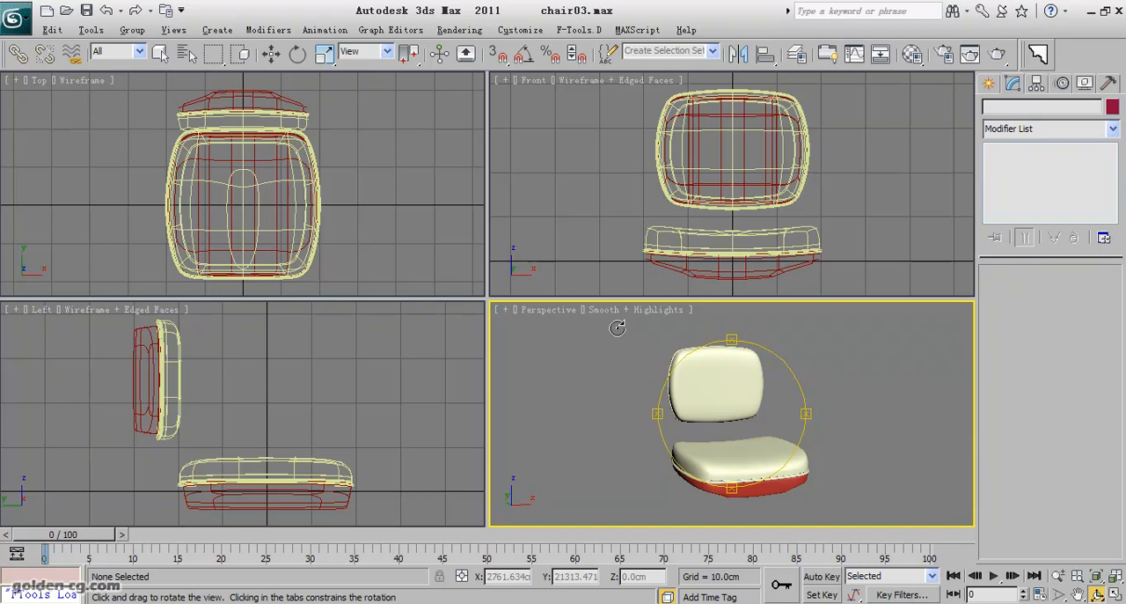
Create a freehand cylinder about 3.5 cm in radius and 3.7 cm high in the Front view, below the seat and to its right.
{"action": "mouse_move", "coordinate": [717, 420]}
{"action": "left_mouse_down"}
{"action": "mouse_move", "coordinate": [724, 428]}
{"action": "mouse_move", "coordinate": [636, 432]}
{"action": "mouse_move", "coordinate": [503, 395]}
{"action": "mouse_move", "coordinate": [435, 402]}
{"action": "mouse_move", "coordinate": [528, 425]}
{"action": "mouse_move", "coordinate": [716, 339]}
{"action": "mouse_move", "coordinate": [736, 402]}
{"action": "mouse_move", "coordinate": [727, 489]}
{"action": "mouse_move", "coordinate": [728, 432]}
{"action": "left_mouse_up"}
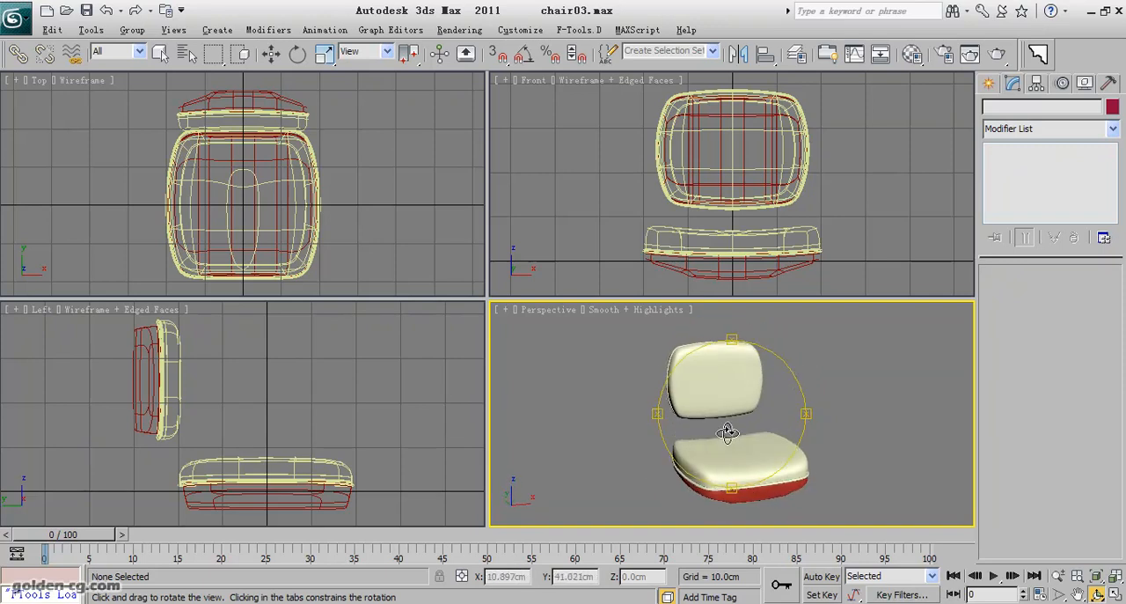
{"action": "left_click_drag", "start_coordinate": [727, 432], "coordinate": [730, 396]}
{"action": "scroll", "coordinate": [691, 202], "scroll_direction": "down", "scroll_amount": 3}
{"action": "middle_click_drag", "start_coordinate": [714, 239], "coordinate": [717, 196]}
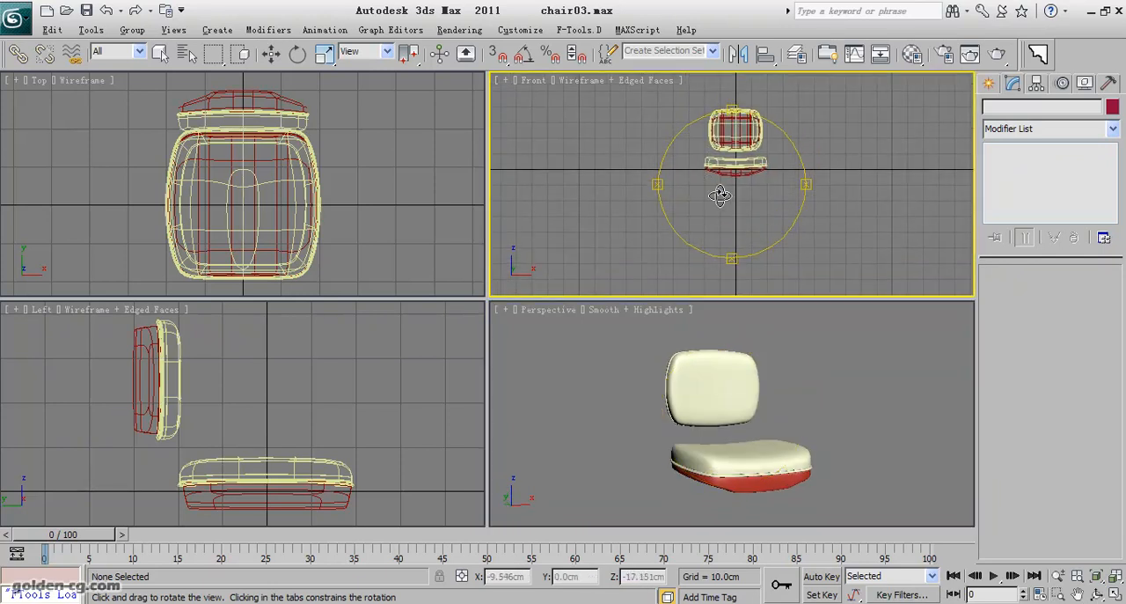
{"action": "scroll", "coordinate": [723, 194], "scroll_direction": "up", "scroll_amount": 1}
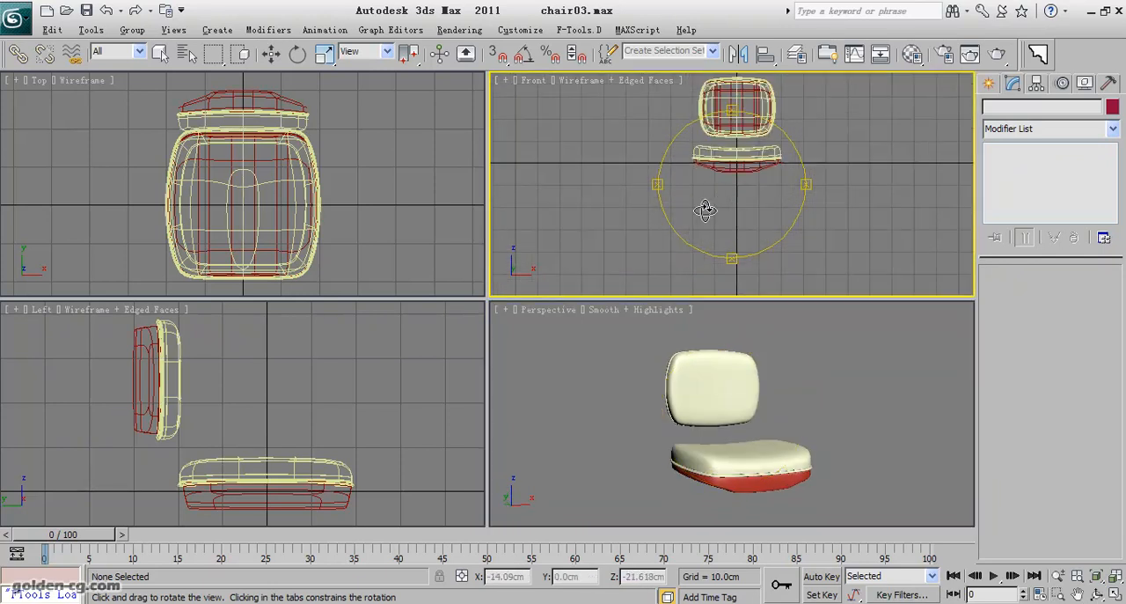
{"action": "left_click", "coordinate": [989, 82]}
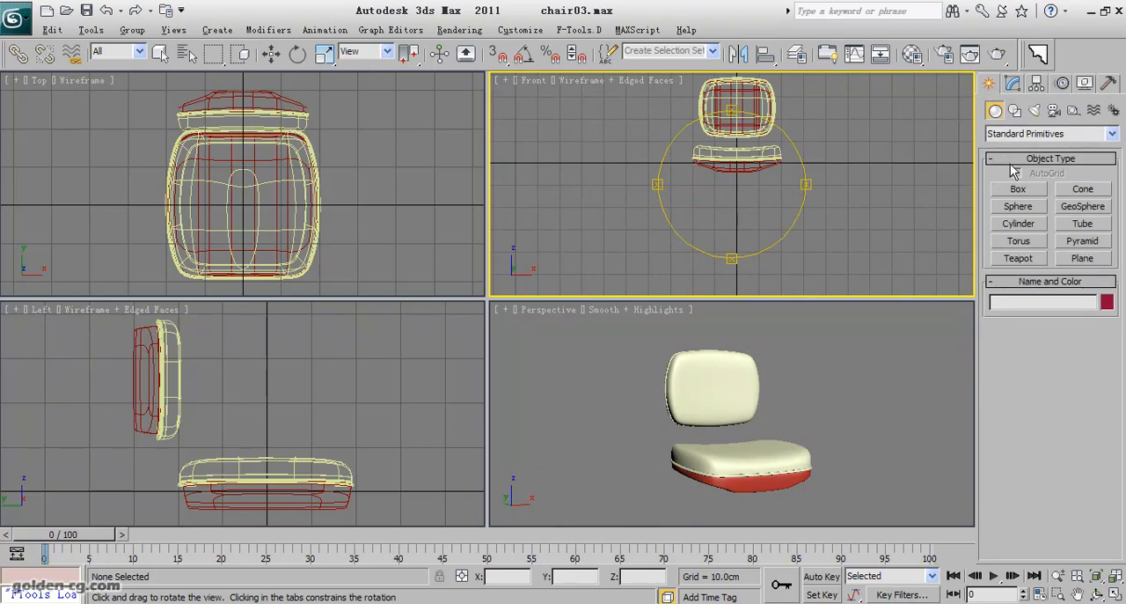
{"action": "left_click", "coordinate": [1028, 227]}
{"action": "mouse_move", "coordinate": [722, 229]}
{"action": "middle_mouse_down"}
{"action": "mouse_move", "coordinate": [777, 232]}
{"action": "mouse_move", "coordinate": [728, 213]}
{"action": "middle_mouse_up"}
{"action": "left_click_drag", "start_coordinate": [728, 213], "coordinate": [733, 216]}
{"action": "left_click", "coordinate": [729, 212]}
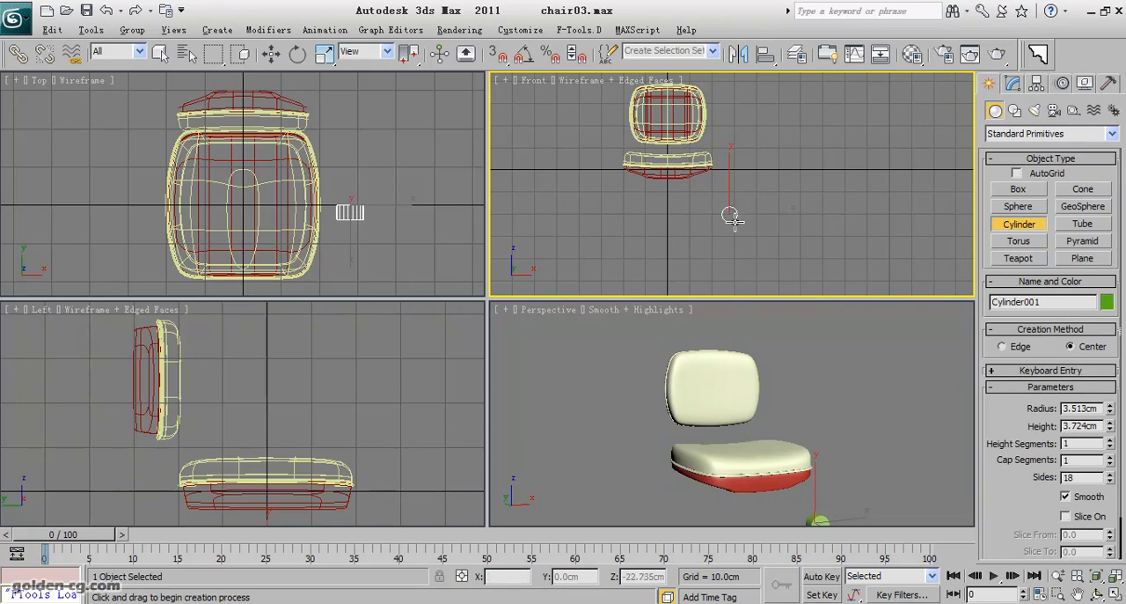
Set the cylinder's radius to 2 cm and its height to 4 cm.
{"action": "left_click", "coordinate": [271, 53]}
{"action": "scroll", "coordinate": [418, 180], "scroll_direction": "up", "scroll_amount": 4}
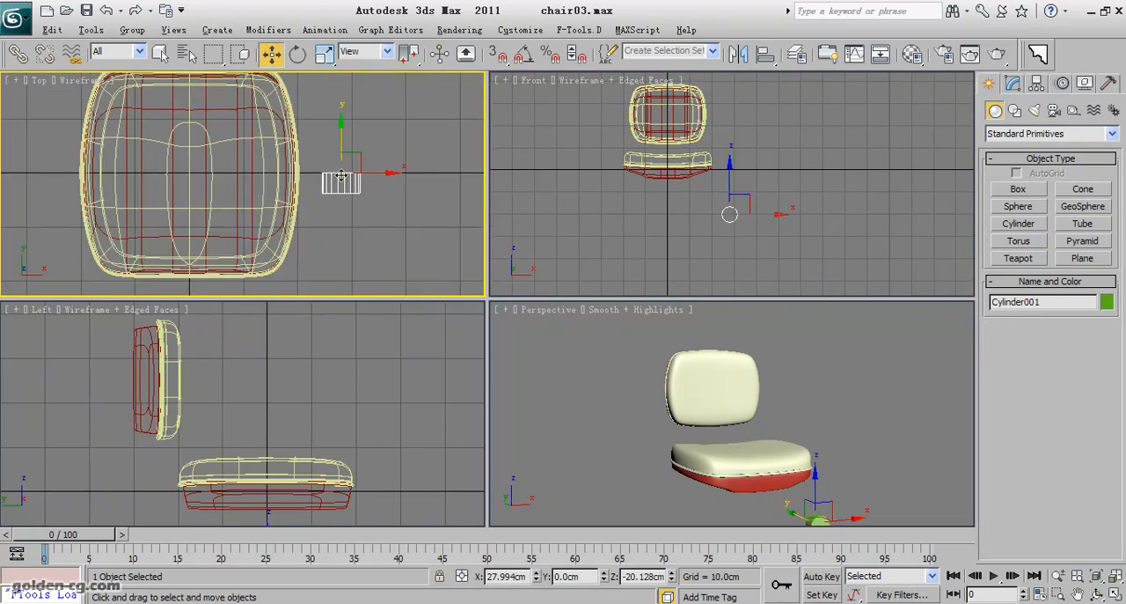
{"action": "left_click", "coordinate": [1013, 83]}
{"action": "left_click_drag", "start_coordinate": [1100, 296], "coordinate": [1003, 301]}
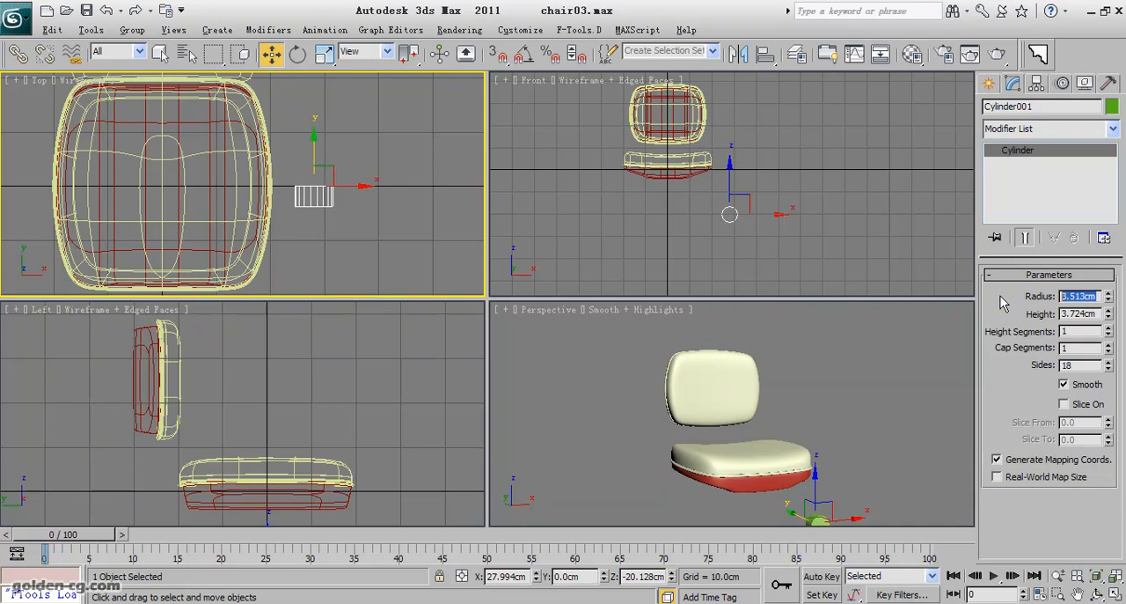
{"action": "type", "text": "4"}
{"action": "key", "text": "Return"}
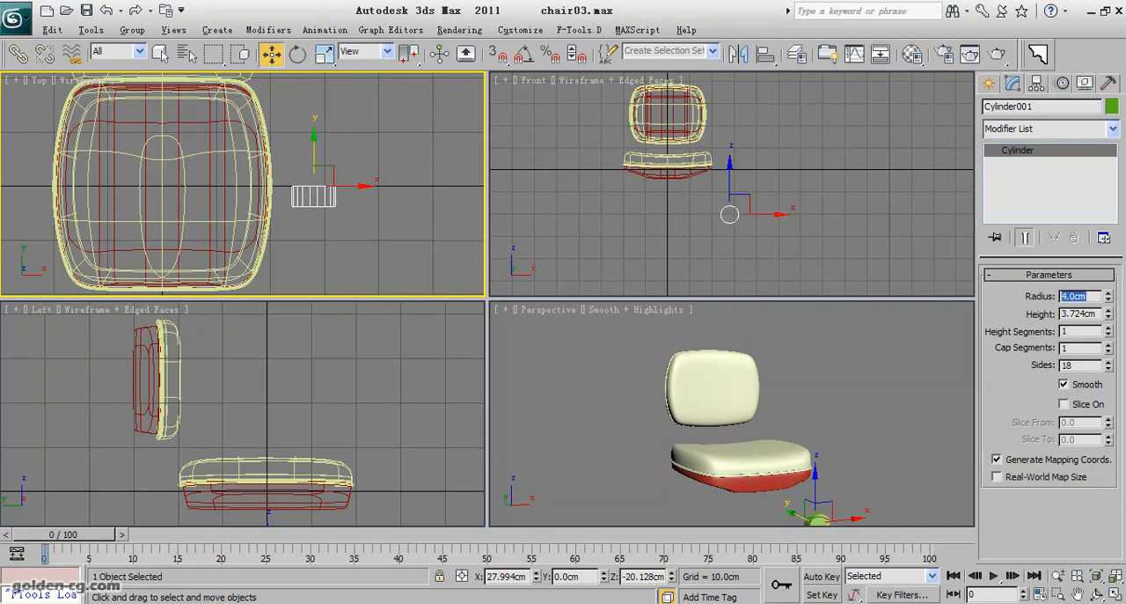
{"action": "type", "text": "2"}
{"action": "key", "text": "Return"}
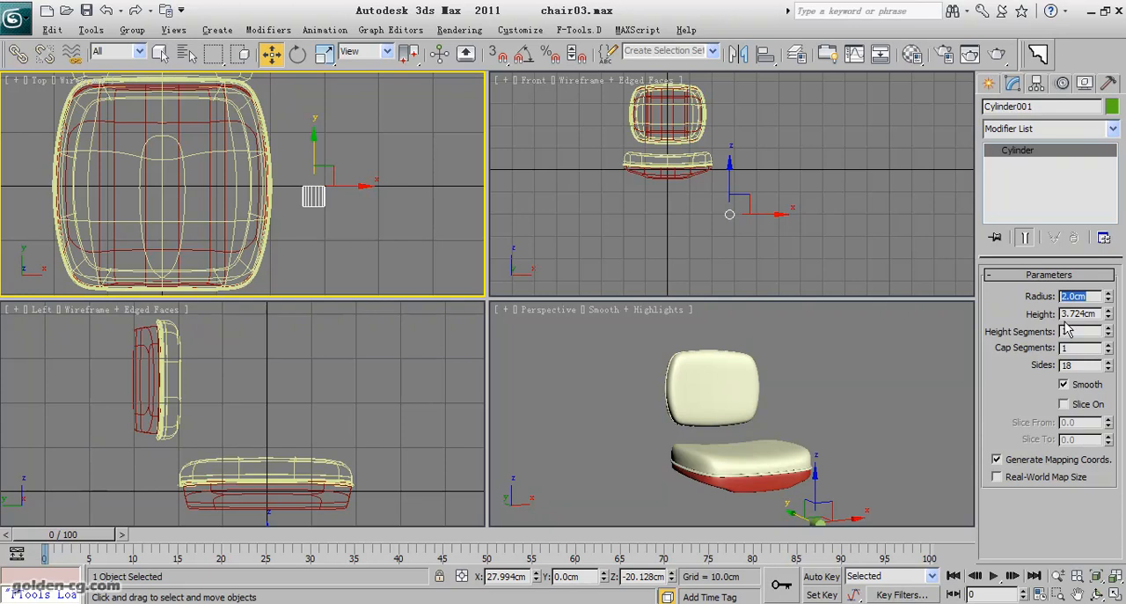
{"action": "double_click", "coordinate": [1089, 313]}
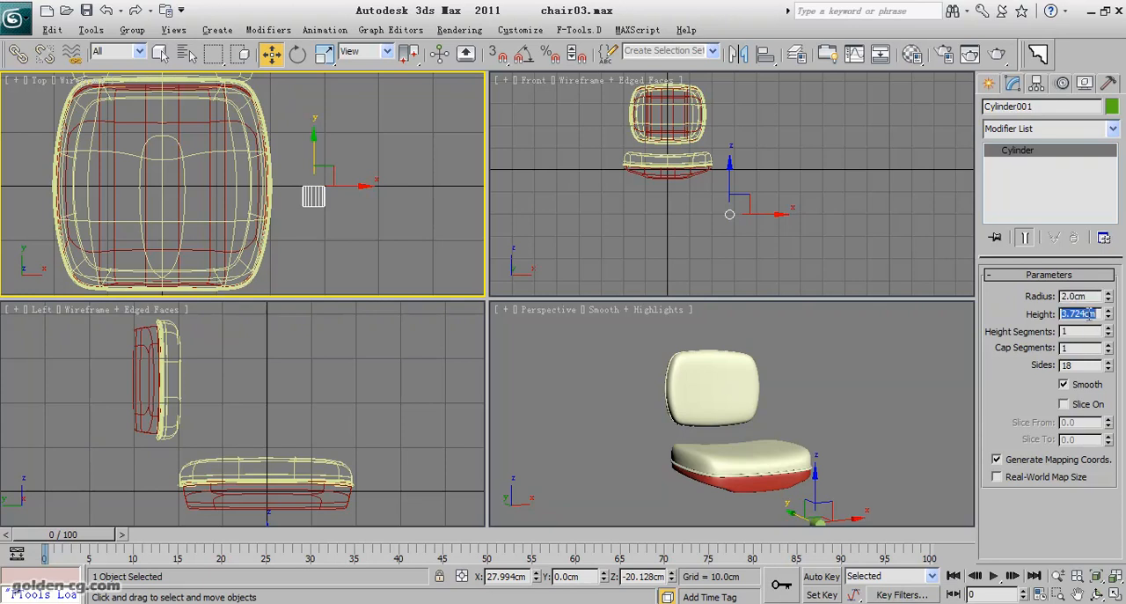
{"action": "scroll", "coordinate": [732, 227], "scroll_direction": "up", "scroll_amount": 3}
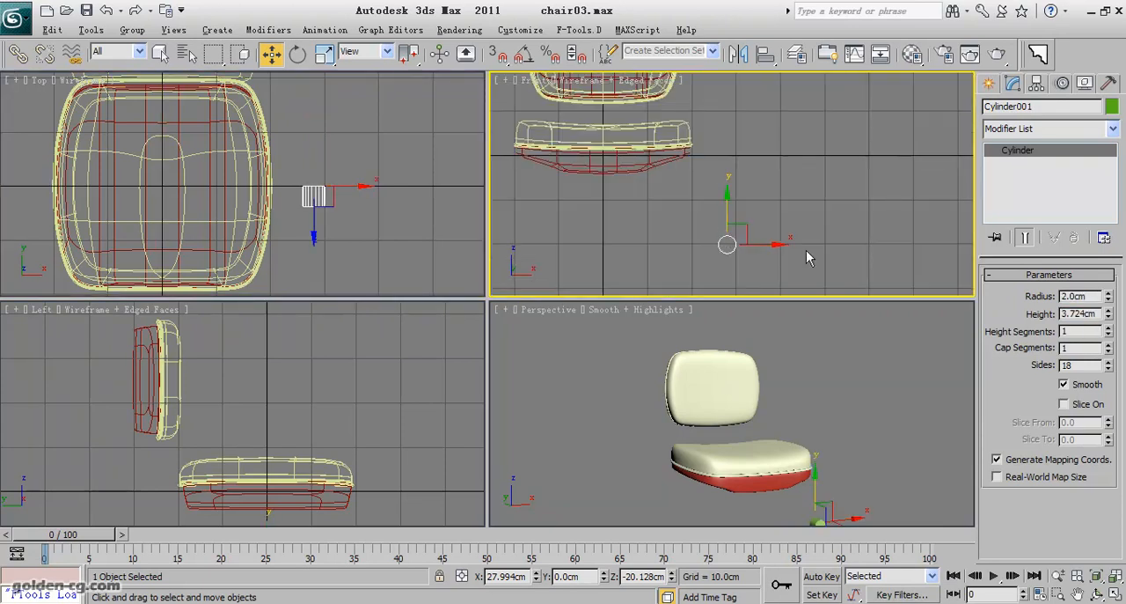
{"action": "type", "text": "4.0cm"}
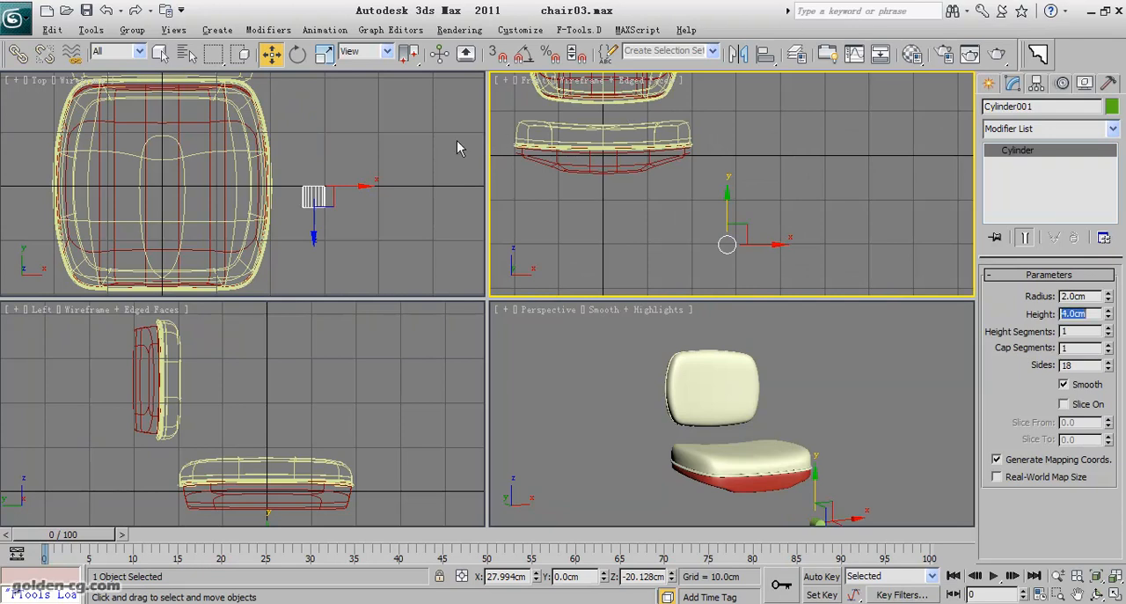
Move the cylinder farther from the seat in the Top view, to about X 33.9 cm and Y 2.4 cm.
{"action": "scroll", "coordinate": [377, 196], "scroll_direction": "up", "scroll_amount": 5}
{"action": "left_click_drag", "start_coordinate": [307, 180], "coordinate": [355, 139]}
{"action": "scroll", "coordinate": [359, 184], "scroll_direction": "up", "scroll_amount": 2}
{"action": "middle_click_drag", "start_coordinate": [360, 184], "coordinate": [306, 198]}
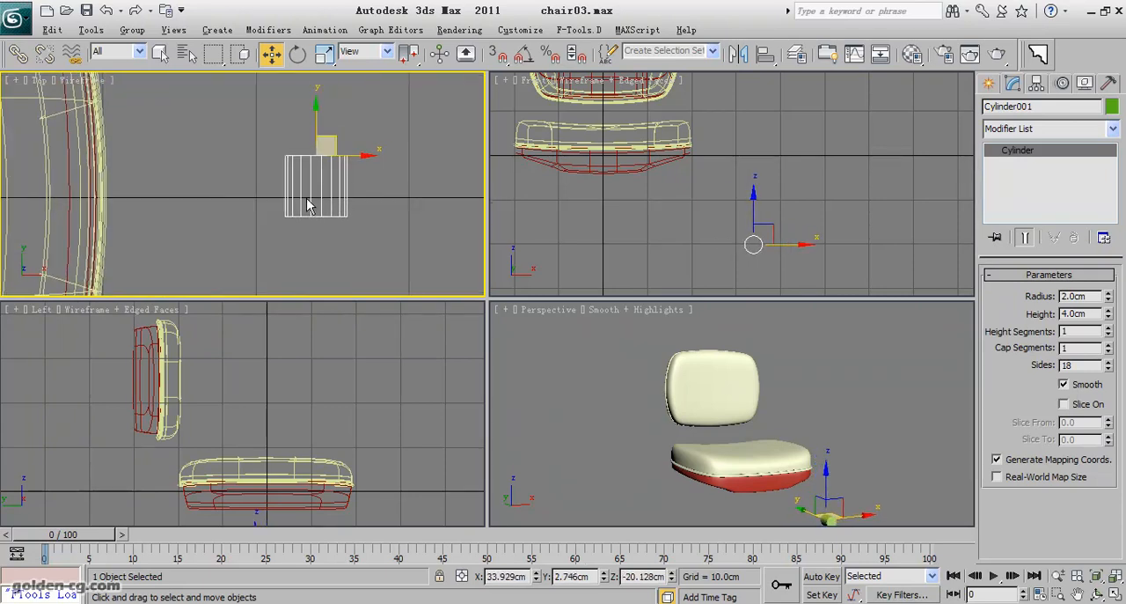
{"action": "left_click_drag", "start_coordinate": [332, 155], "coordinate": [336, 147]}
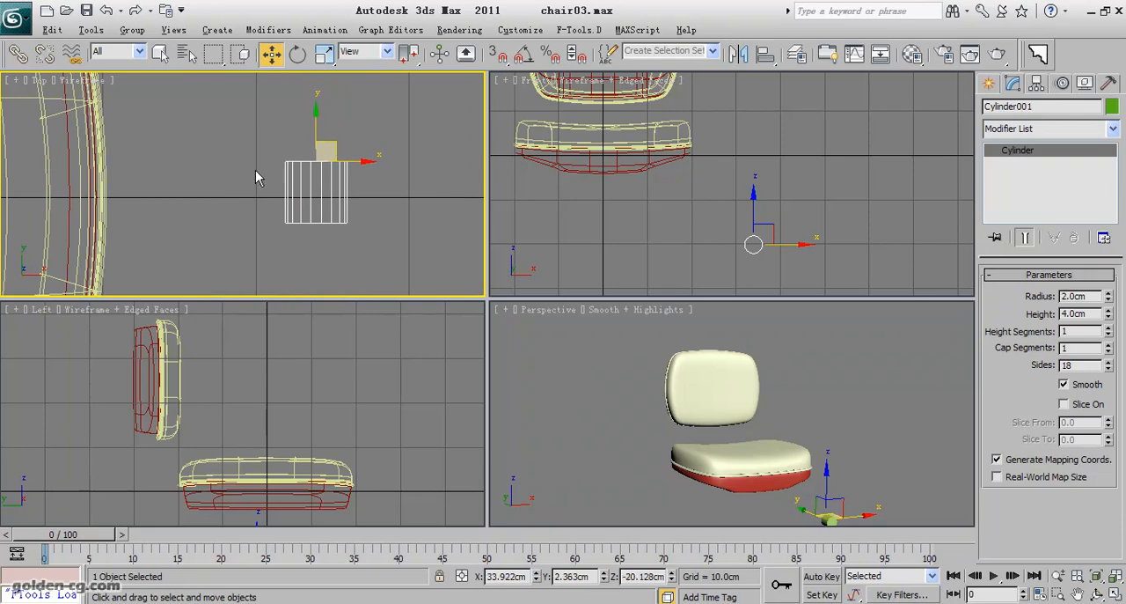
{"action": "scroll", "coordinate": [256, 176], "scroll_direction": "down", "scroll_amount": 4}
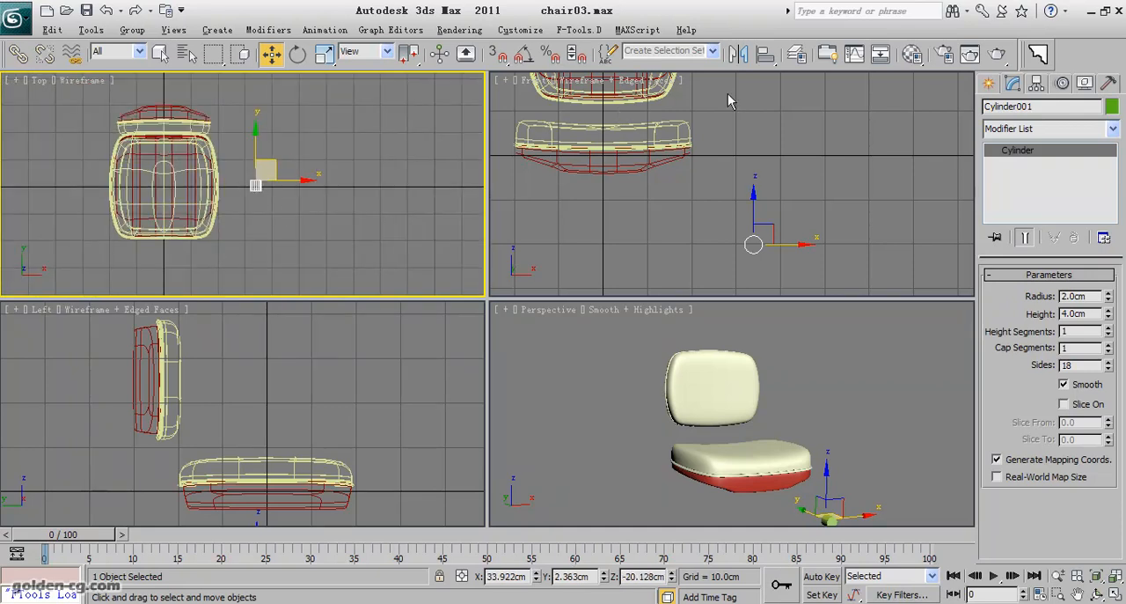
Select all seat and backrest parts and put them on a new layer named "seat".
{"action": "left_click", "coordinate": [796, 55]}
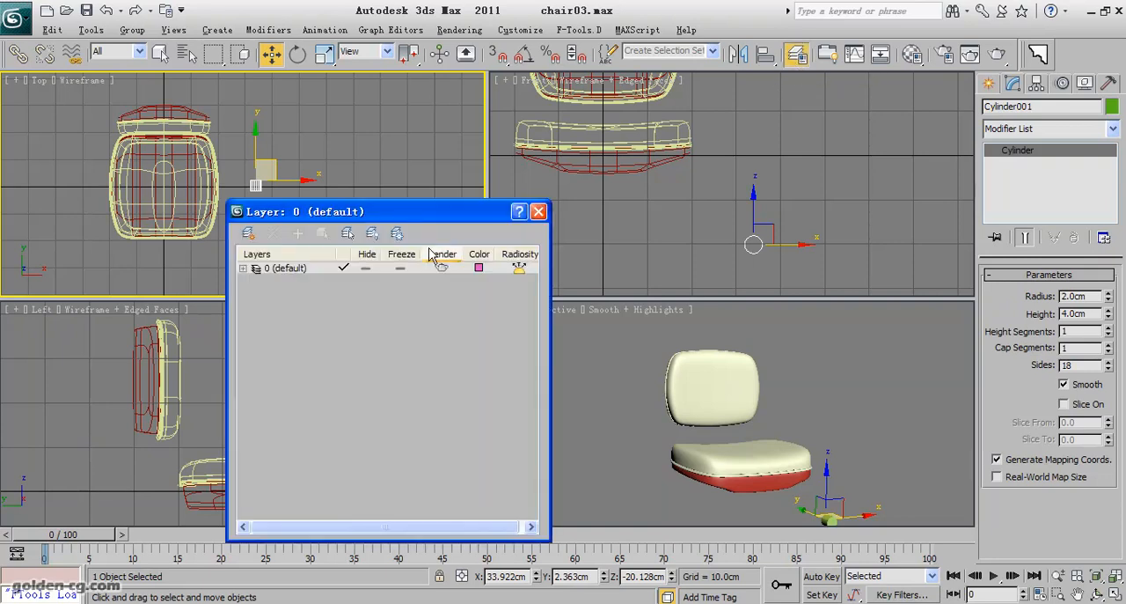
{"action": "left_click_drag", "start_coordinate": [398, 220], "coordinate": [523, 183]}
{"action": "left_click_drag", "start_coordinate": [108, 114], "coordinate": [253, 245]}
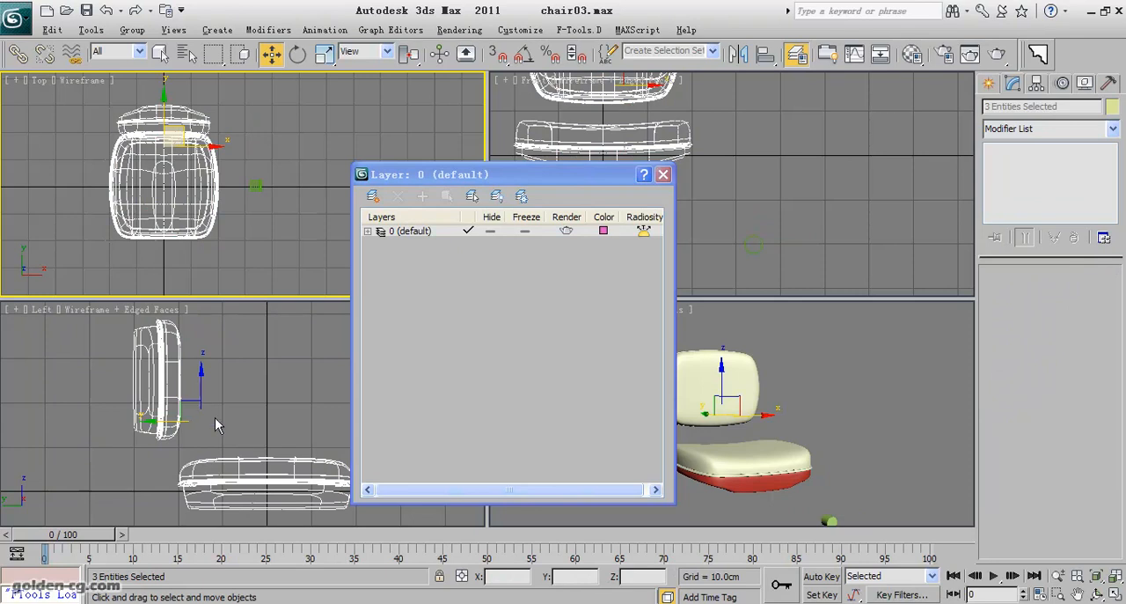
{"action": "left_click", "coordinate": [372, 195]}
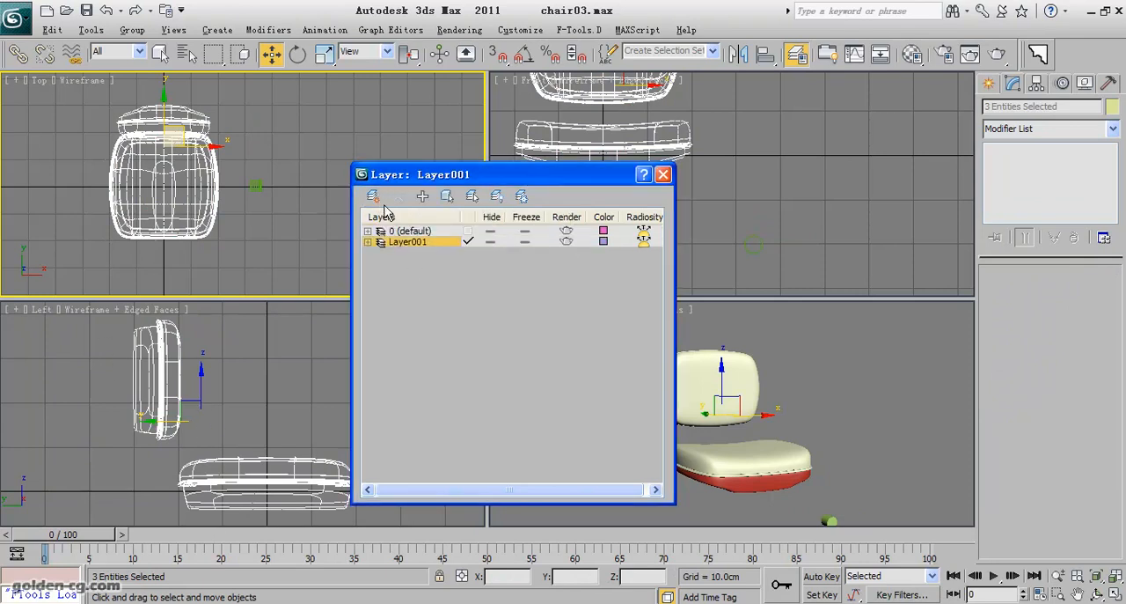
{"action": "left_click", "coordinate": [424, 242]}
{"action": "left_click_drag", "start_coordinate": [423, 242], "coordinate": [356, 242]}
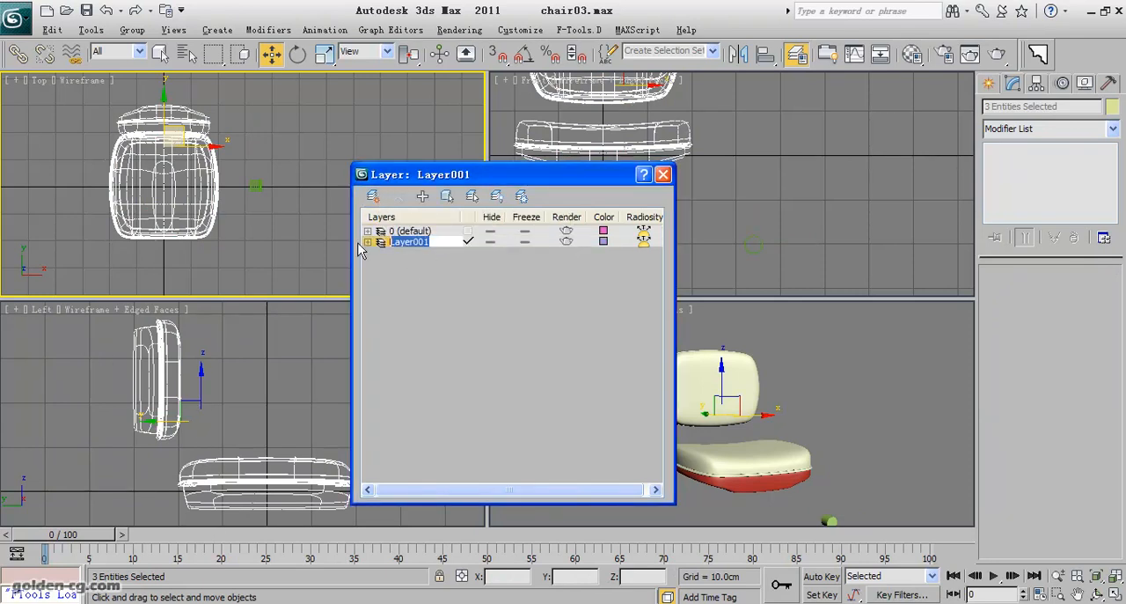
{"action": "type", "text": "seat"}
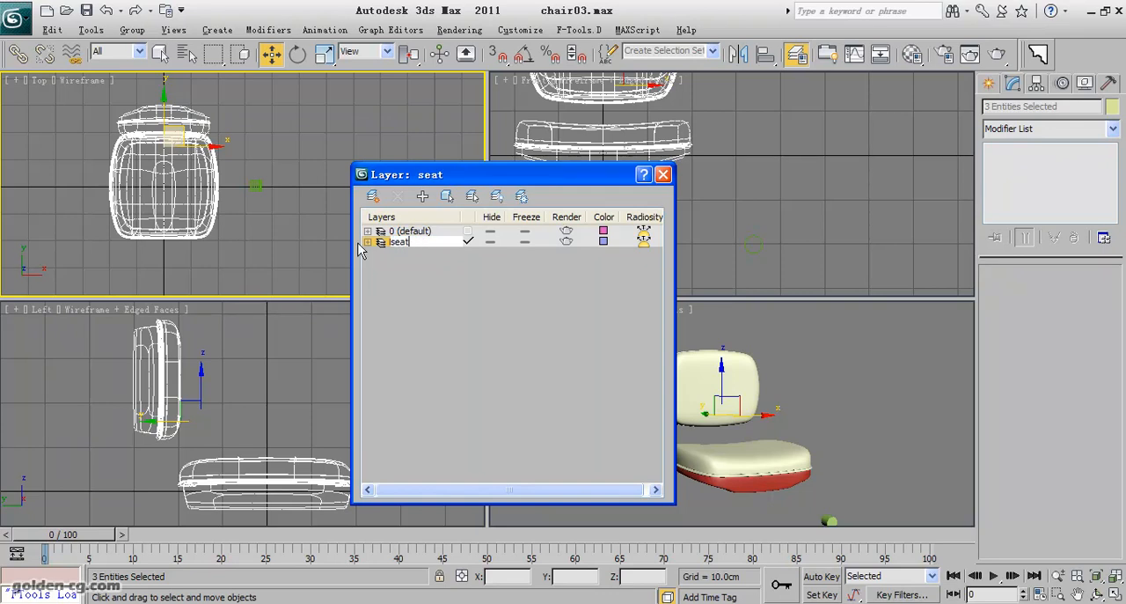
{"action": "left_click", "coordinate": [429, 256]}
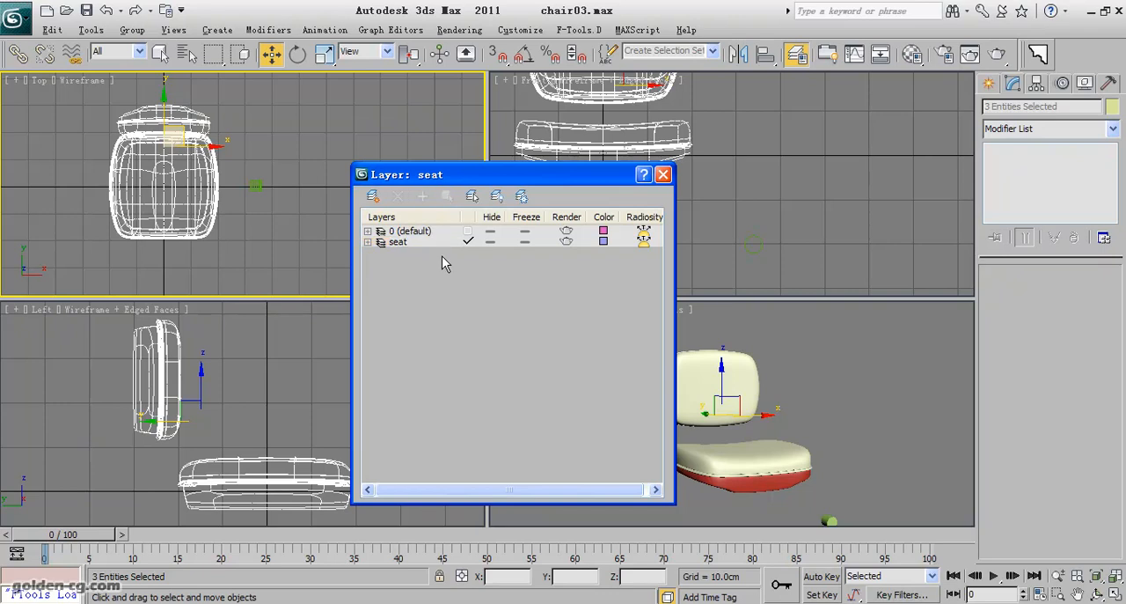
Hide the seat layer, select the cylinder and make layer 0 (default) the current layer.
{"action": "left_click", "coordinate": [490, 243]}
{"action": "left_click_drag", "start_coordinate": [724, 216], "coordinate": [802, 285]}
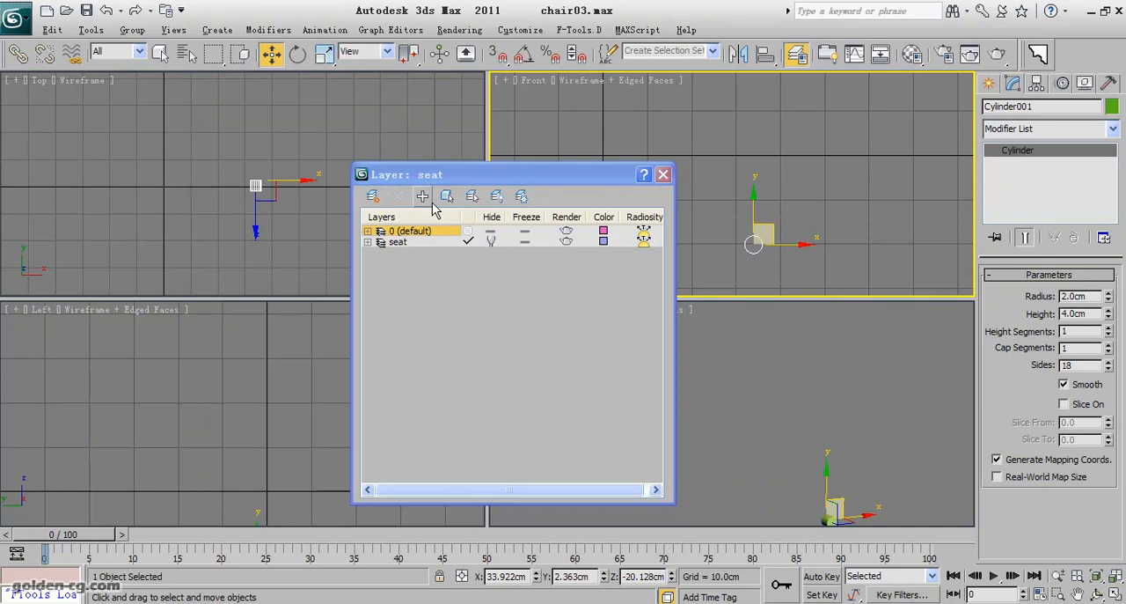
{"action": "left_click", "coordinate": [469, 231]}
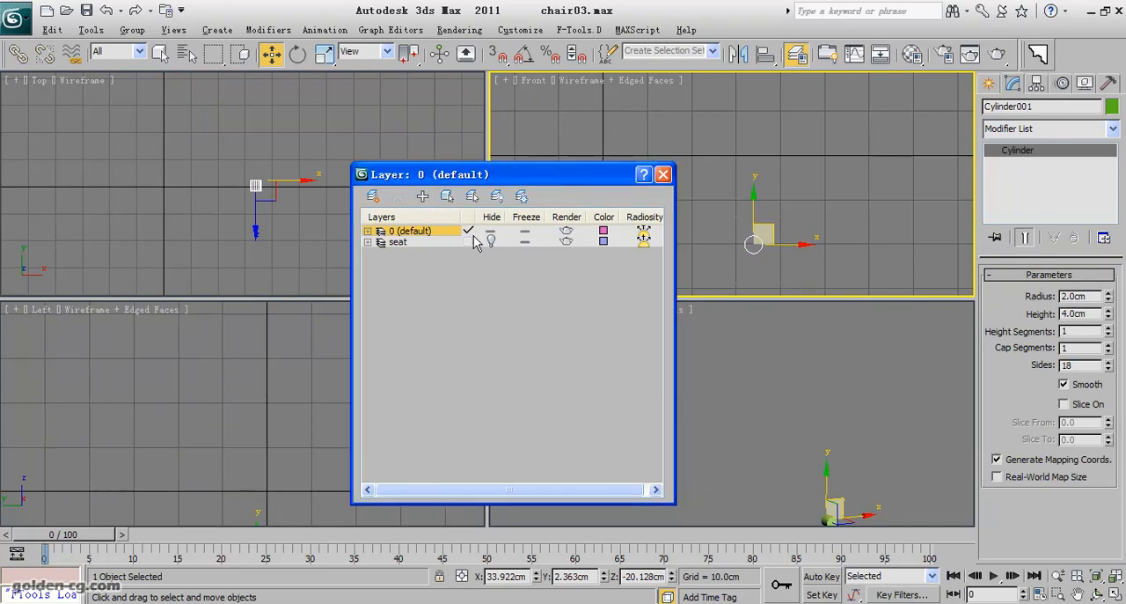
{"action": "left_click", "coordinate": [663, 174]}
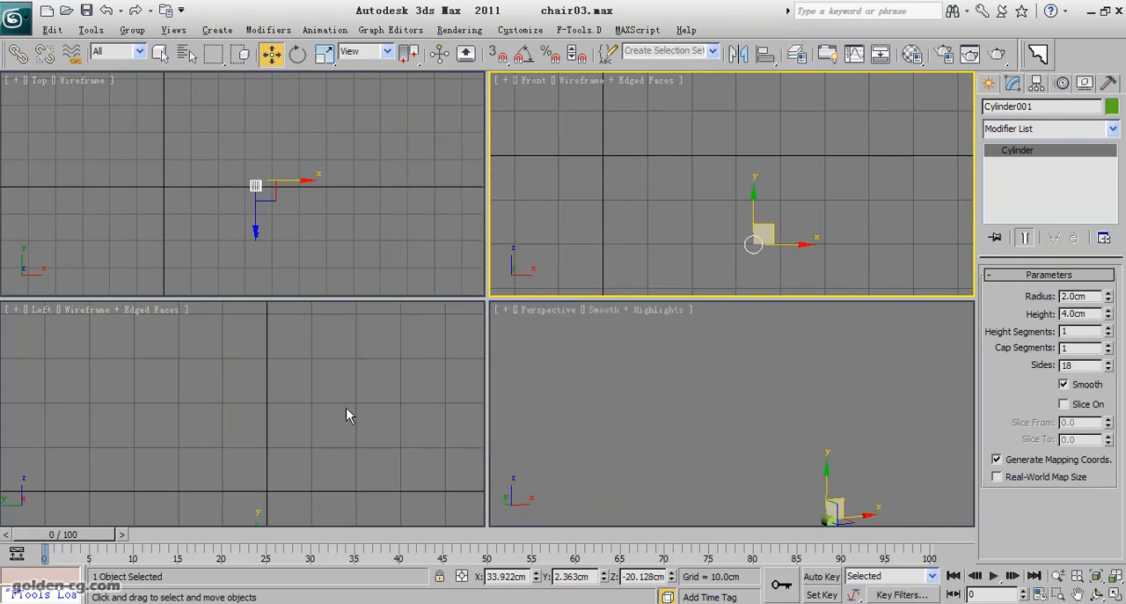
Reset the cylinder's X, Y and Z position to 0 and frame it in all views.
{"action": "right_click", "coordinate": [536, 576]}
{"action": "right_click", "coordinate": [604, 576]}
{"action": "right_click", "coordinate": [671, 576]}
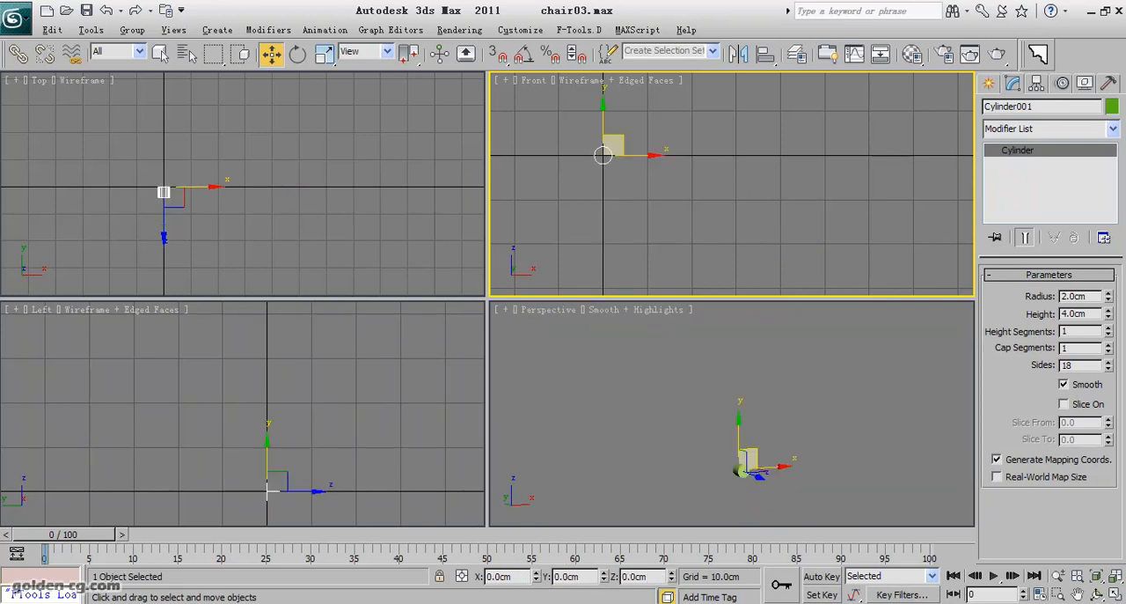
{"action": "left_click", "coordinate": [1116, 576]}
{"action": "middle_click_drag", "start_coordinate": [847, 510], "coordinate": [808, 480]}
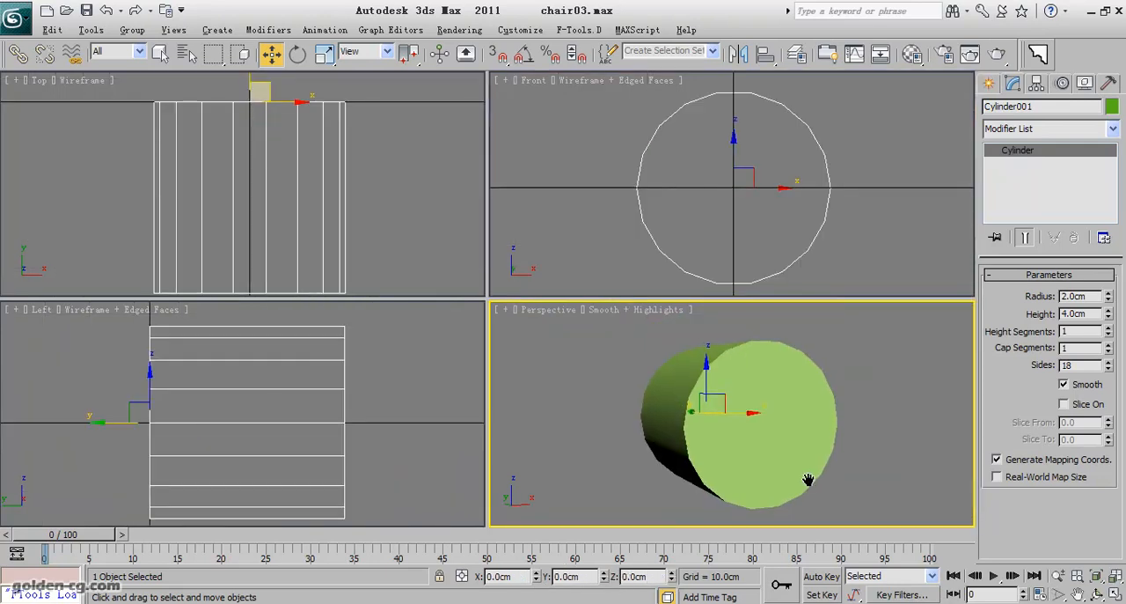
Display edged faces in the Perspective view and set the cylinder's height segments to 4.
{"action": "key", "text": "F4"}
{"action": "key", "text": "ctrl+r"}
{"action": "left_click_drag", "start_coordinate": [726, 464], "coordinate": [811, 445]}
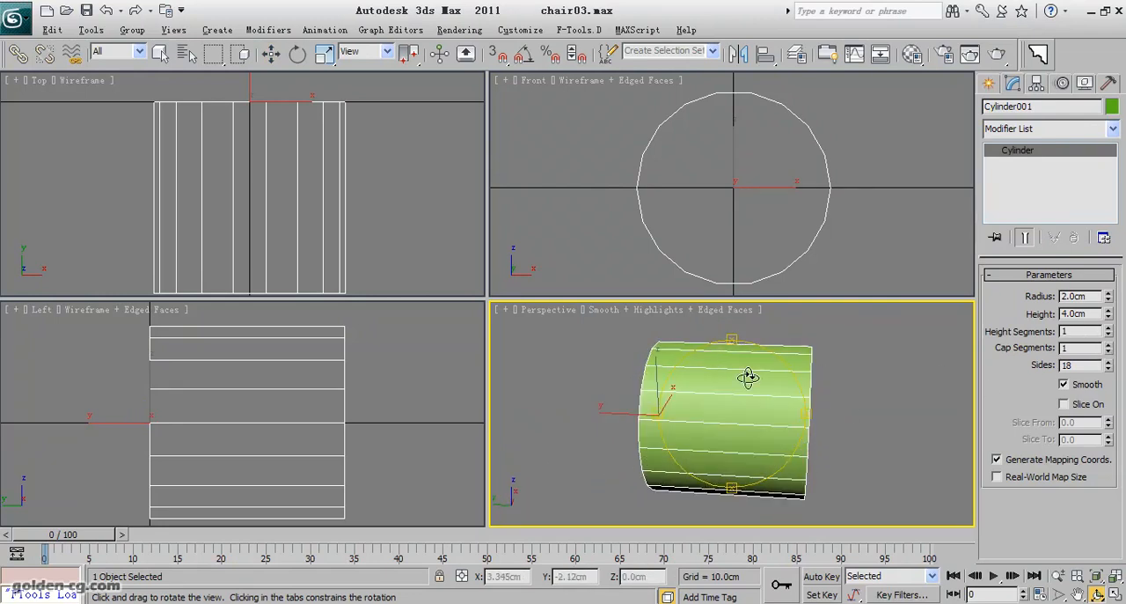
{"action": "left_click_drag", "start_coordinate": [790, 377], "coordinate": [674, 378]}
{"action": "left_click", "coordinate": [1107, 327]}
{"action": "left_click_drag", "start_coordinate": [729, 379], "coordinate": [785, 369]}
{"action": "left_click", "coordinate": [1109, 328]}
{"action": "left_click", "coordinate": [1108, 328]}
{"action": "left_click", "coordinate": [1109, 328]}
{"action": "left_click", "coordinate": [1109, 334]}
{"action": "mouse_move", "coordinate": [772, 407]}
{"action": "left_mouse_down"}
{"action": "mouse_move", "coordinate": [762, 416]}
{"action": "mouse_move", "coordinate": [779, 414]}
{"action": "mouse_move", "coordinate": [774, 387]}
{"action": "mouse_move", "coordinate": [770, 411]}
{"action": "left_mouse_up"}
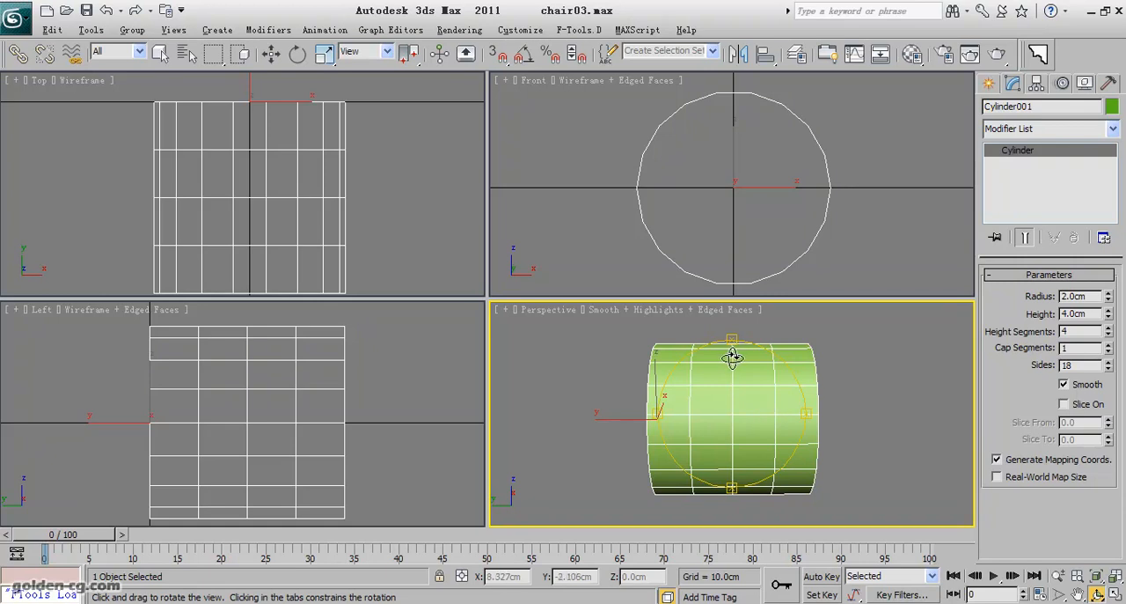
Convert the cylinder to an Editable Poly.
{"action": "left_click", "coordinate": [270, 53]}
{"action": "right_click", "coordinate": [284, 188]}
{"action": "right_click", "coordinate": [282, 189]}
{"action": "mouse_move", "coordinate": [374, 341]}
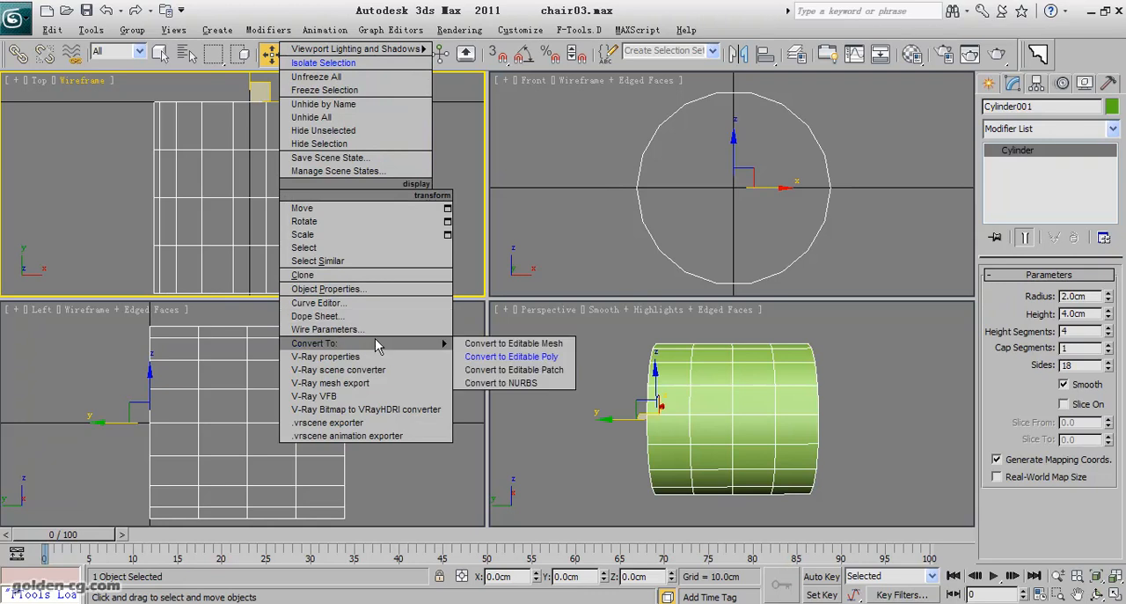
{"action": "left_click", "coordinate": [508, 355]}
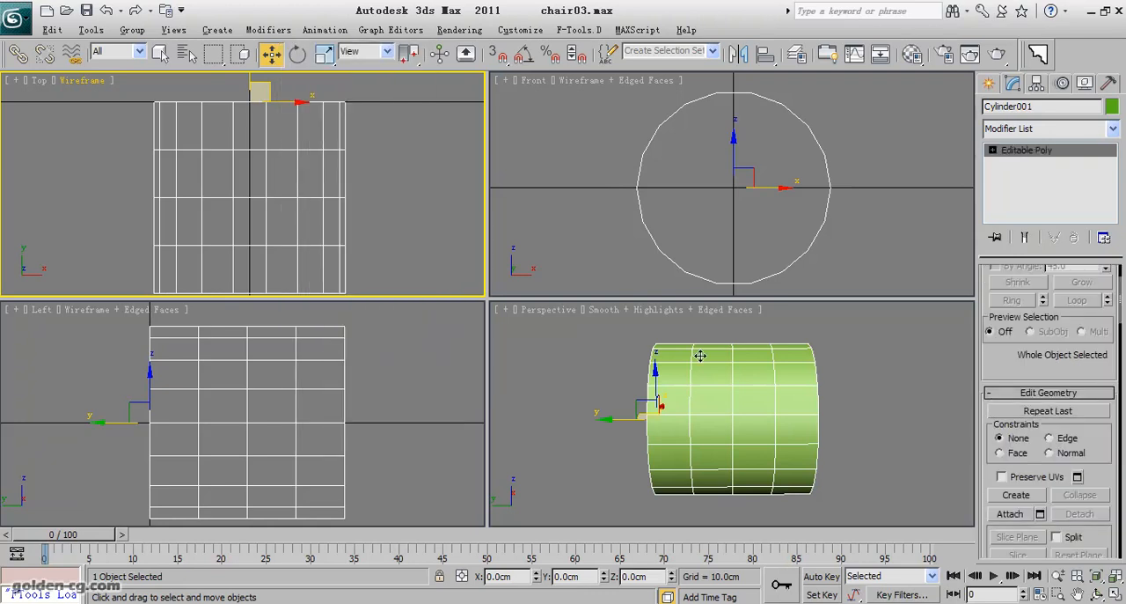
Select the vertices of the cylinder's three inner rings and scale them along Y so the rings sit close together around its middle.
{"action": "left_click", "coordinate": [992, 151]}
{"action": "left_click", "coordinate": [1032, 178]}
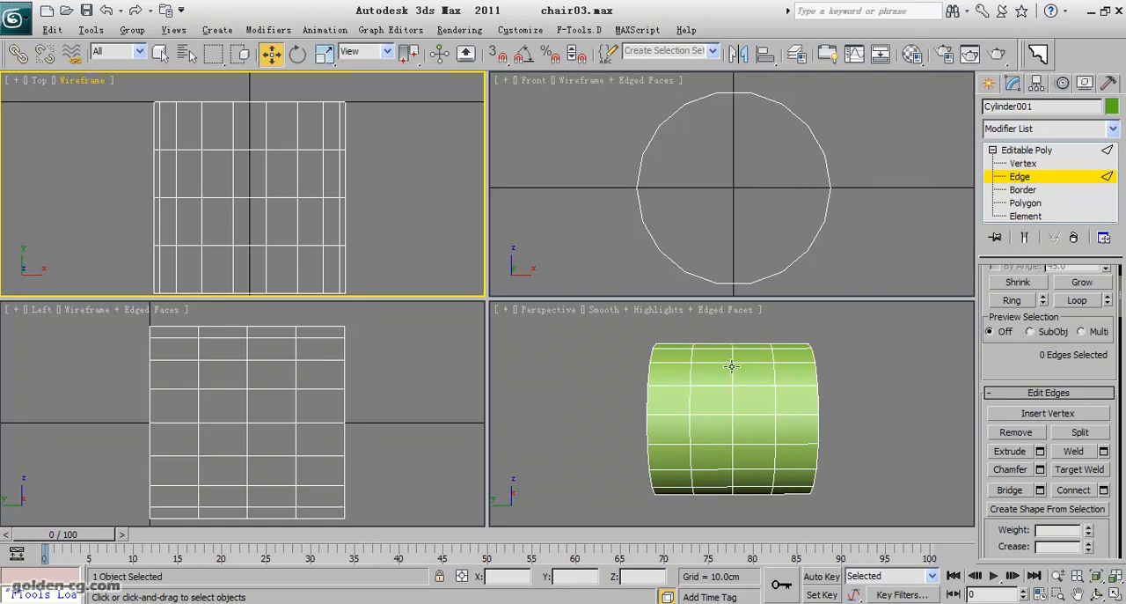
{"action": "left_click", "coordinate": [731, 365]}
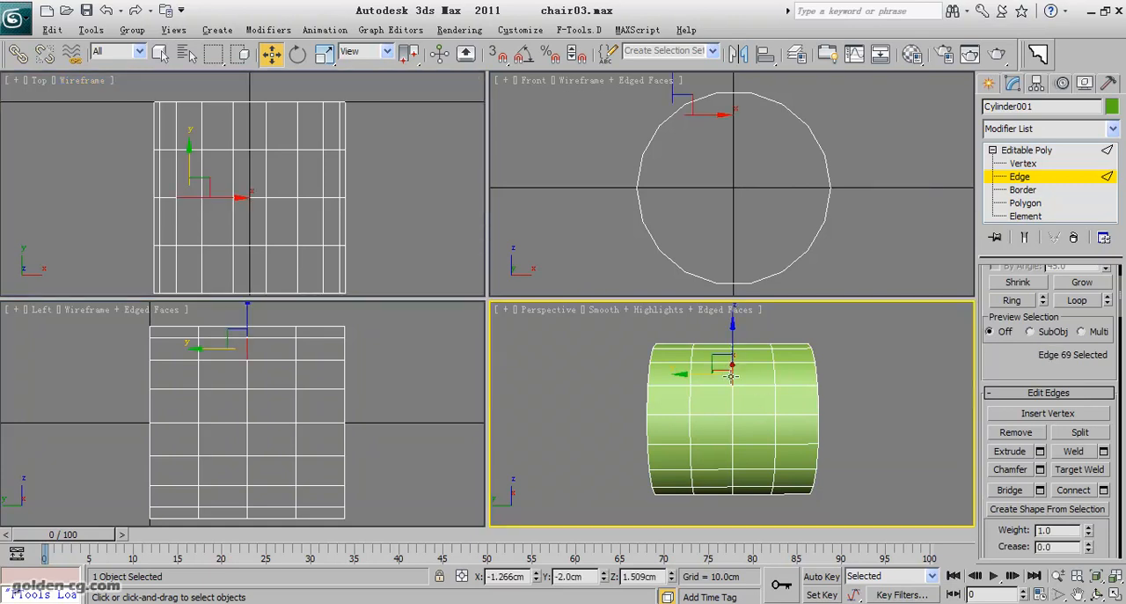
{"action": "left_click", "coordinate": [1022, 164]}
{"action": "left_click_drag", "start_coordinate": [117, 142], "coordinate": [393, 247]}
{"action": "left_click", "coordinate": [324, 53]}
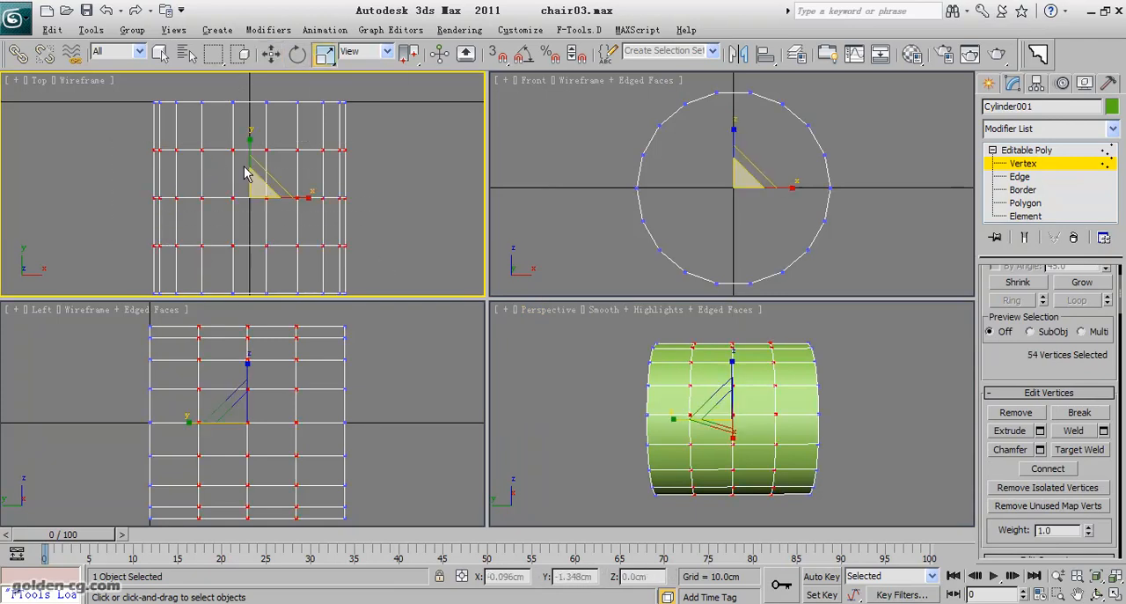
{"action": "mouse_move", "coordinate": [248, 145]}
{"action": "left_mouse_down"}
{"action": "mouse_move", "coordinate": [248, 356]}
{"action": "mouse_move", "coordinate": [243, 192]}
{"action": "mouse_move", "coordinate": [231, 254]}
{"action": "left_mouse_up"}
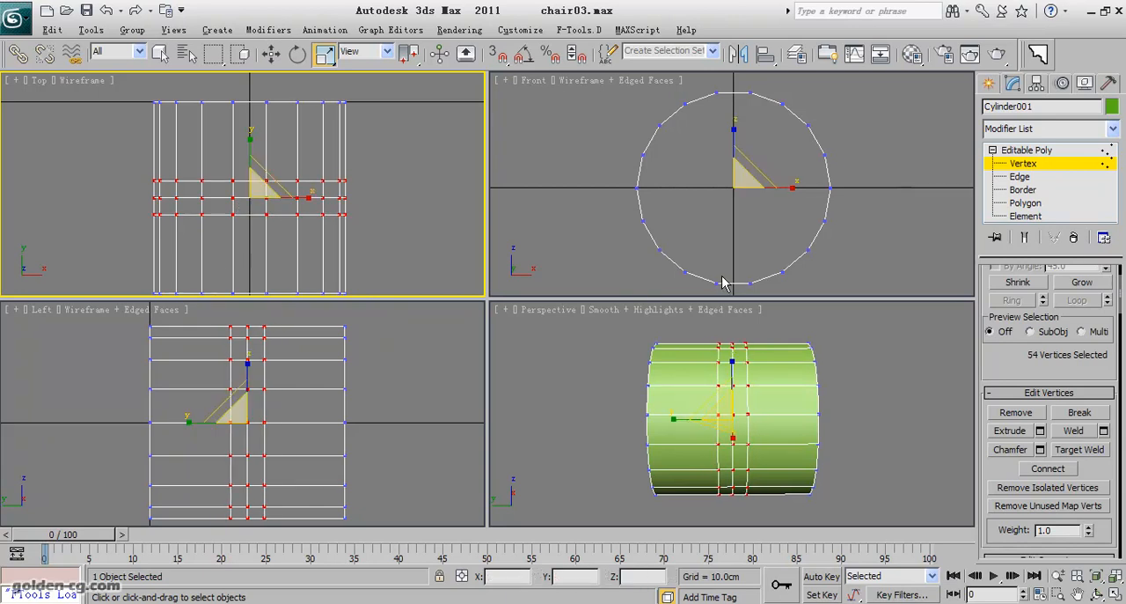
Select the ring of edges across the cylinder's narrow middle band and convert it to a polygon selection.
{"action": "left_click", "coordinate": [1025, 203]}
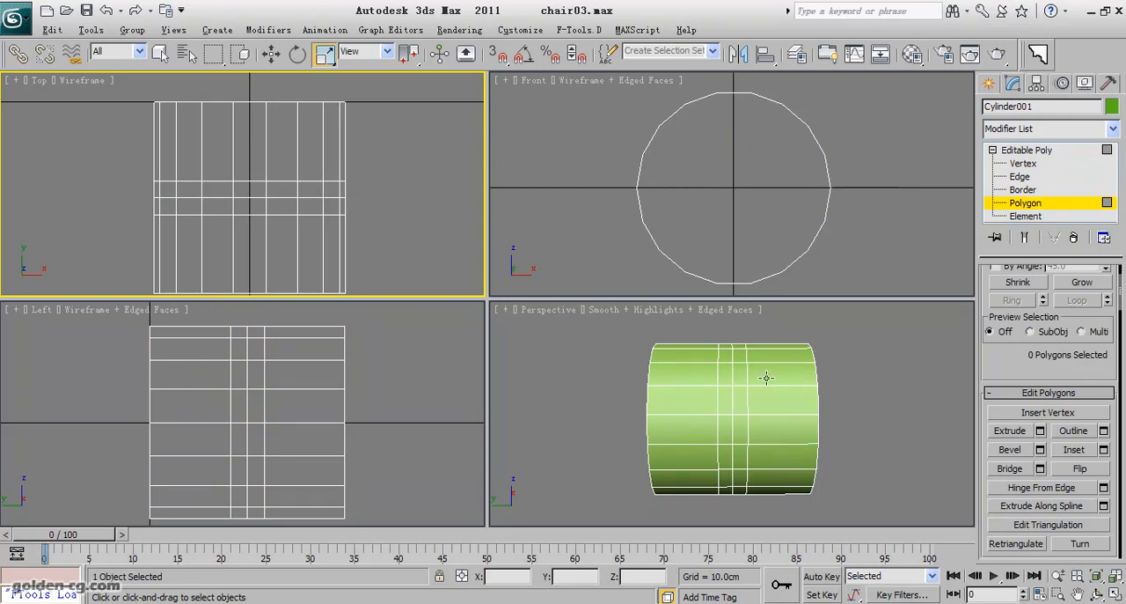
{"action": "left_click", "coordinate": [1020, 177]}
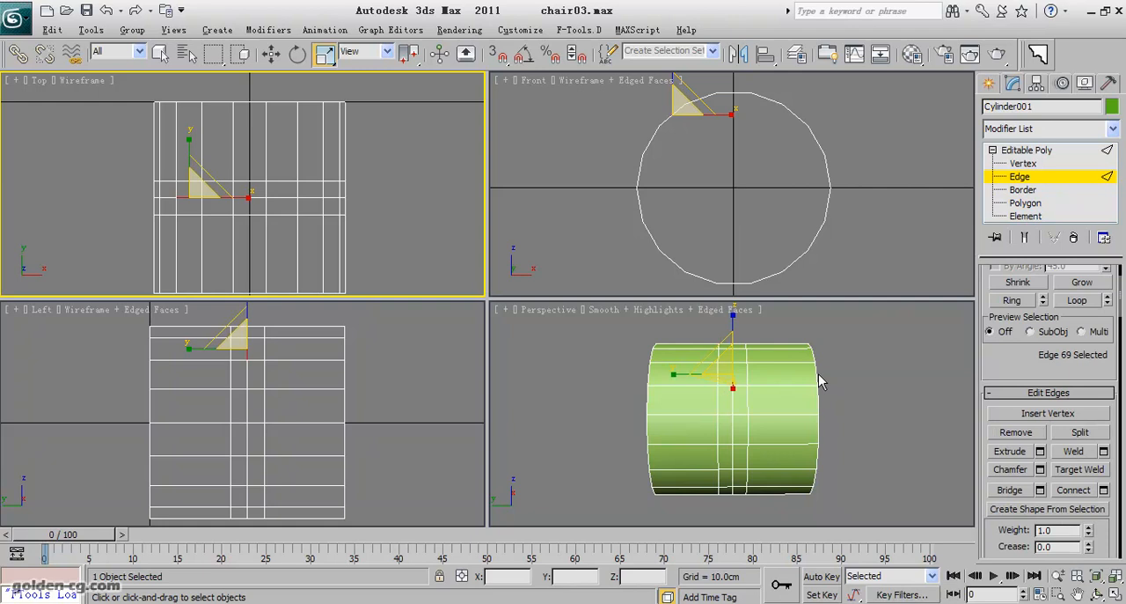
{"action": "left_click", "coordinate": [735, 414]}
{"action": "left_click", "coordinate": [723, 416], "text": "ctrl"}
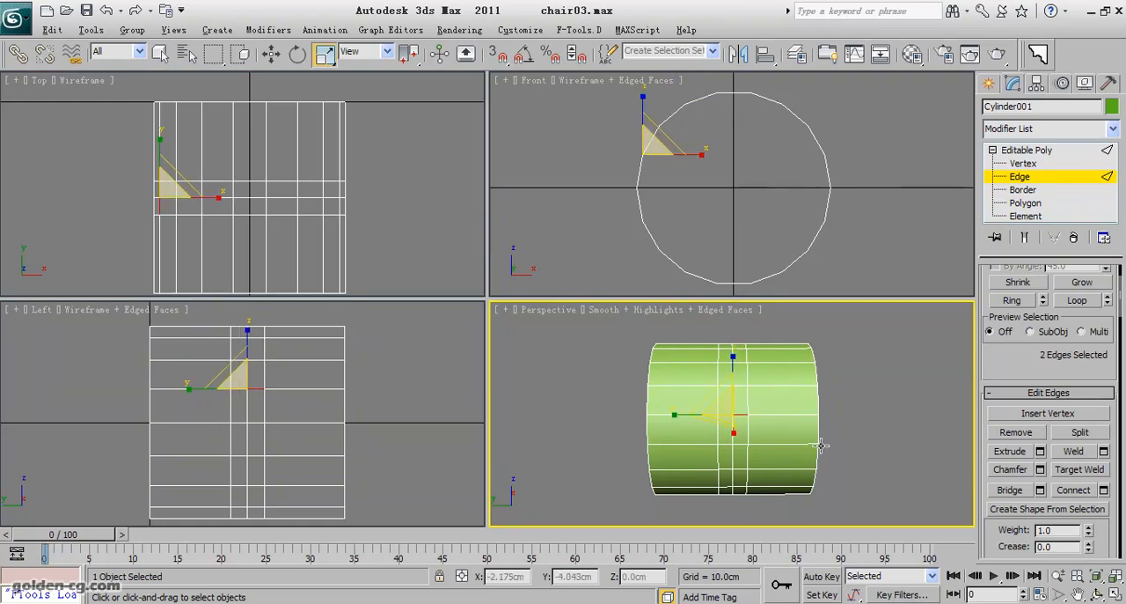
{"action": "scroll", "coordinate": [1009, 348], "scroll_direction": "down", "scroll_amount": 1}
{"action": "left_click_drag", "start_coordinate": [1019, 357], "coordinate": [1019, 446]}
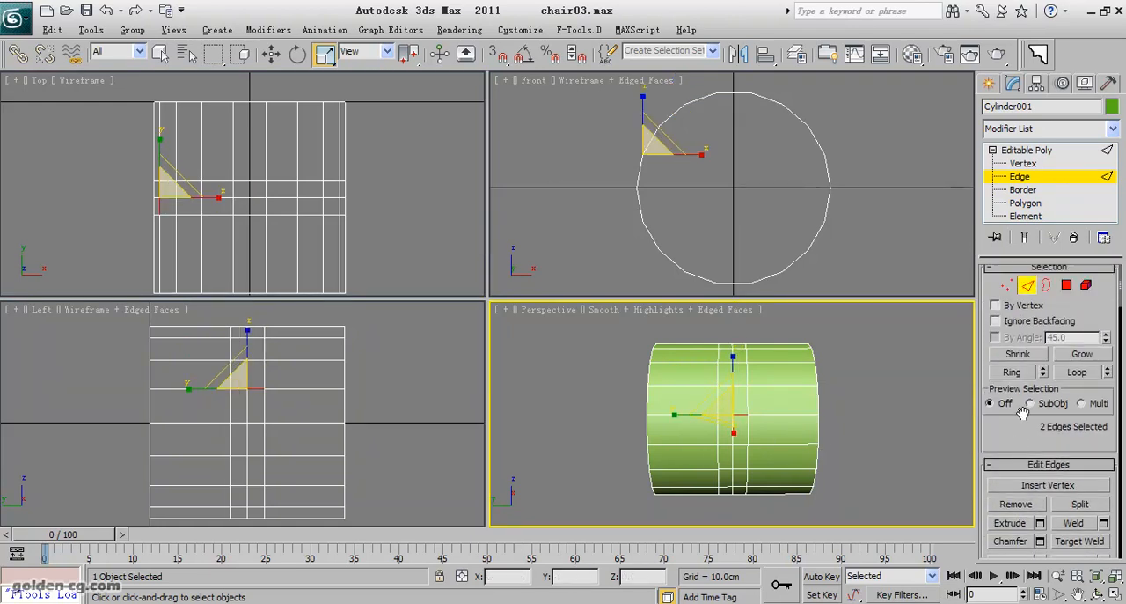
{"action": "left_click", "coordinate": [1013, 372]}
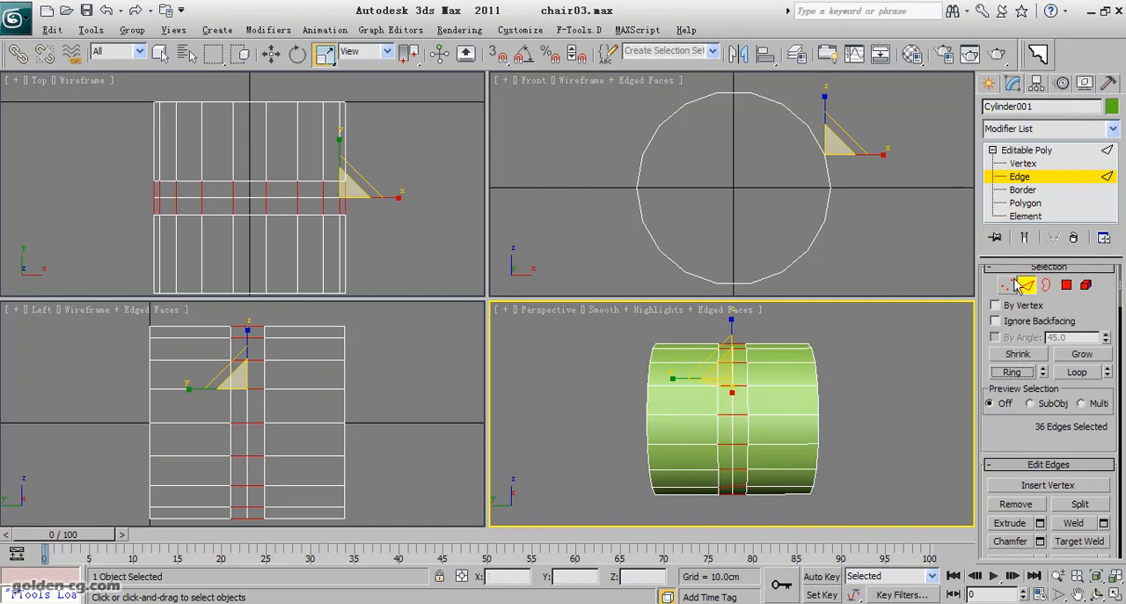
{"action": "left_click", "coordinate": [1066, 286], "text": "ctrl"}
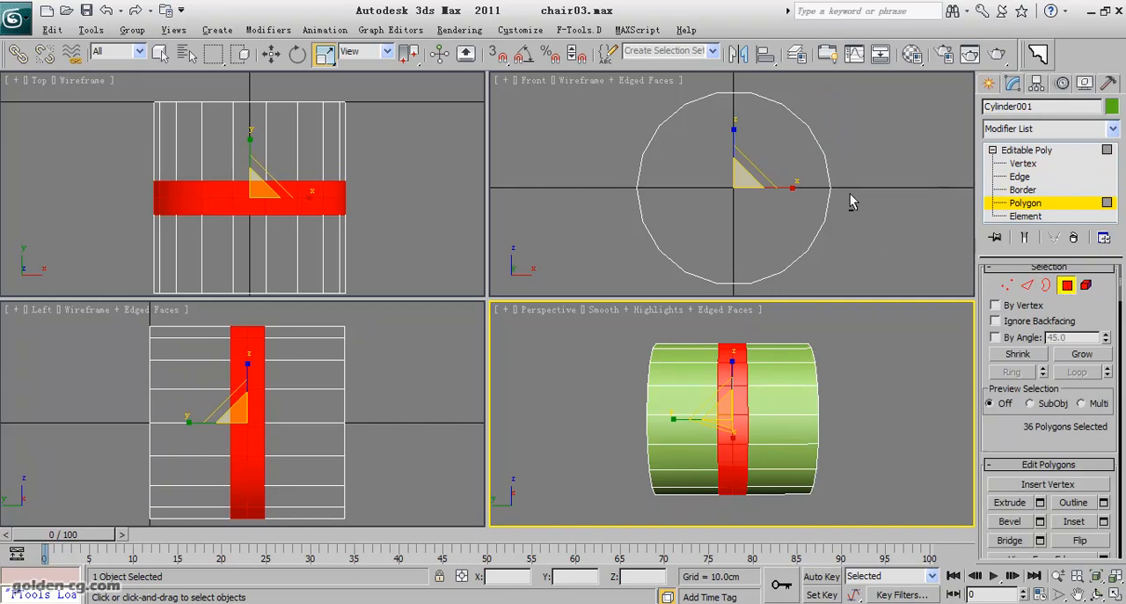
Deselect the lower half of the middle band, keeping only its upper-half polygons selected.
{"action": "left_click_drag", "start_coordinate": [846, 204], "coordinate": [603, 301]}
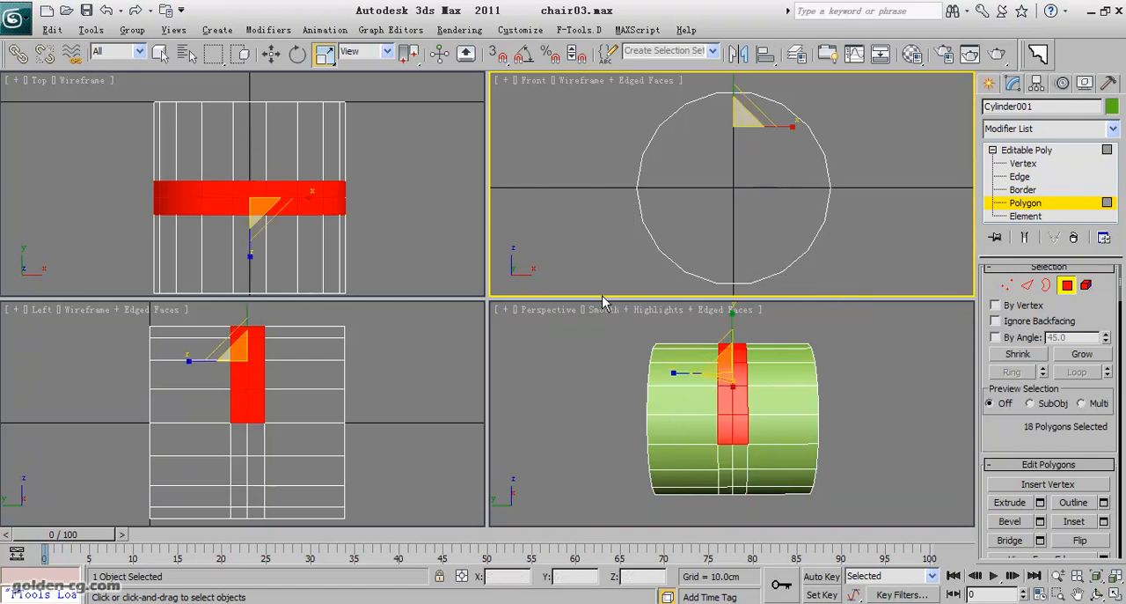
{"action": "left_click", "coordinate": [1096, 594]}
{"action": "mouse_move", "coordinate": [738, 407]}
{"action": "left_mouse_down"}
{"action": "mouse_move", "coordinate": [607, 384]}
{"action": "mouse_move", "coordinate": [467, 382]}
{"action": "mouse_move", "coordinate": [728, 394]}
{"action": "left_mouse_up"}
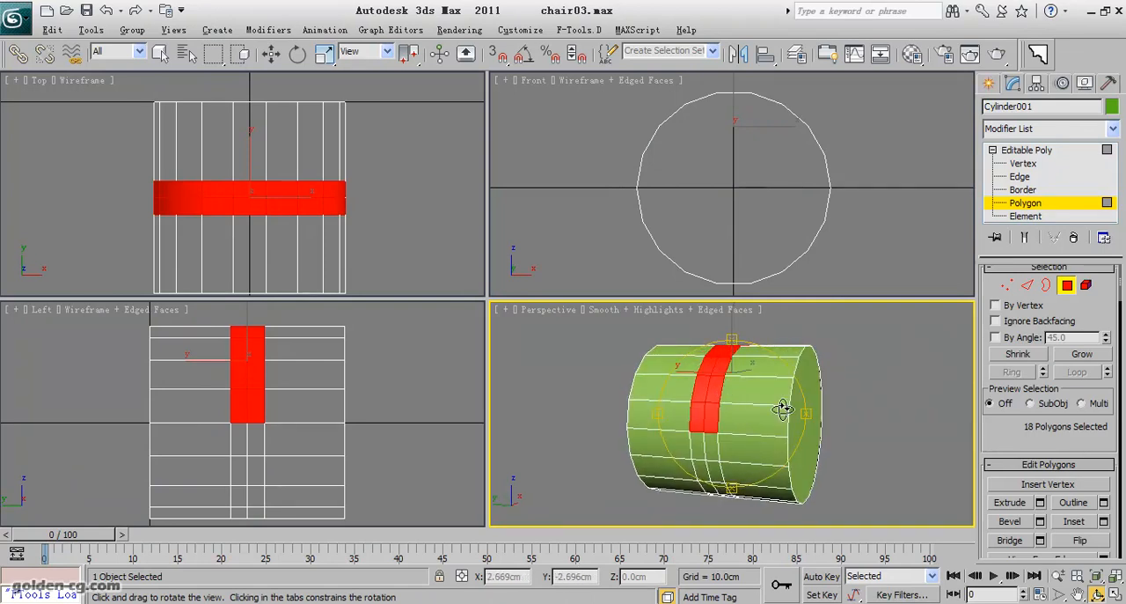
Start a bevel on the upper half band, with the outline reset to 0 cm and the height raised to about 0.293 cm.
{"action": "scroll", "coordinate": [1012, 427], "scroll_direction": "down", "scroll_amount": 3}
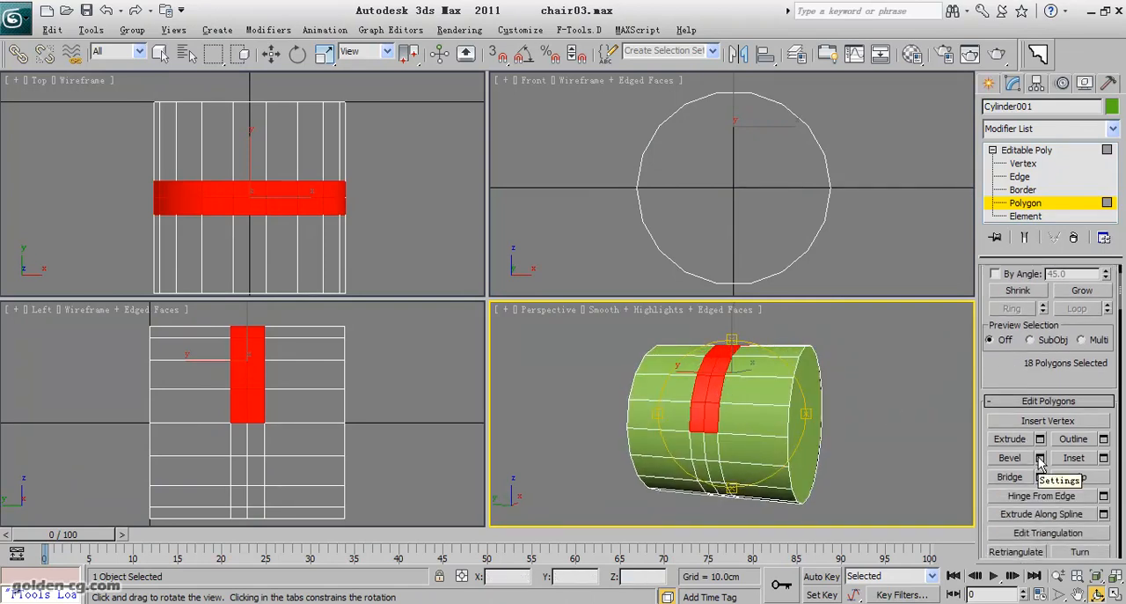
{"action": "left_click", "coordinate": [1039, 439]}
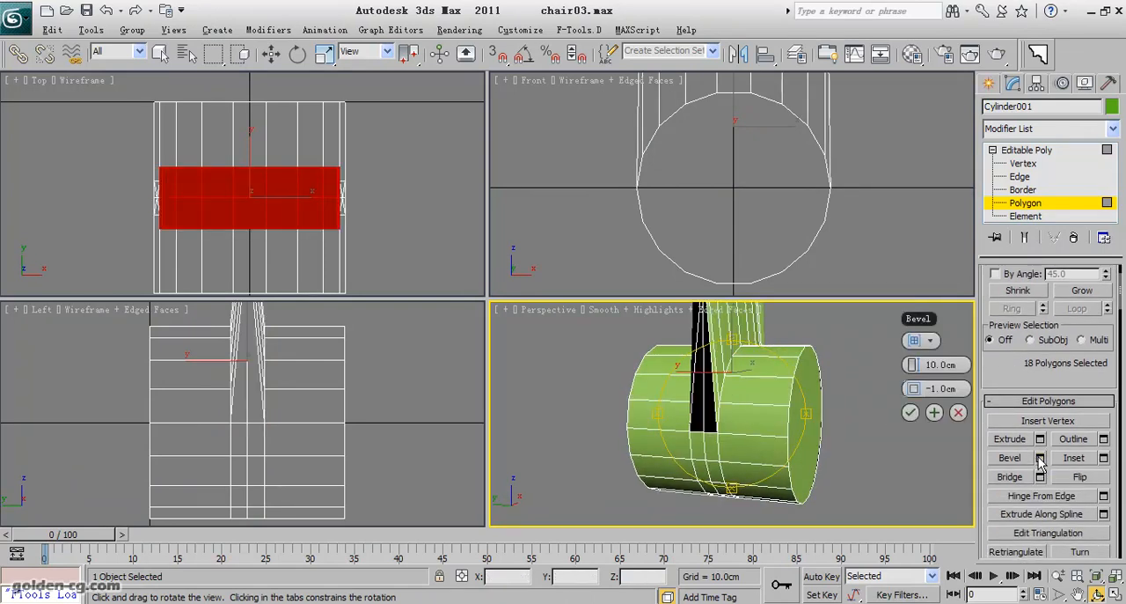
{"action": "right_click", "coordinate": [919, 366]}
{"action": "right_click", "coordinate": [920, 386]}
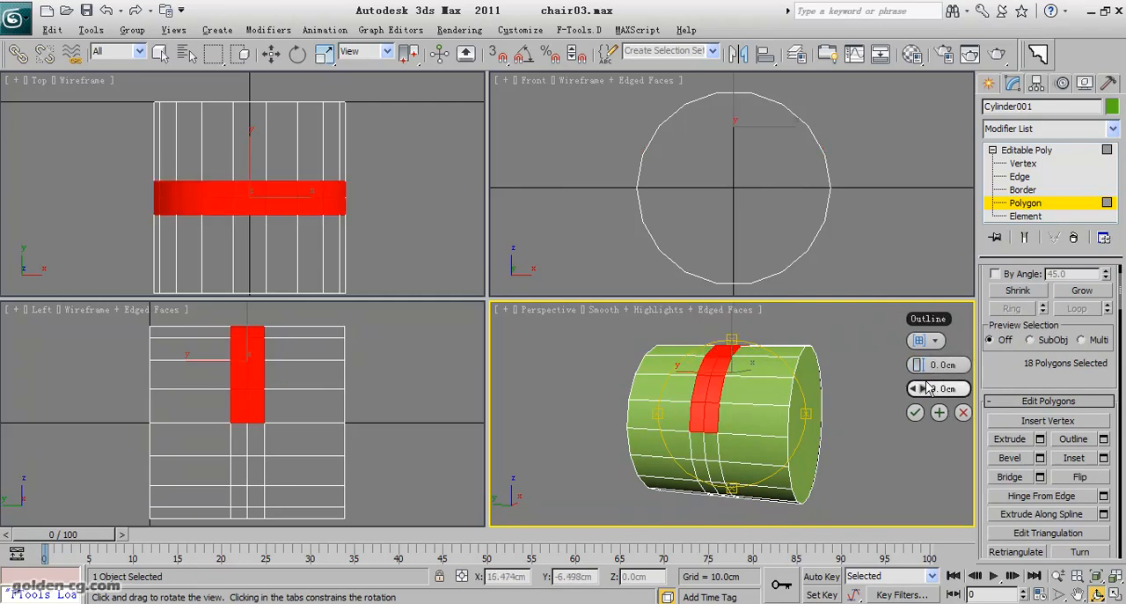
{"action": "scroll", "coordinate": [603, 402], "scroll_direction": "up", "scroll_amount": 3}
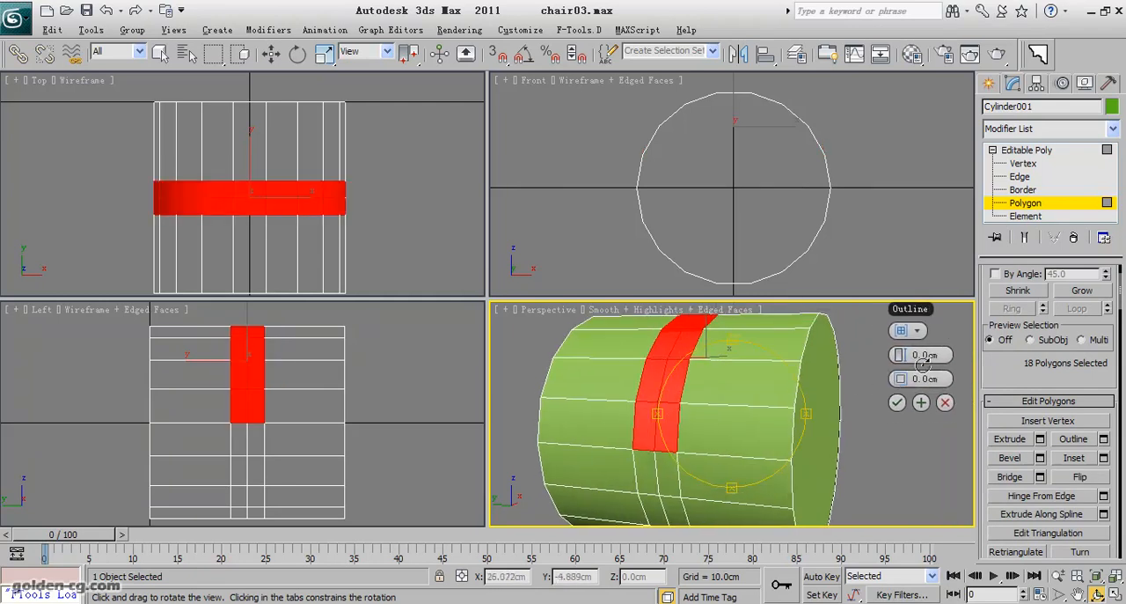
{"action": "left_click_drag", "start_coordinate": [902, 354], "coordinate": [905, 345]}
{"action": "left_click_drag", "start_coordinate": [721, 387], "coordinate": [685, 414]}
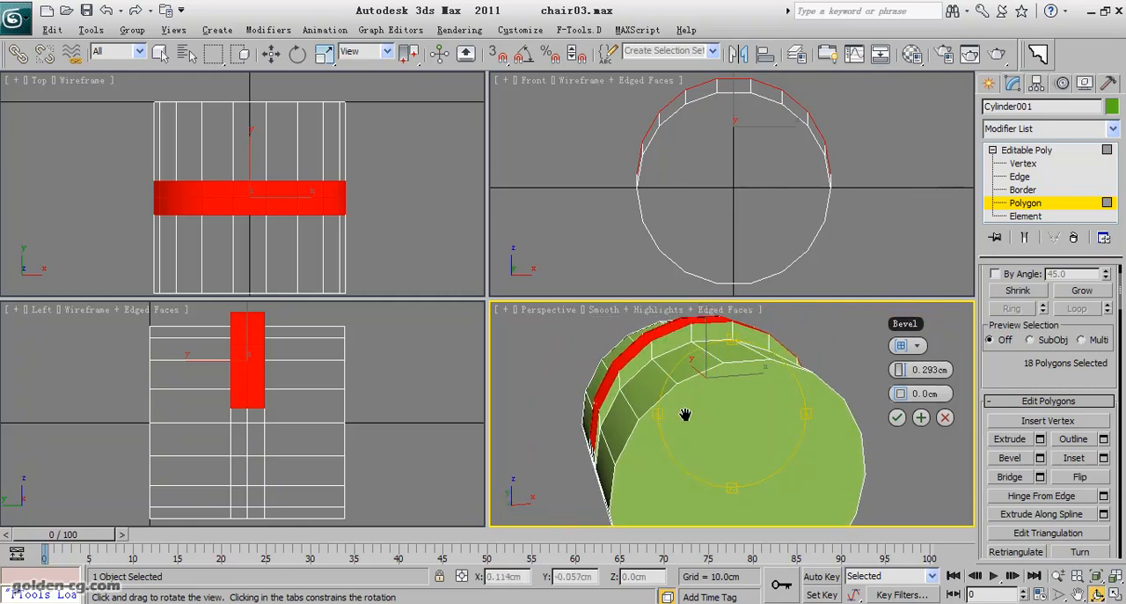
Change the bevel type to Local Normal and set its height to 0.1 cm.
{"action": "left_click", "coordinate": [909, 345]}
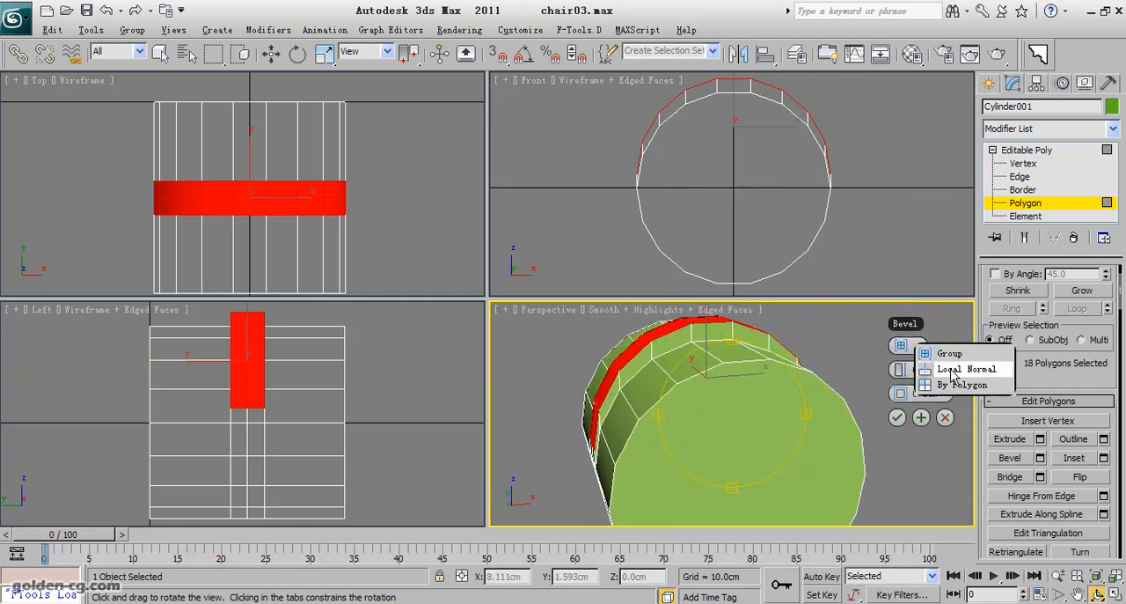
{"action": "left_click", "coordinate": [953, 370]}
{"action": "left_click_drag", "start_coordinate": [754, 364], "coordinate": [745, 391]}
{"action": "double_click", "coordinate": [938, 370]}
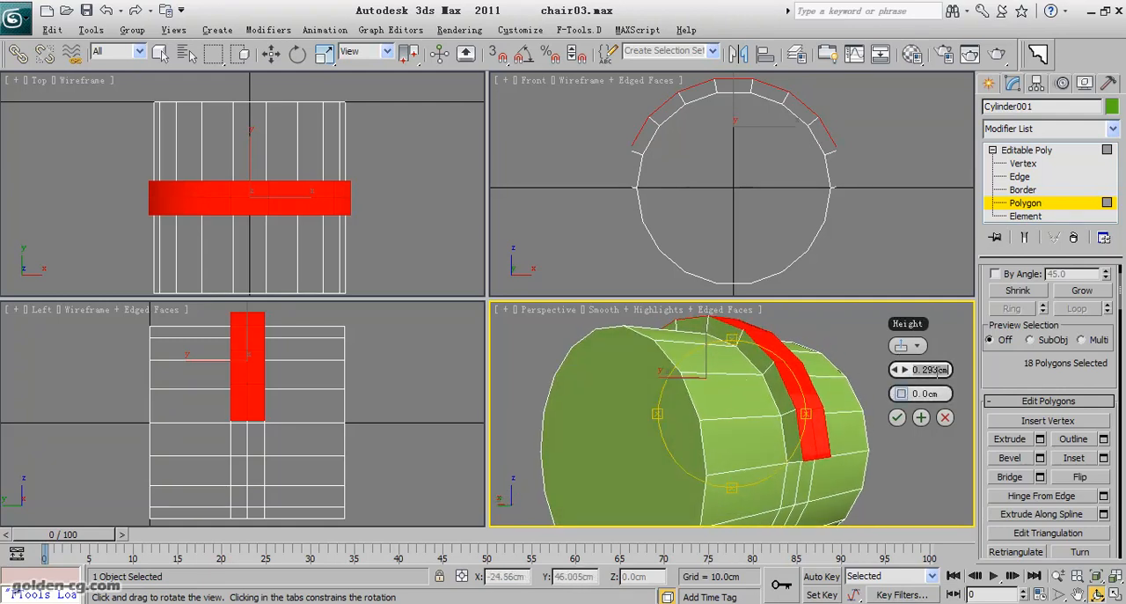
{"action": "type", "text": "0.1"}
{"action": "key", "text": "Return"}
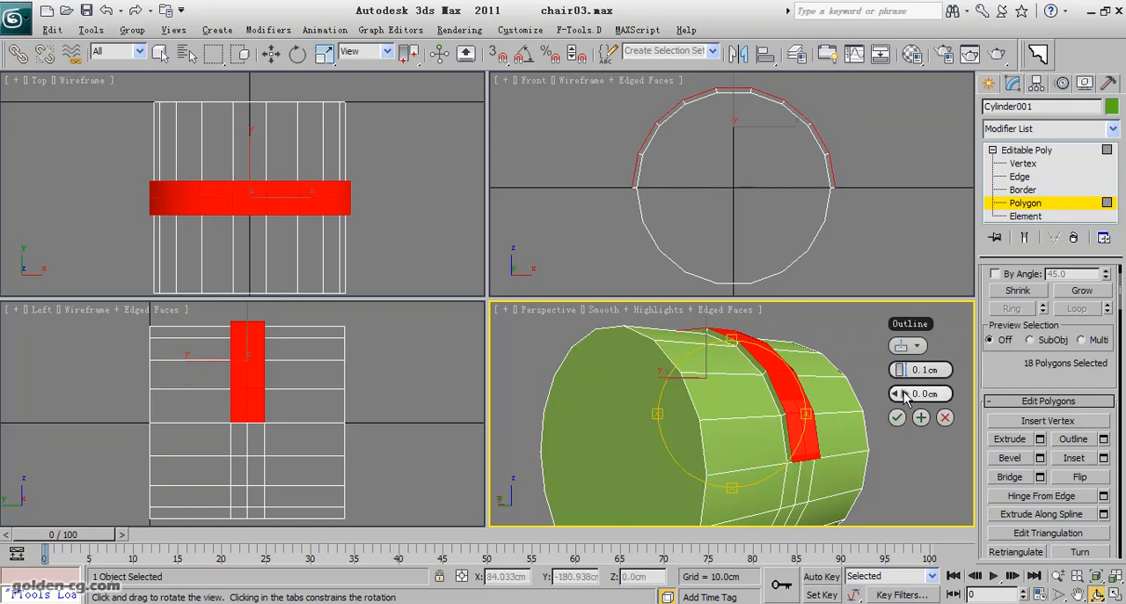
Set the bevel outline to 0.1 cm and apply it, continuing with another bevel.
{"action": "left_click_drag", "start_coordinate": [915, 393], "coordinate": [915, 397]}
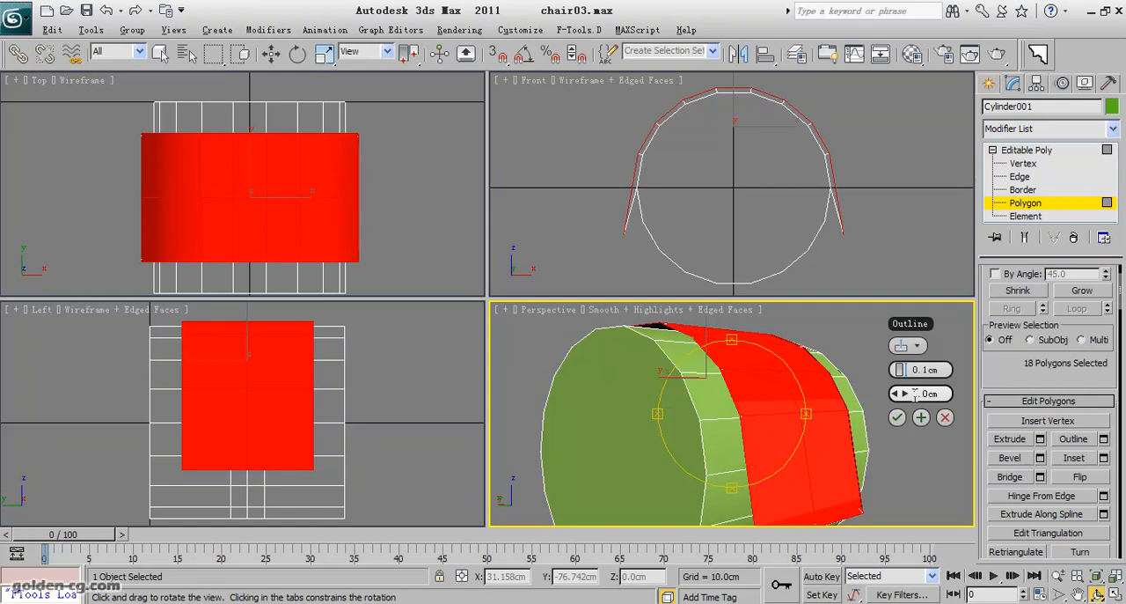
{"action": "type", "text": "0.1"}
{"action": "key", "text": "Return"}
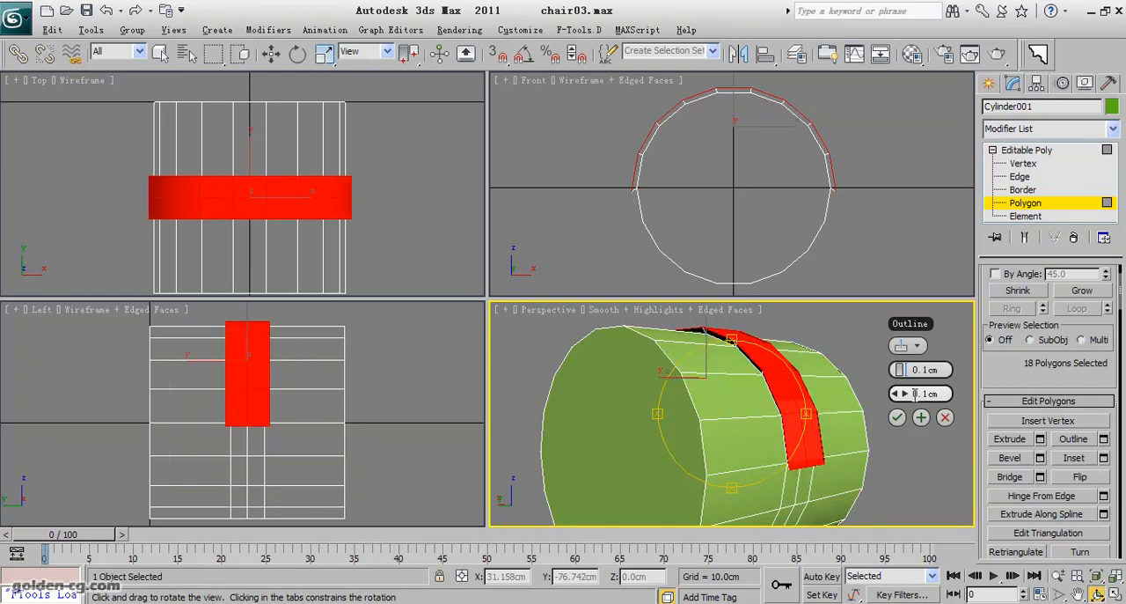
{"action": "left_click_drag", "start_coordinate": [666, 390], "coordinate": [729, 402]}
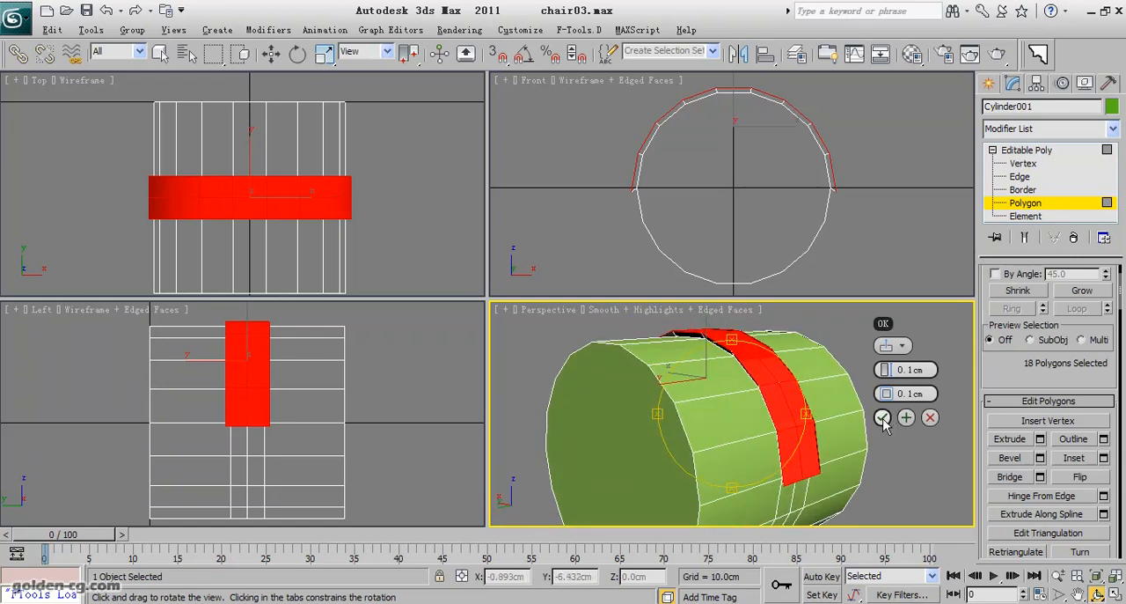
{"action": "left_click", "coordinate": [920, 419]}
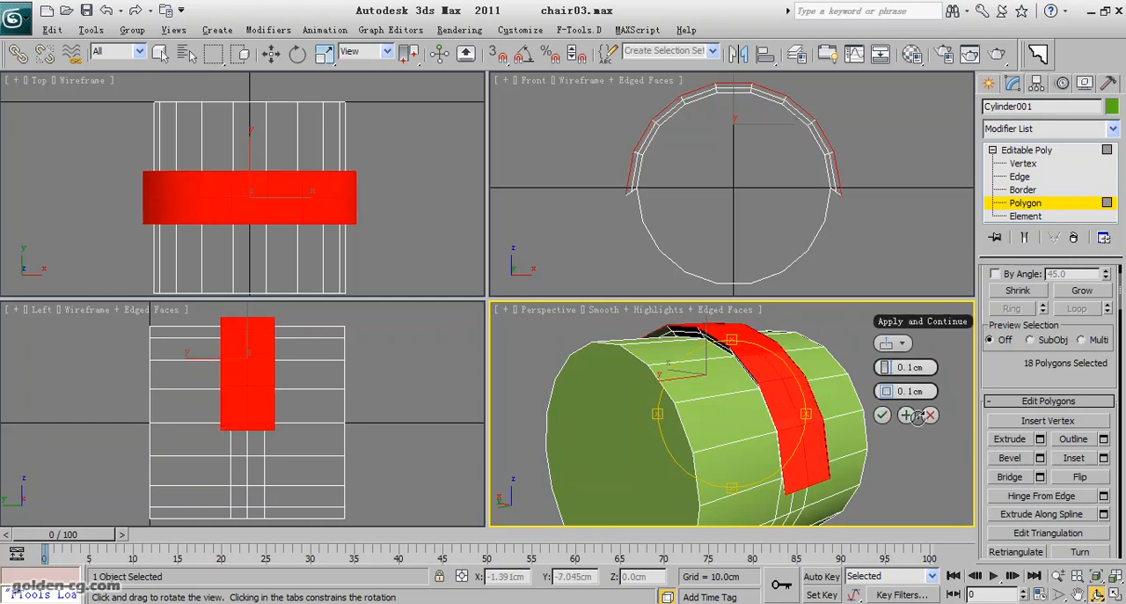
Reset the second bevel's outline to 0 cm, keep its height at 0.1 cm and accept it.
{"action": "left_click_drag", "start_coordinate": [746, 406], "coordinate": [790, 408]}
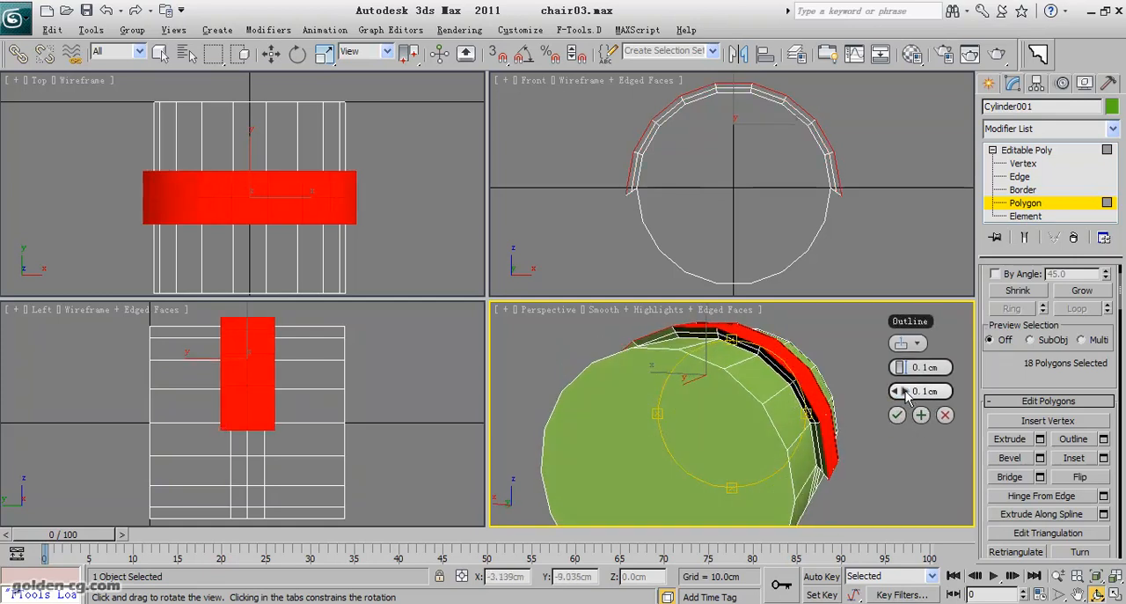
{"action": "right_click", "coordinate": [905, 390]}
{"action": "left_click_drag", "start_coordinate": [756, 385], "coordinate": [691, 379]}
{"action": "left_click", "coordinate": [883, 414]}
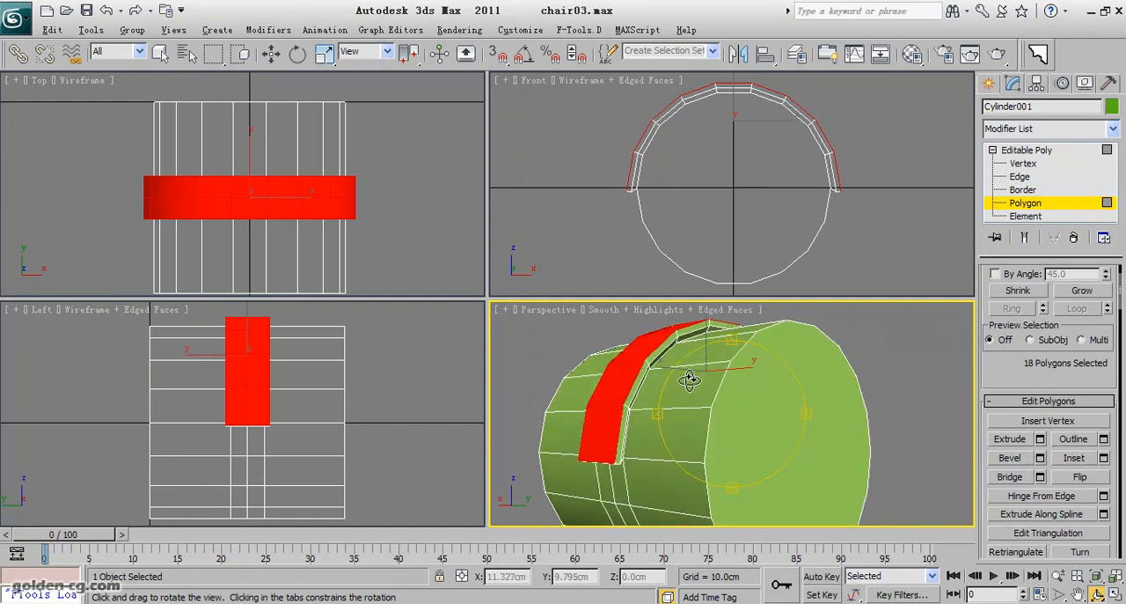
Select the ring of short edges along the raised band's side walls and convert it to a polygon selection.
{"action": "scroll", "coordinate": [704, 369], "scroll_direction": "up", "scroll_amount": 5}
{"action": "middle_click_drag", "start_coordinate": [713, 362], "coordinate": [715, 357]}
{"action": "right_click", "coordinate": [605, 385]}
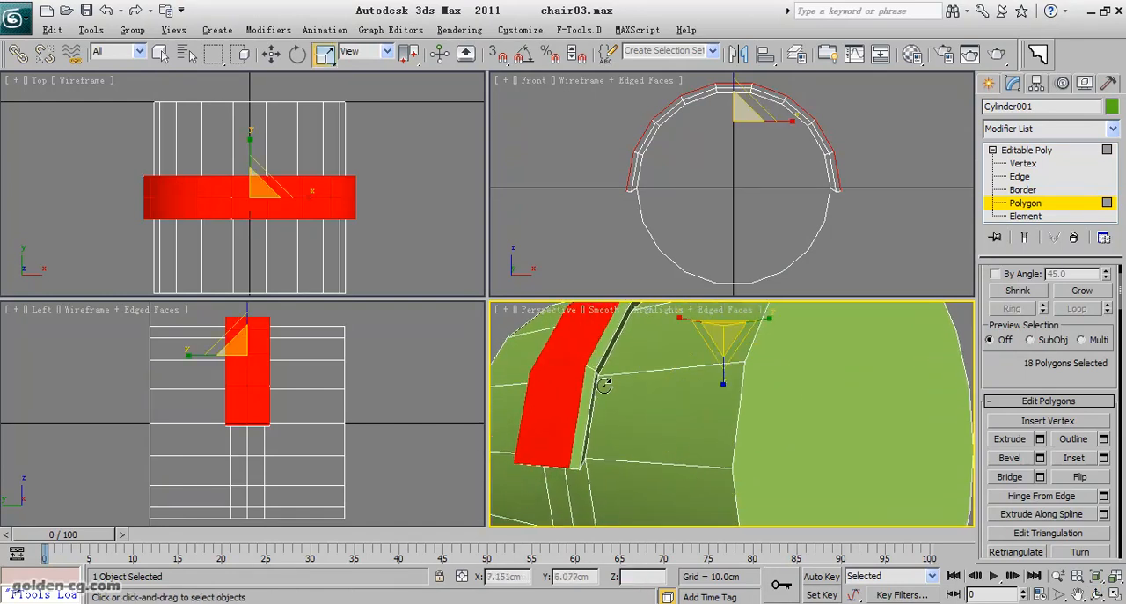
{"action": "left_click", "coordinate": [1021, 177]}
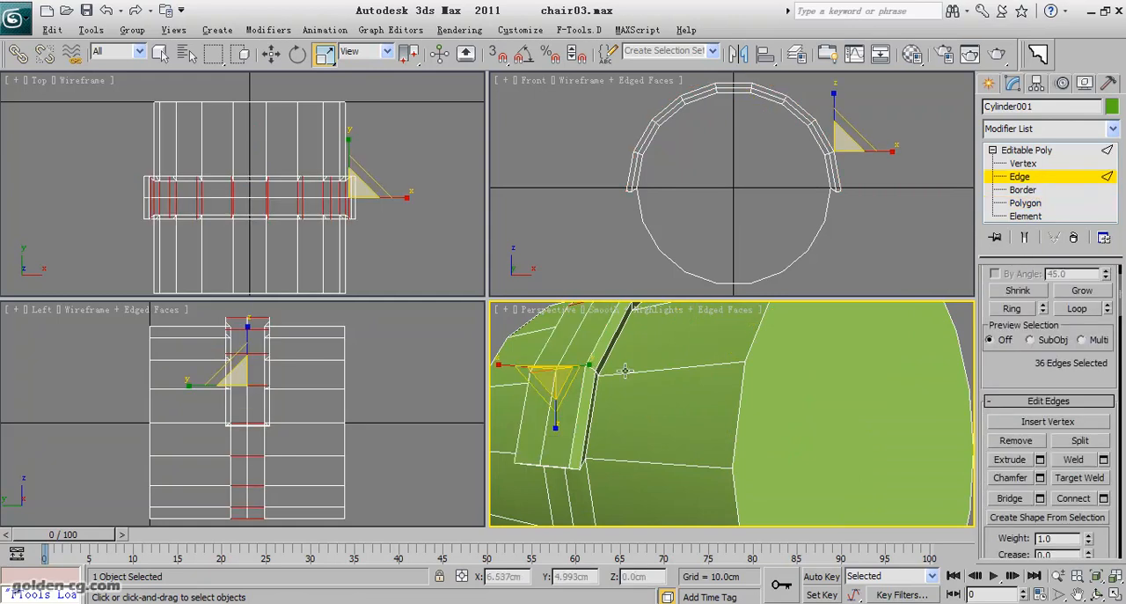
{"action": "left_click", "coordinate": [596, 369]}
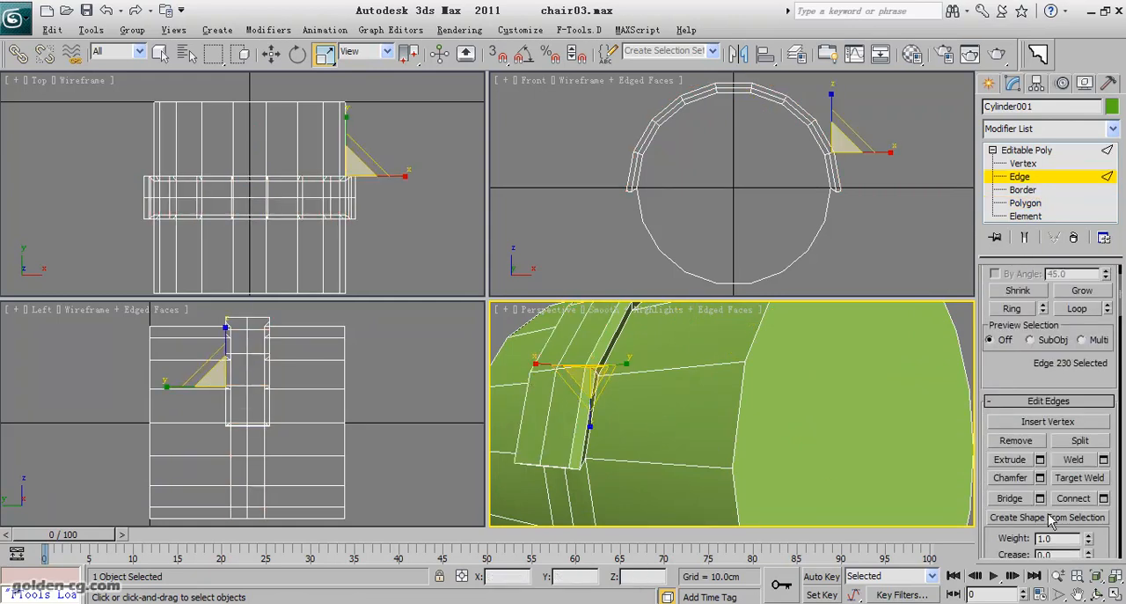
{"action": "left_click", "coordinate": [1013, 309]}
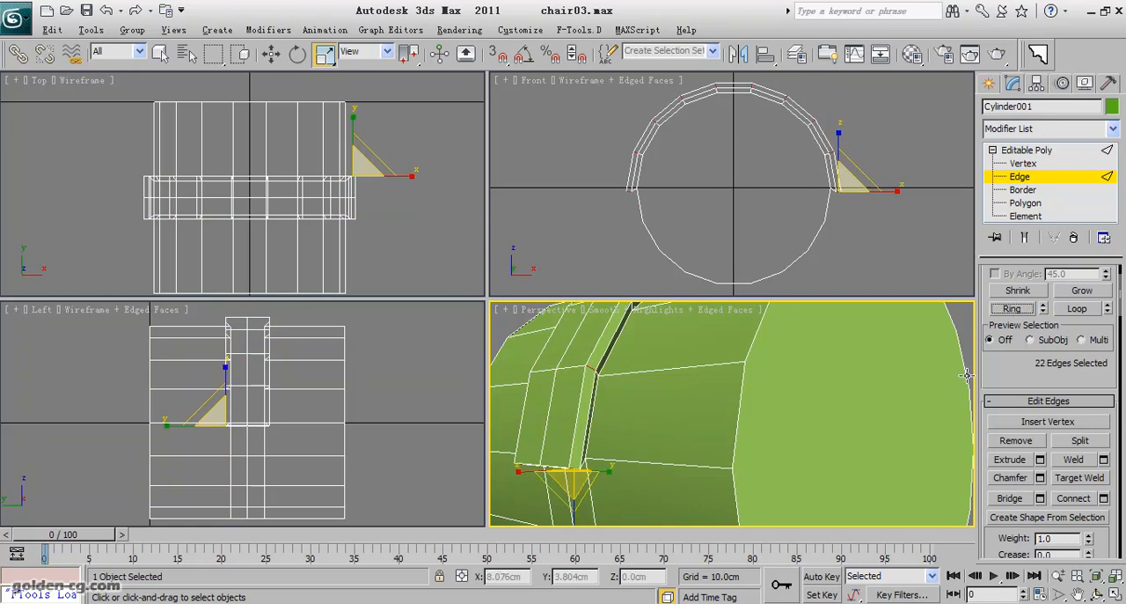
{"action": "left_click", "coordinate": [1097, 595]}
{"action": "left_click_drag", "start_coordinate": [707, 414], "coordinate": [950, 484]}
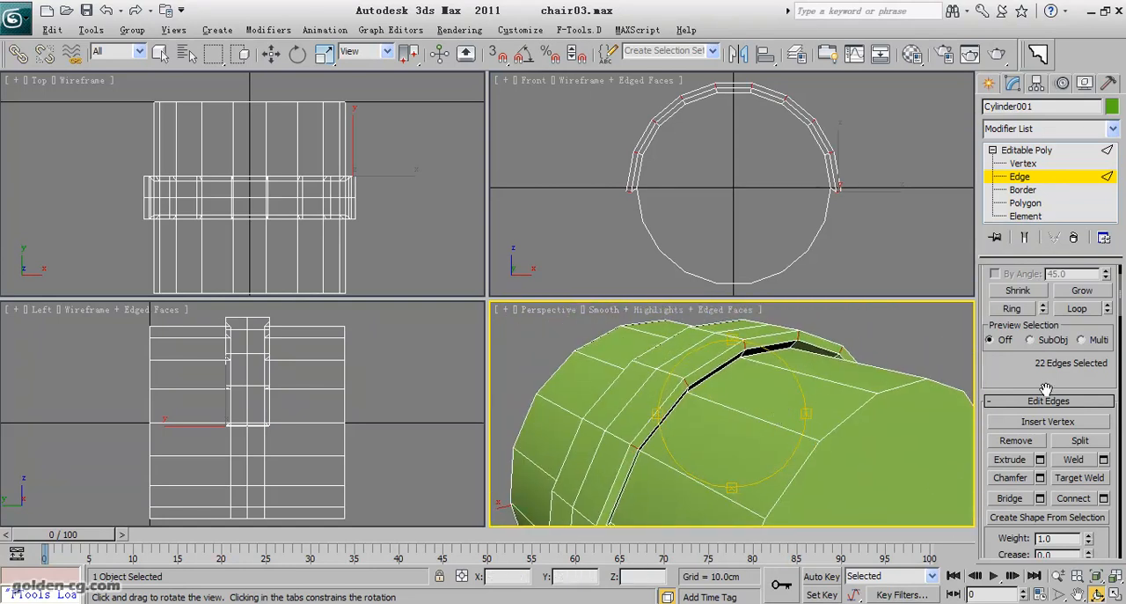
{"action": "scroll", "coordinate": [1069, 478], "scroll_direction": "up", "scroll_amount": 2}
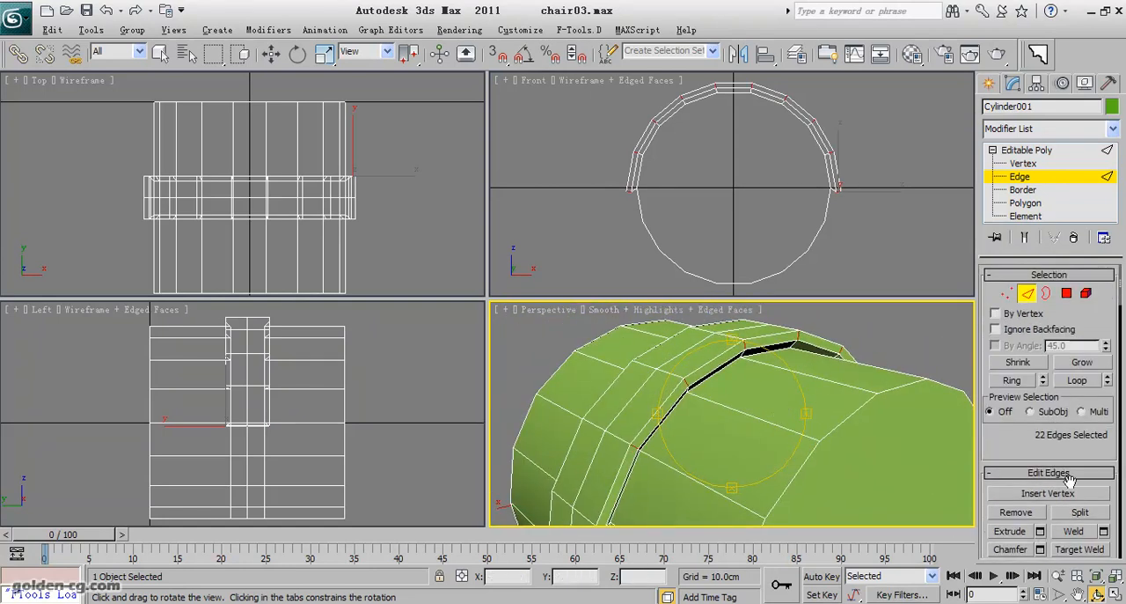
{"action": "left_click", "coordinate": [1067, 294]}
Deselect the small polygons at both ends of the raised band, keeping only the side-wall polygons selected.
{"action": "middle_click_drag", "start_coordinate": [734, 394], "coordinate": [855, 277]}
{"action": "left_click", "coordinate": [1099, 595]}
{"action": "left_click_drag", "start_coordinate": [716, 477], "coordinate": [779, 395]}
{"action": "right_click", "coordinate": [842, 397]}
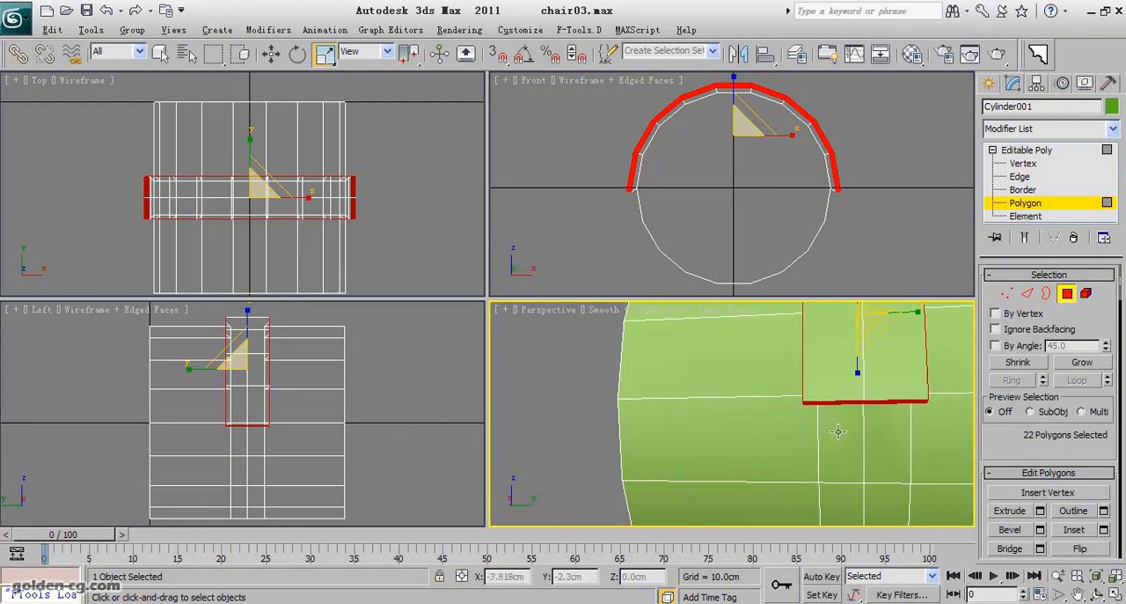
{"action": "left_click_drag", "start_coordinate": [874, 387], "coordinate": [875, 388], "text": "alt"}
{"action": "middle_click_drag", "start_coordinate": [913, 399], "coordinate": [847, 460]}
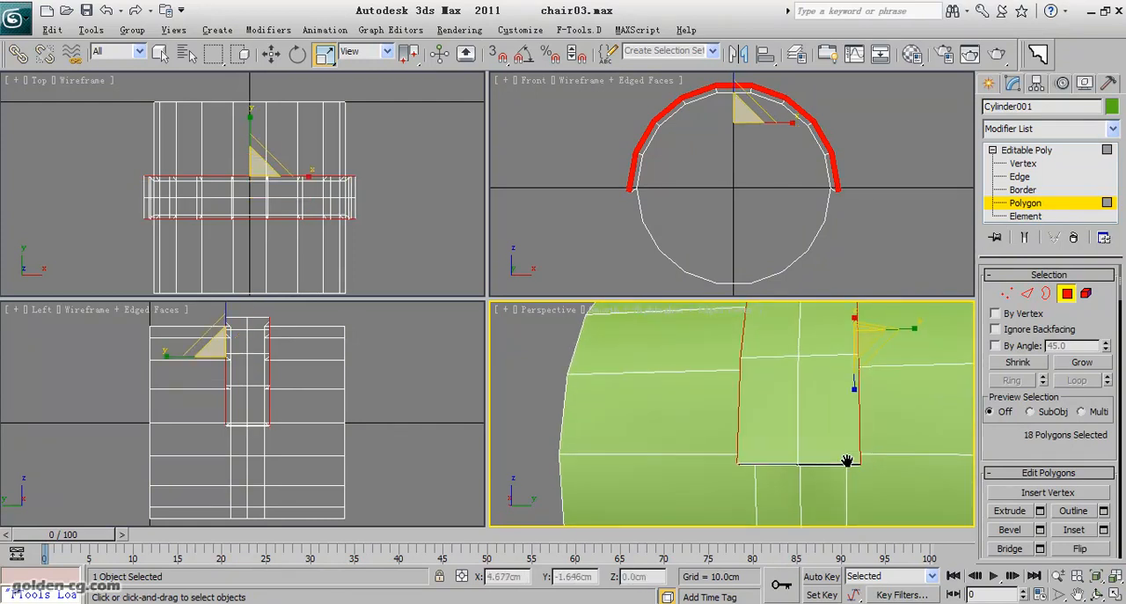
{"action": "left_click", "coordinate": [1116, 596]}
{"action": "left_click", "coordinate": [1116, 596]}
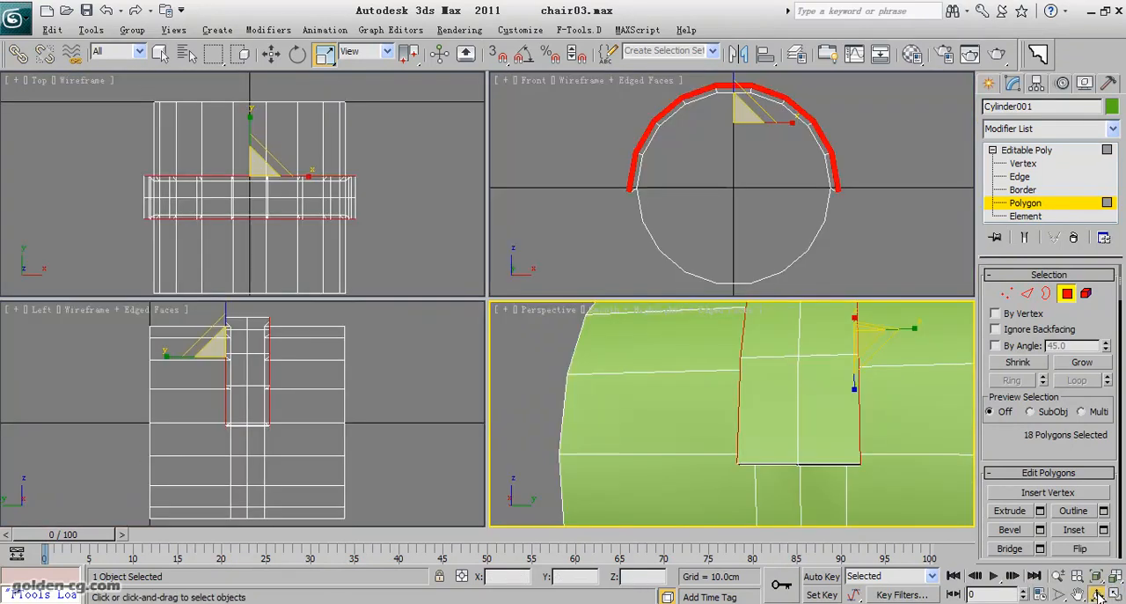
{"action": "left_click", "coordinate": [1099, 595]}
{"action": "left_click_drag", "start_coordinate": [824, 447], "coordinate": [766, 324]}
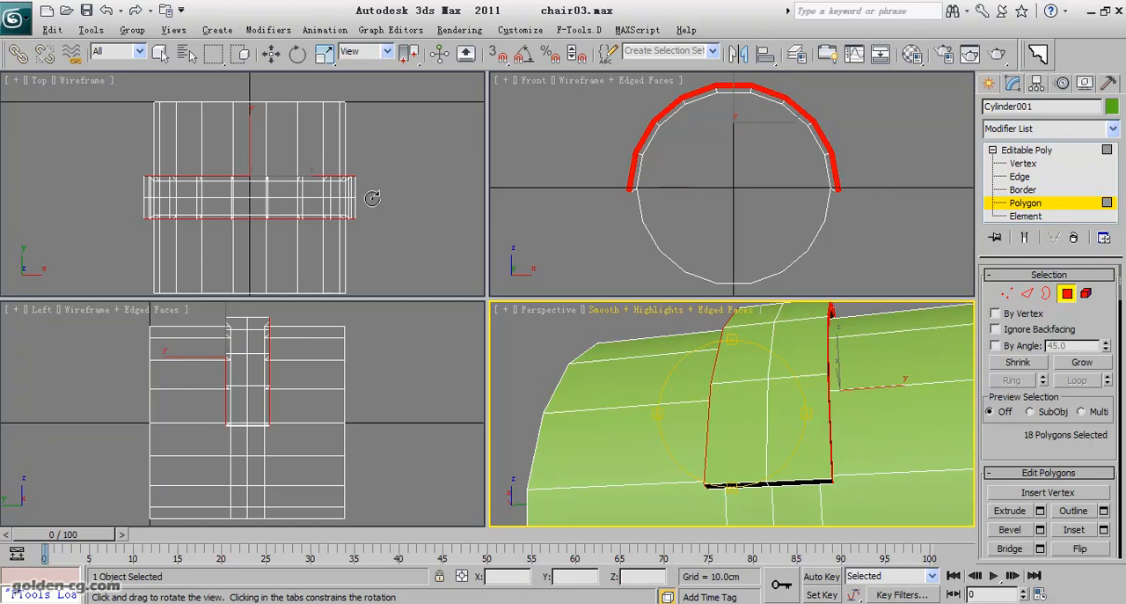
Extrude the selected side-wall polygons of the raised band, trying heights of 3.5 cm and 1.8 cm before setting 1.4 cm.
{"action": "middle_click_drag", "start_coordinate": [374, 199], "coordinate": [371, 177]}
{"action": "left_click_drag", "start_coordinate": [1006, 447], "coordinate": [1009, 356]}
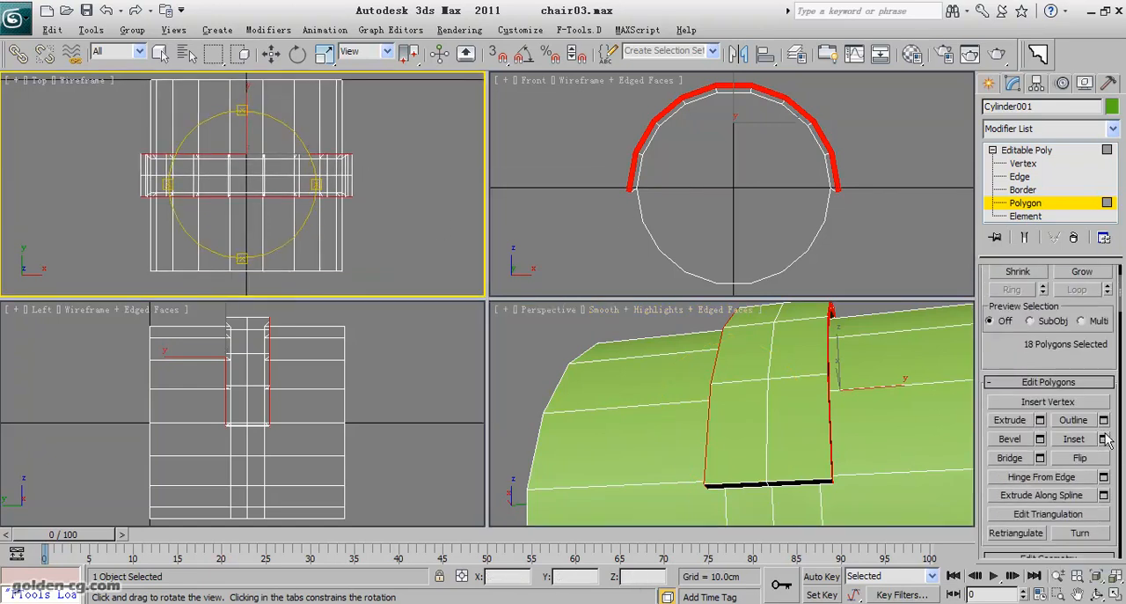
{"action": "left_click", "coordinate": [1040, 421]}
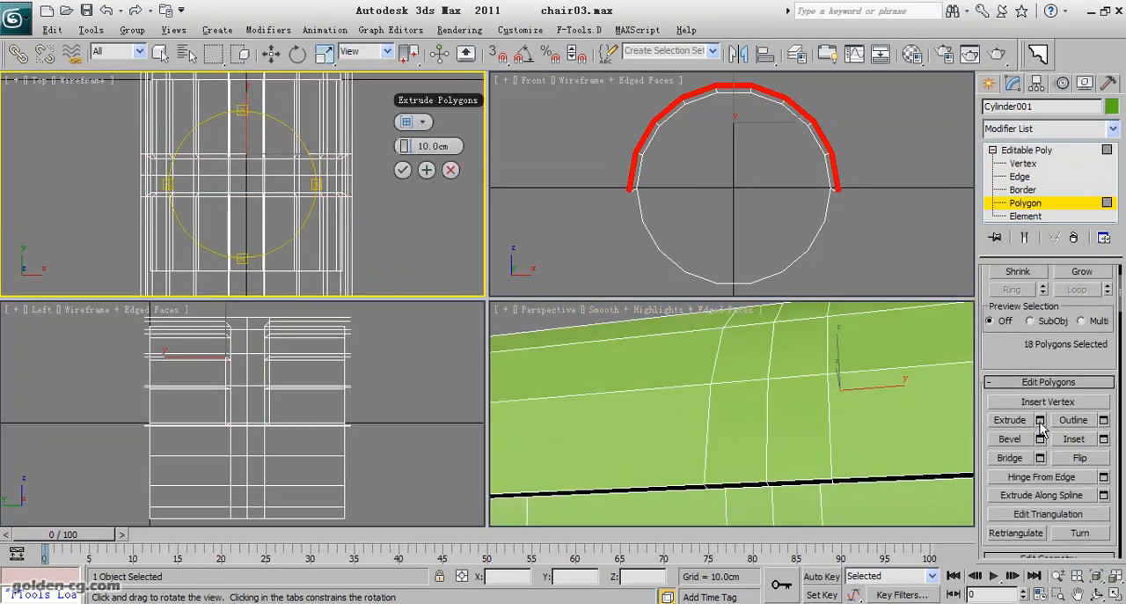
{"action": "left_click_drag", "start_coordinate": [304, 229], "coordinate": [275, 186]}
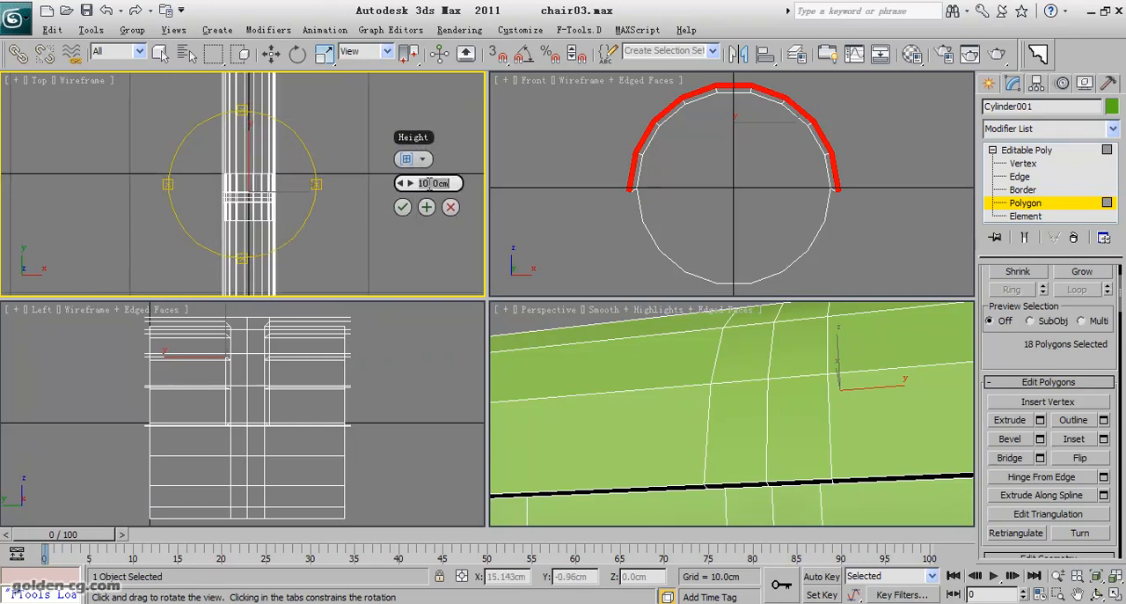
{"action": "type", "text": "3.5"}
{"action": "key", "text": "Return"}
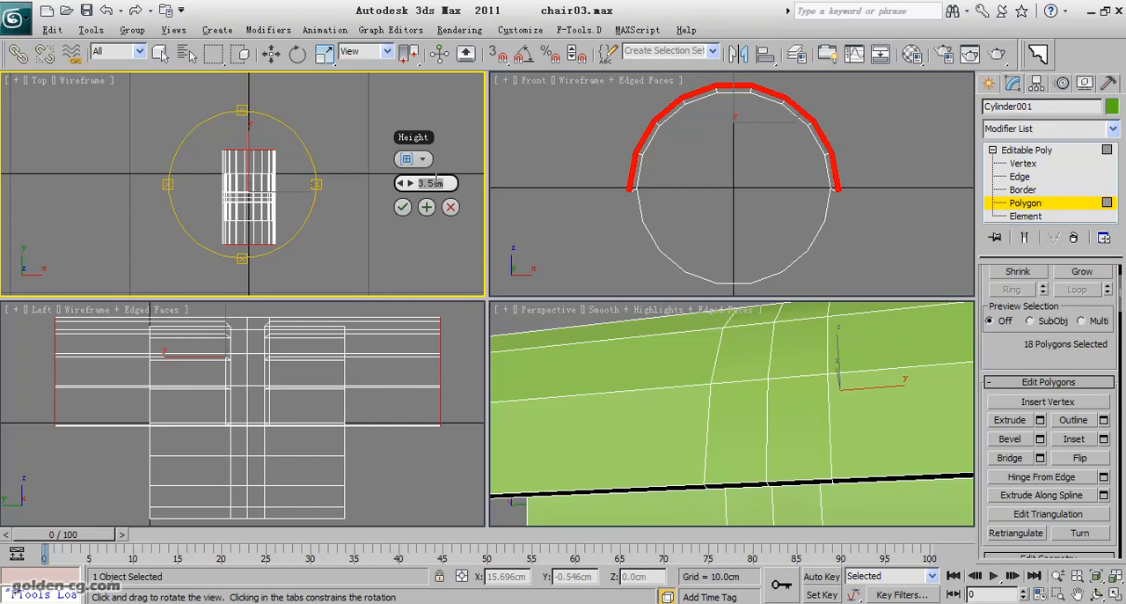
{"action": "type", "text": "1.8"}
{"action": "key", "text": "Return"}
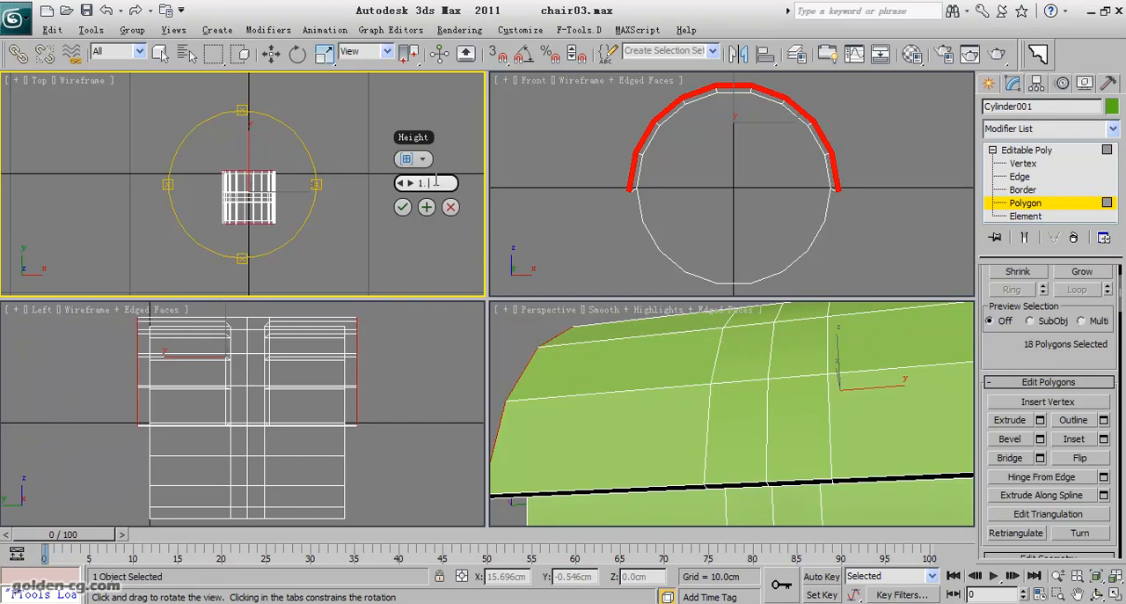
{"action": "type", "text": "1.4cm"}
{"action": "key", "text": "Return"}
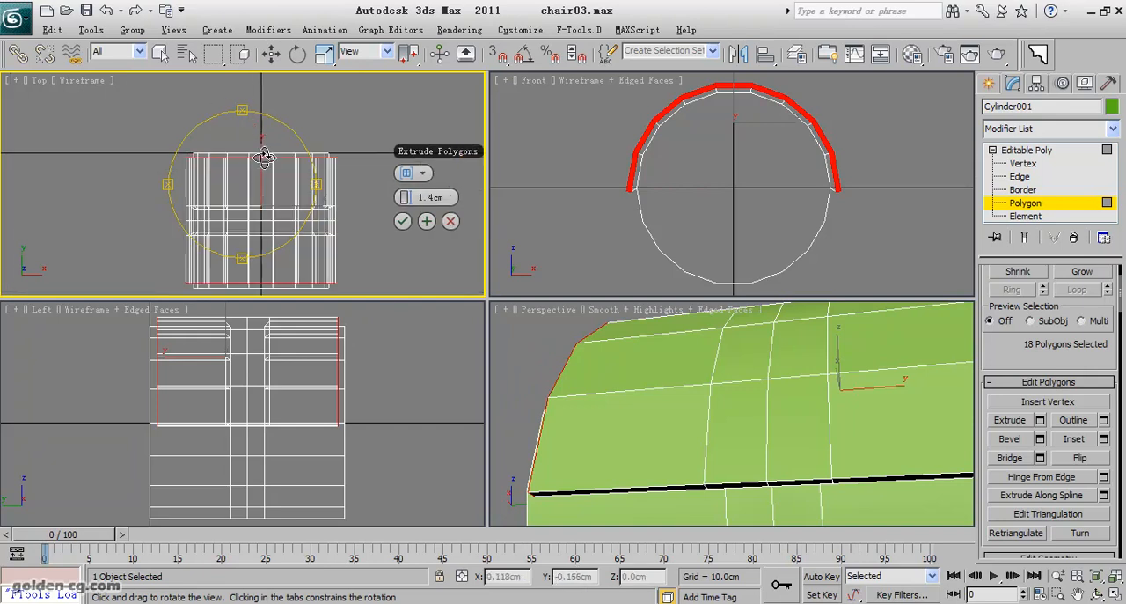
Apply the extrusion and extrude the same side-wall polygons a further 0.1 cm, accepting the result.
{"action": "middle_click_drag", "start_coordinate": [236, 162], "coordinate": [236, 163]}
{"action": "middle_click", "coordinate": [681, 349]}
{"action": "scroll", "coordinate": [736, 407], "scroll_direction": "down", "scroll_amount": 3}
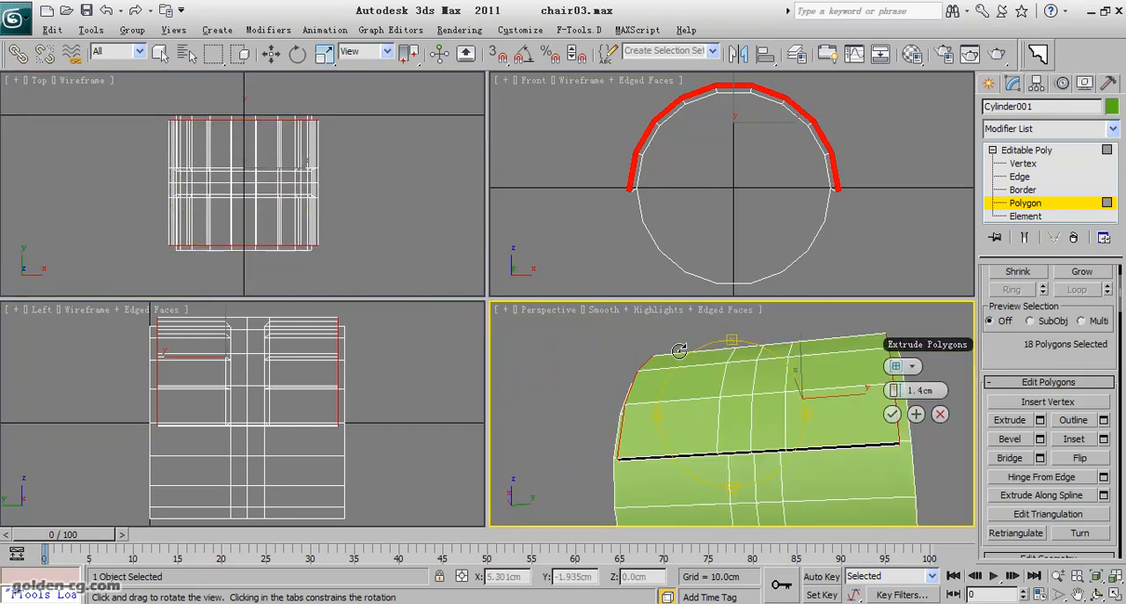
{"action": "middle_click_drag", "start_coordinate": [736, 407], "coordinate": [717, 426], "text": "alt"}
{"action": "left_click", "coordinate": [916, 420]}
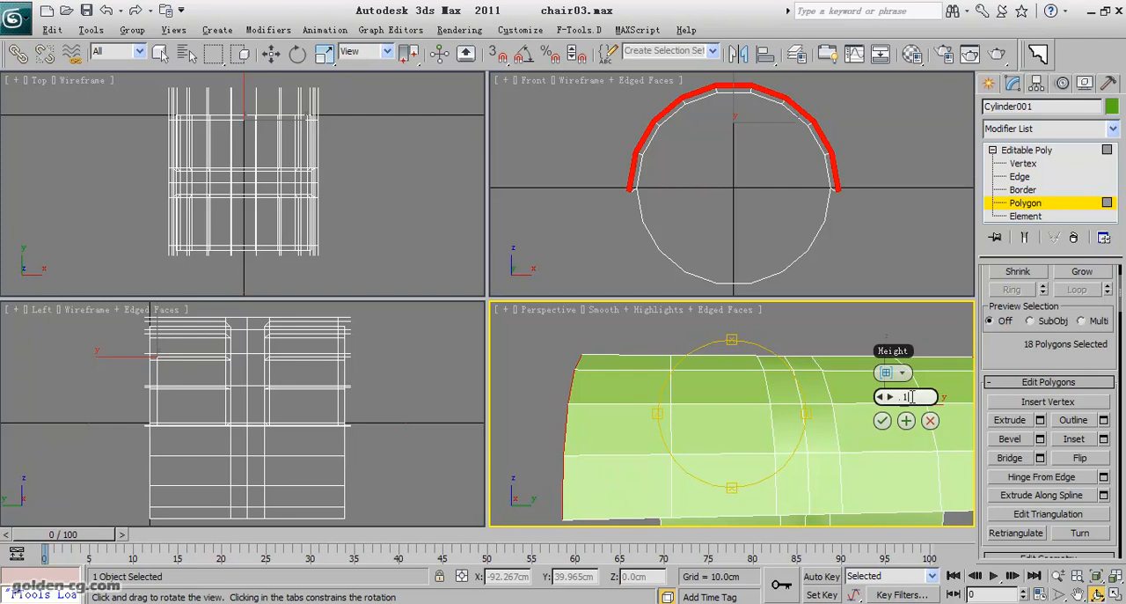
{"action": "key", "text": "Return"}
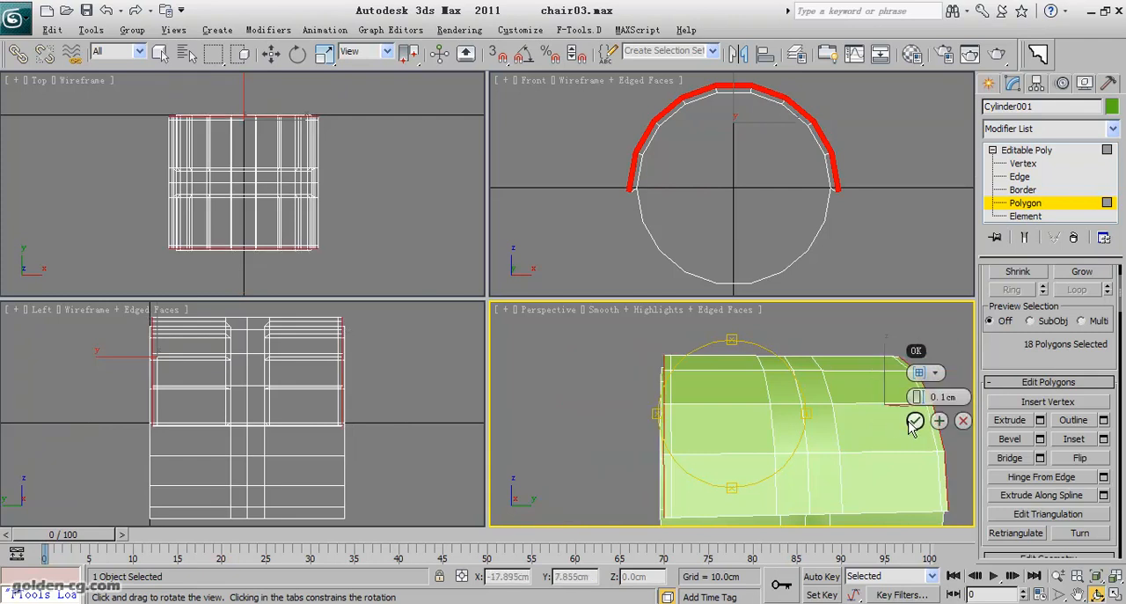
{"action": "left_click", "coordinate": [915, 421]}
Select the round cap polygons at both ends of the cylinder and inset them by 1 cm, continuing with another inset.
{"action": "left_click_drag", "start_coordinate": [748, 415], "coordinate": [713, 403]}
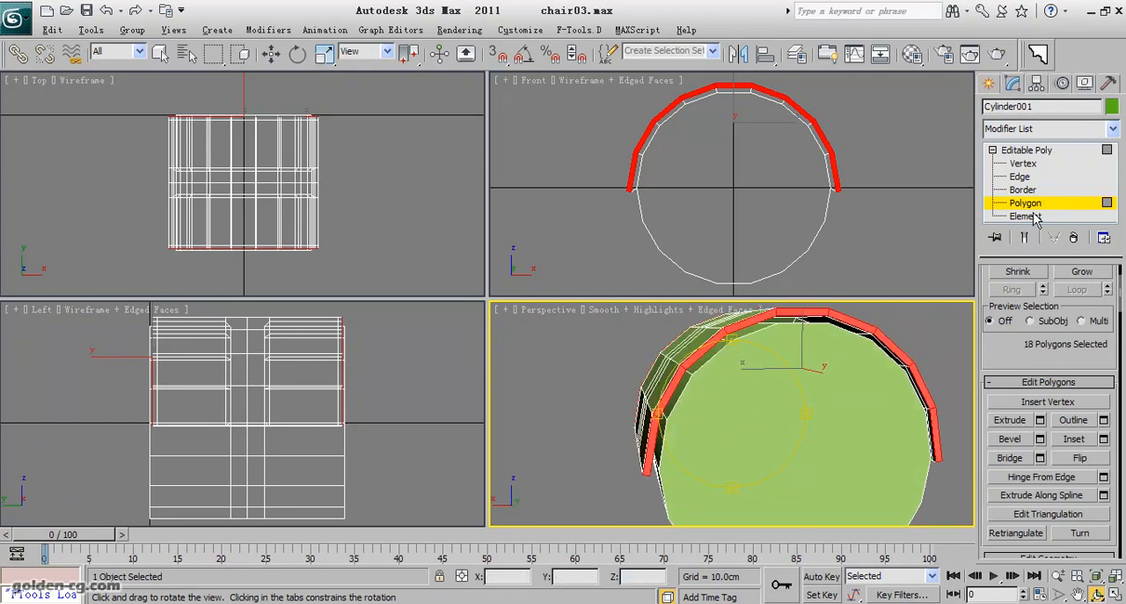
{"action": "right_click", "coordinate": [806, 418]}
{"action": "left_click", "coordinate": [806, 418]}
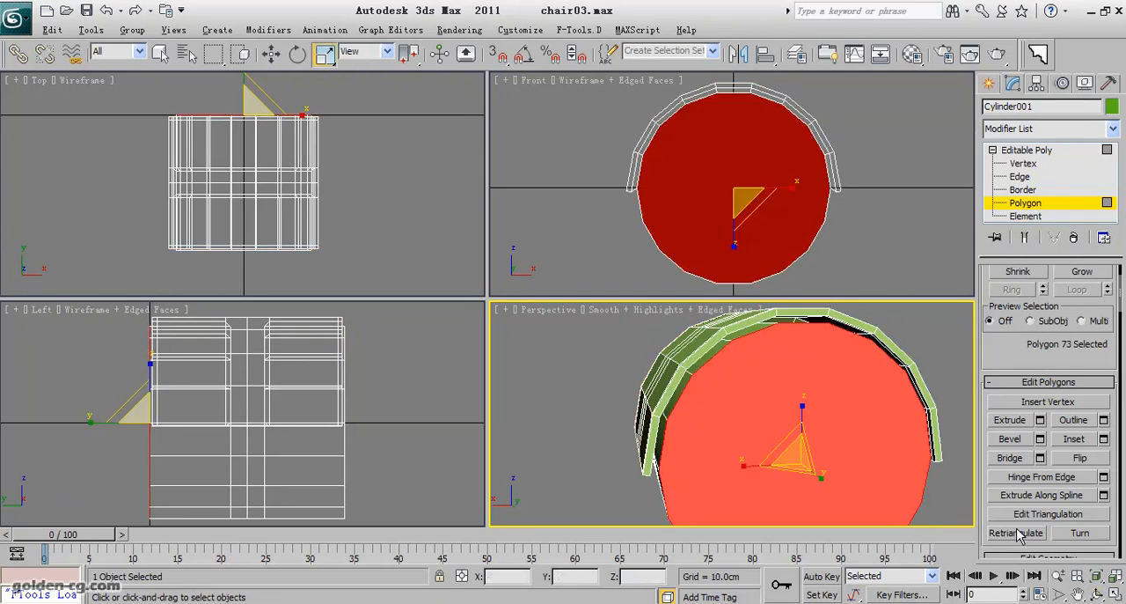
{"action": "left_click", "coordinate": [1096, 595]}
{"action": "left_click_drag", "start_coordinate": [753, 424], "coordinate": [704, 411]}
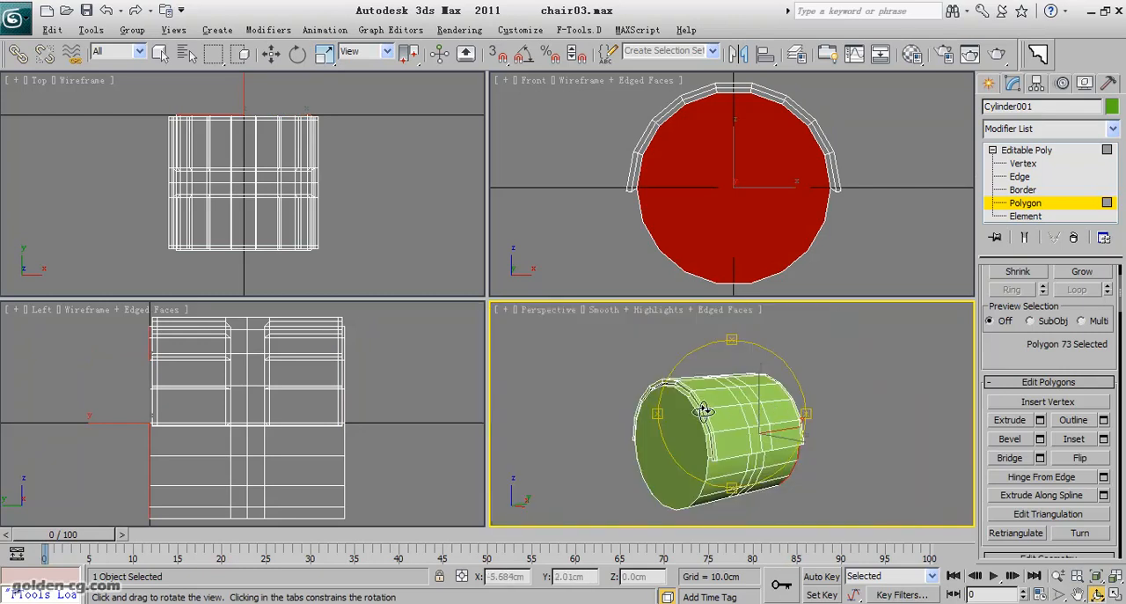
{"action": "right_click", "coordinate": [708, 428]}
{"action": "left_click", "coordinate": [696, 436], "text": "ctrl"}
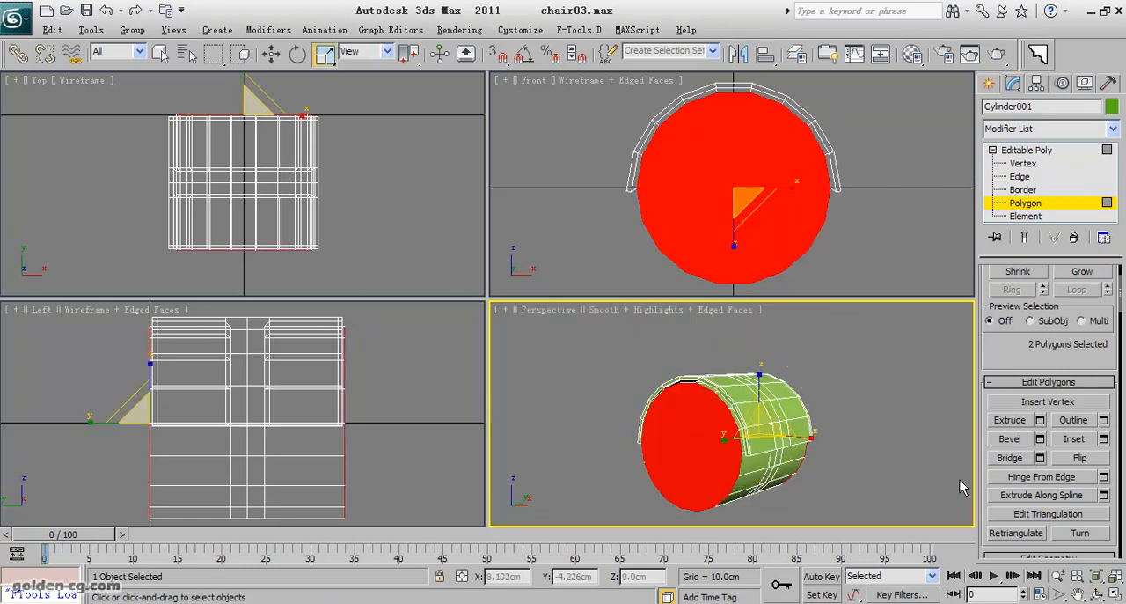
{"action": "left_click", "coordinate": [1104, 439]}
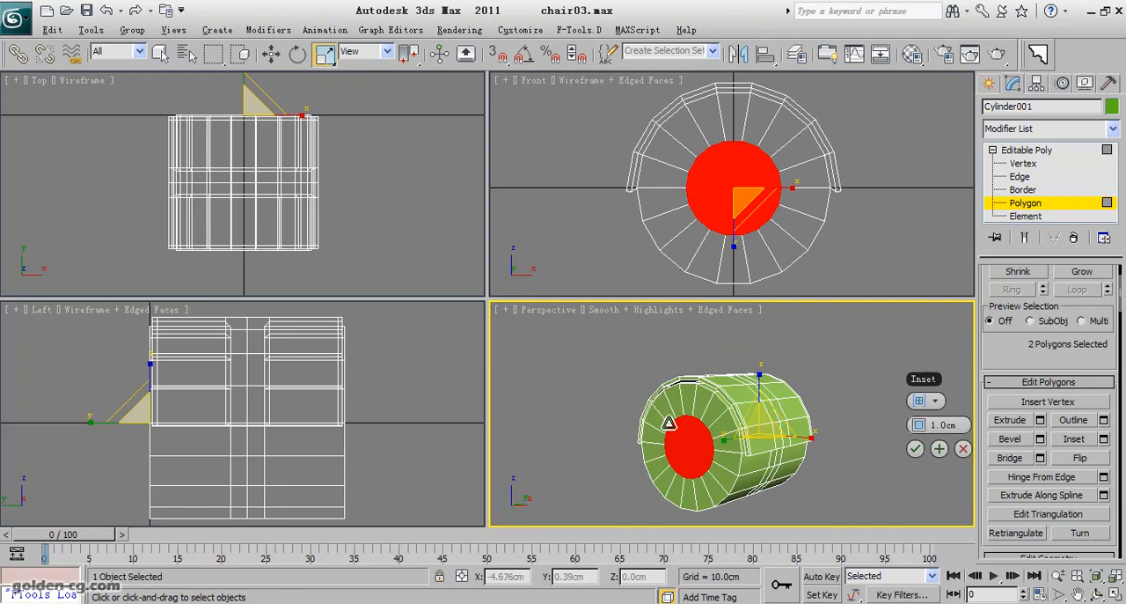
{"action": "left_click", "coordinate": [938, 448]}
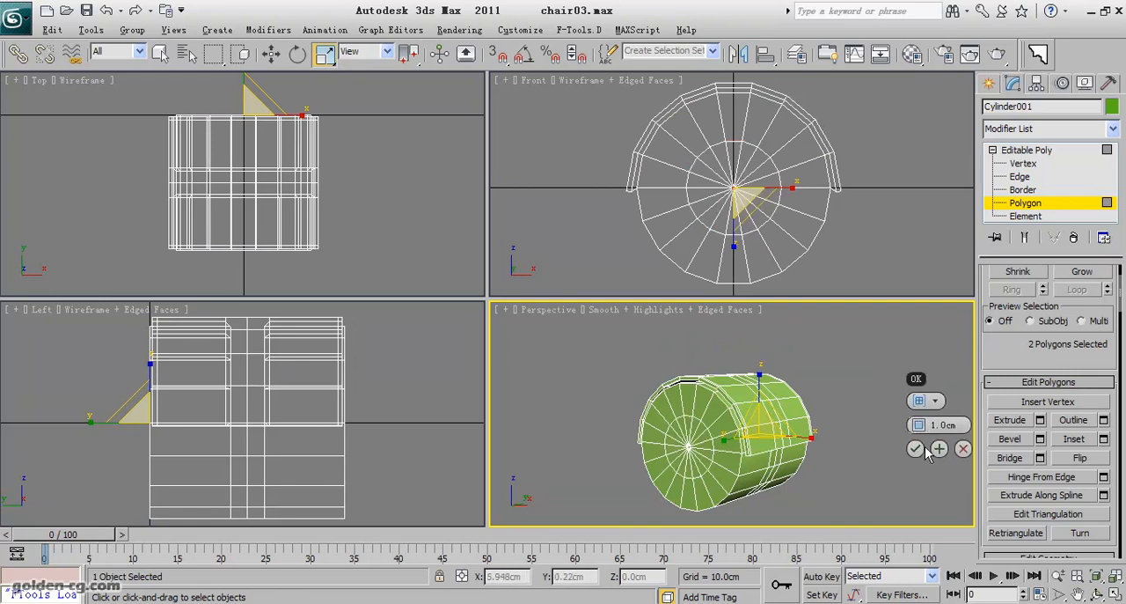
Try amounts of 0.2 cm, 0.5 cm and 0.8 cm for the second inset of the end caps.
{"action": "left_click_drag", "start_coordinate": [922, 425], "coordinate": [920, 425]}
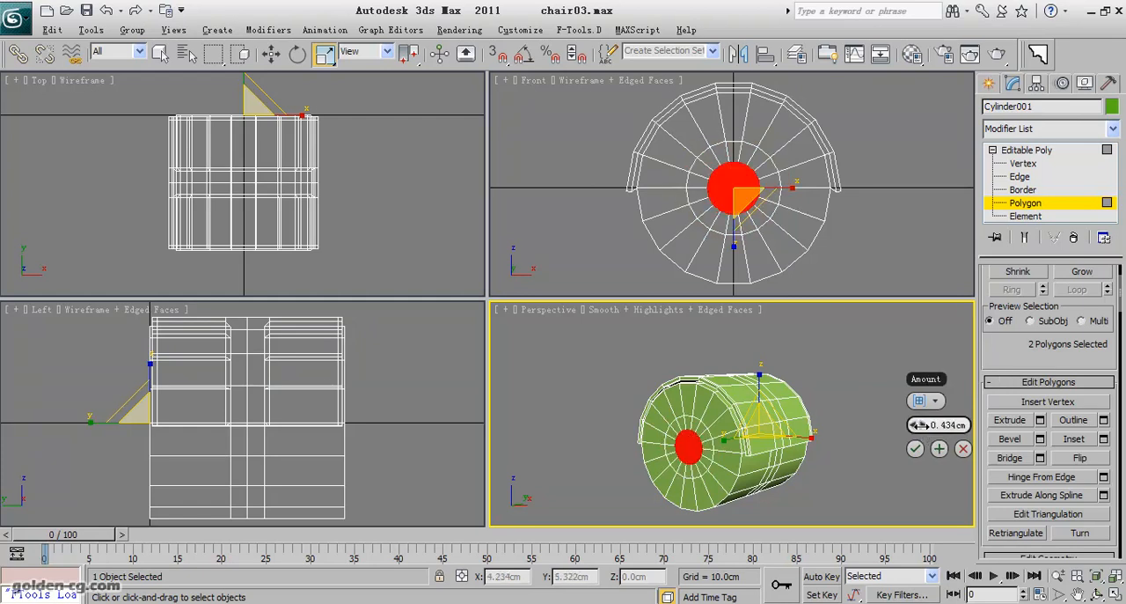
{"action": "double_click", "coordinate": [933, 425]}
{"action": "type", "text": "0.2"}
{"action": "key", "text": "Return"}
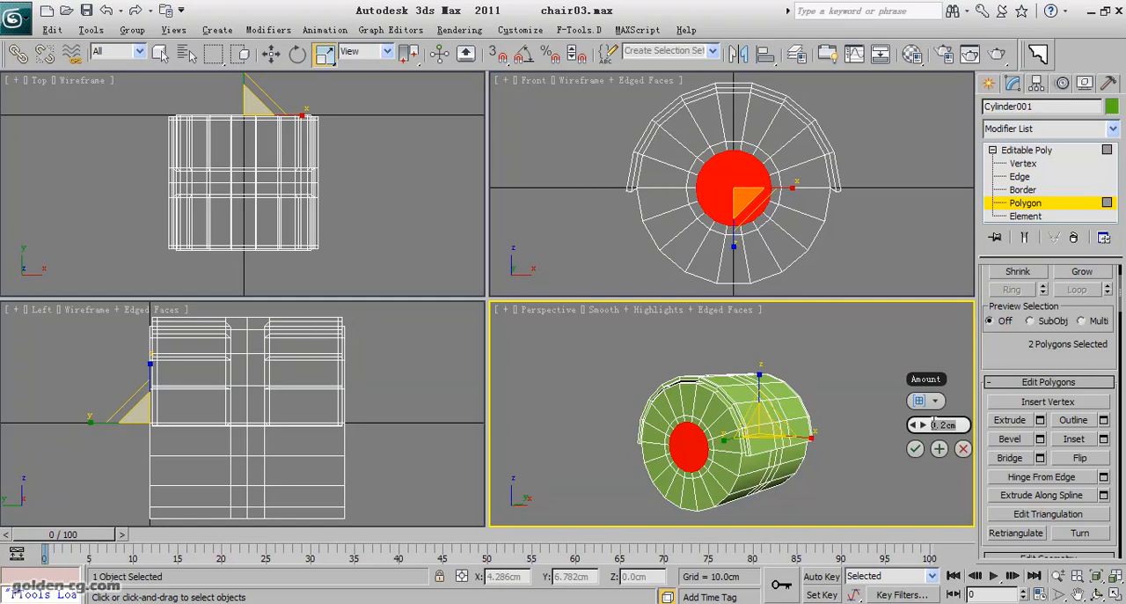
{"action": "type", "text": "0.5"}
{"action": "key", "text": "Return"}
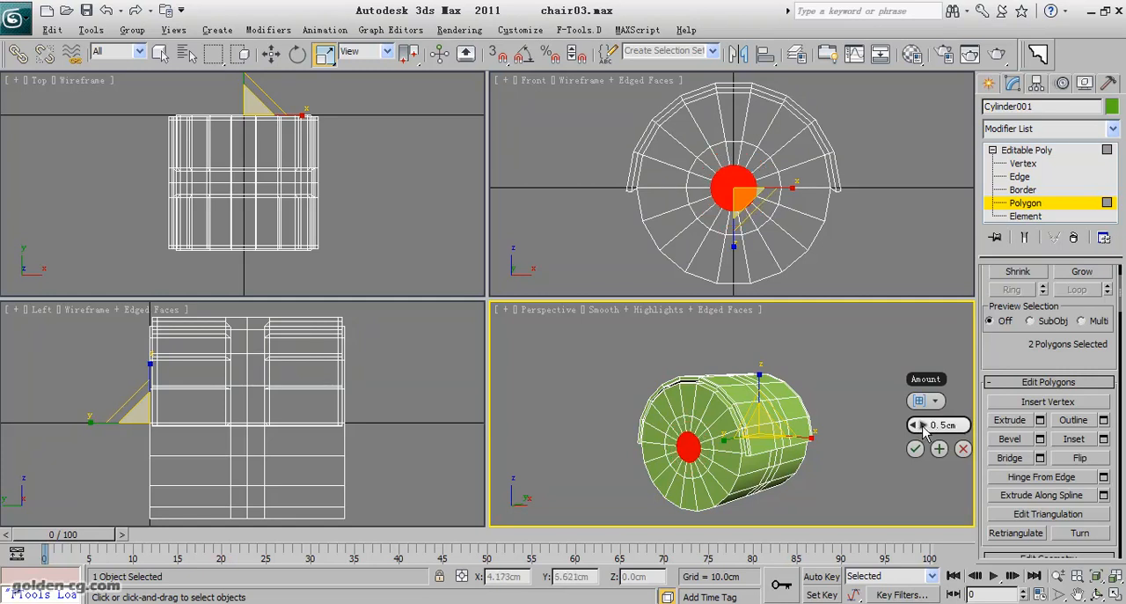
{"action": "type", "text": "0.8"}
{"action": "key", "text": "Return"}
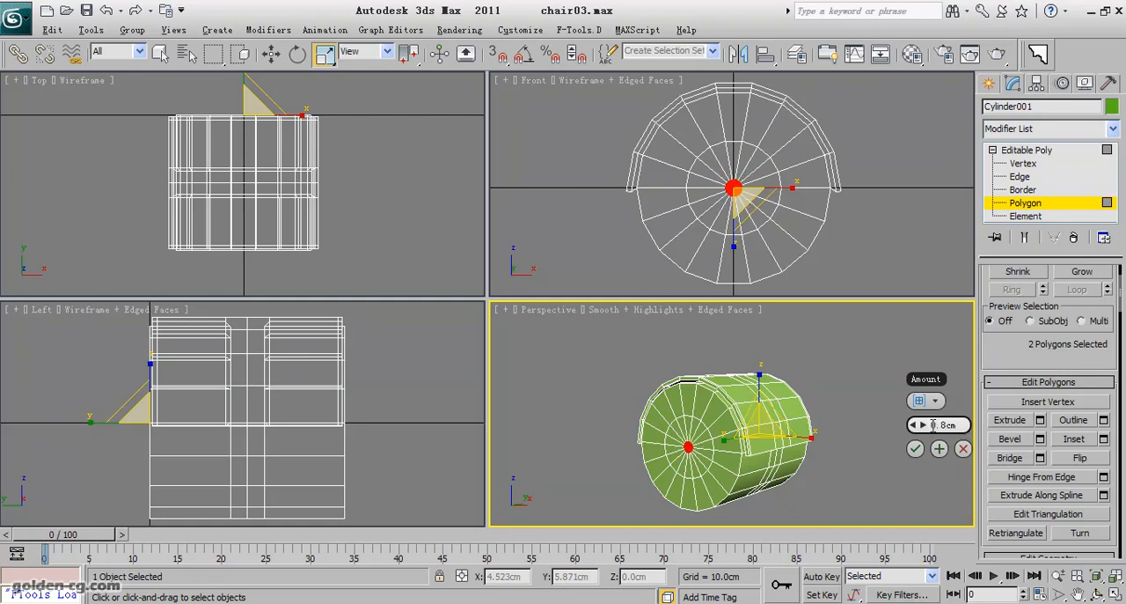
Set the second inset's amount to 0.7 cm and accept it.
{"action": "type", "text": "0.7"}
{"action": "key", "text": "Return"}
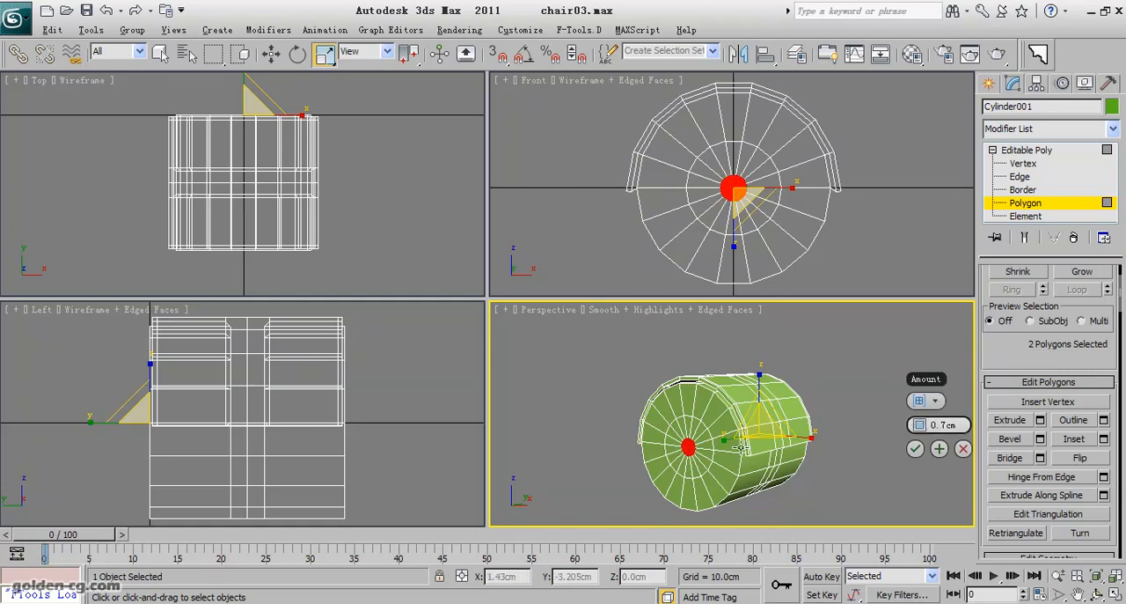
{"action": "left_click", "coordinate": [915, 449]}
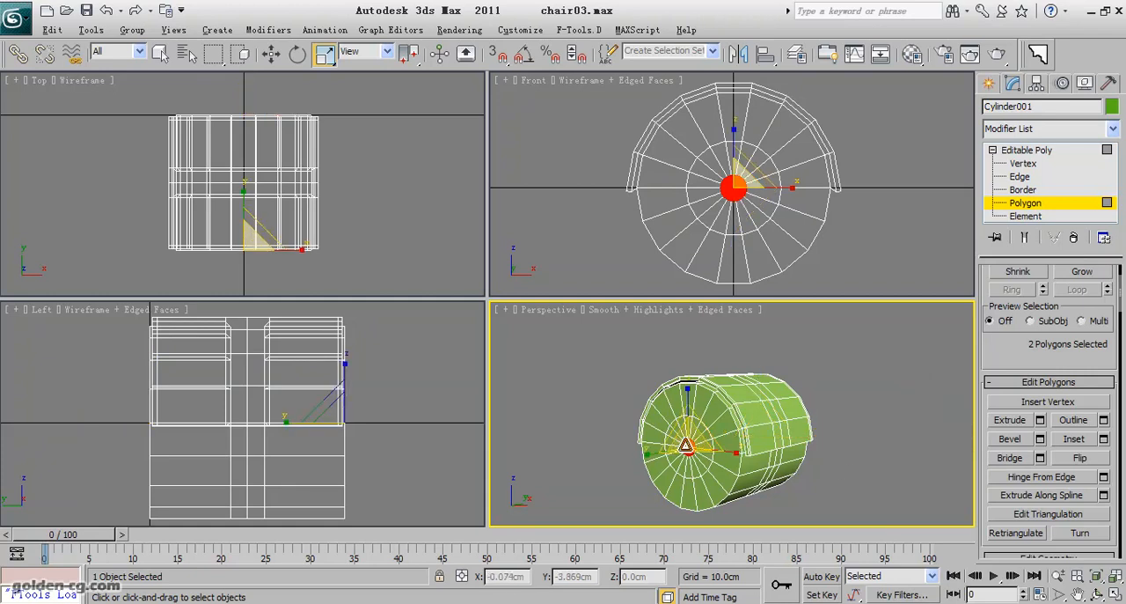
Extrude the small central polygons of both end caps inward with a height of -0.5 cm.
{"action": "scroll", "coordinate": [1045, 350], "scroll_direction": "down", "scroll_amount": 3}
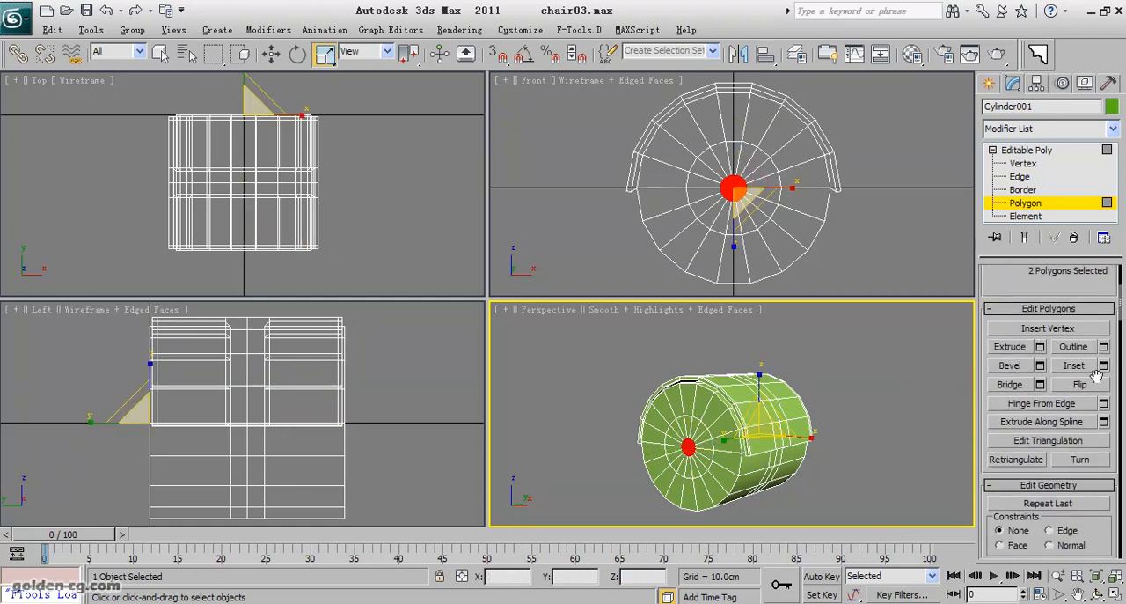
{"action": "left_click", "coordinate": [1041, 346]}
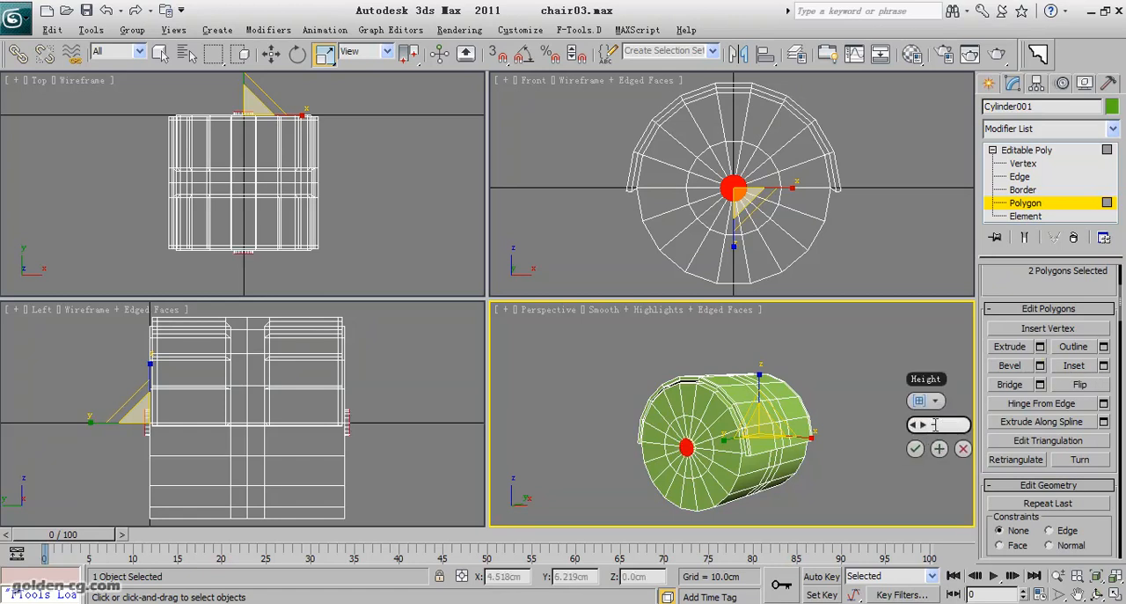
{"action": "left_click", "coordinate": [936, 424]}
{"action": "type", "text": "-0.5"}
{"action": "key", "text": "Return"}
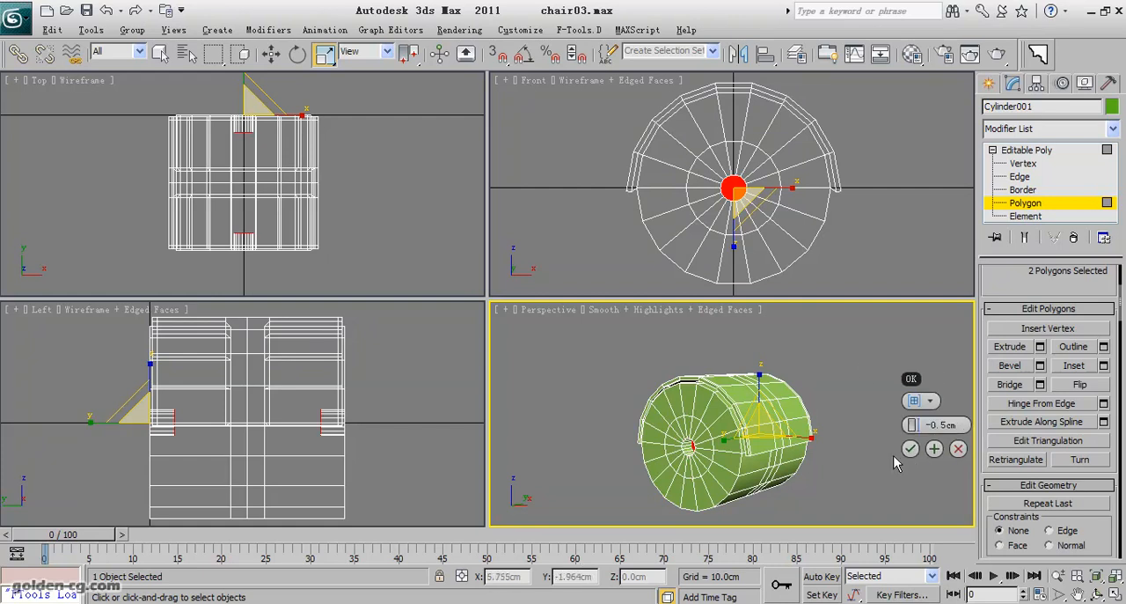
{"action": "left_click", "coordinate": [911, 451]}
Clear the polygon selection and select a single edge on the outer rim of the near end cap at edge level.
{"action": "scroll", "coordinate": [676, 461], "scroll_direction": "up", "scroll_amount": 3}
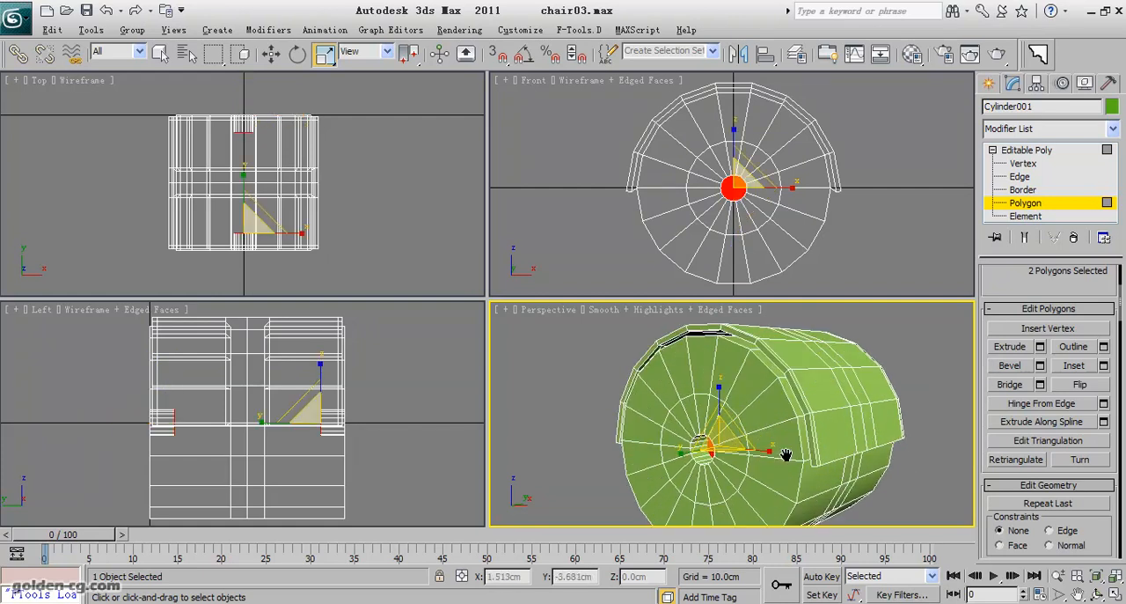
{"action": "key", "text": "ctrl+d"}
{"action": "middle_click_drag", "start_coordinate": [785, 454], "coordinate": [765, 428]}
{"action": "left_click", "coordinate": [765, 431]}
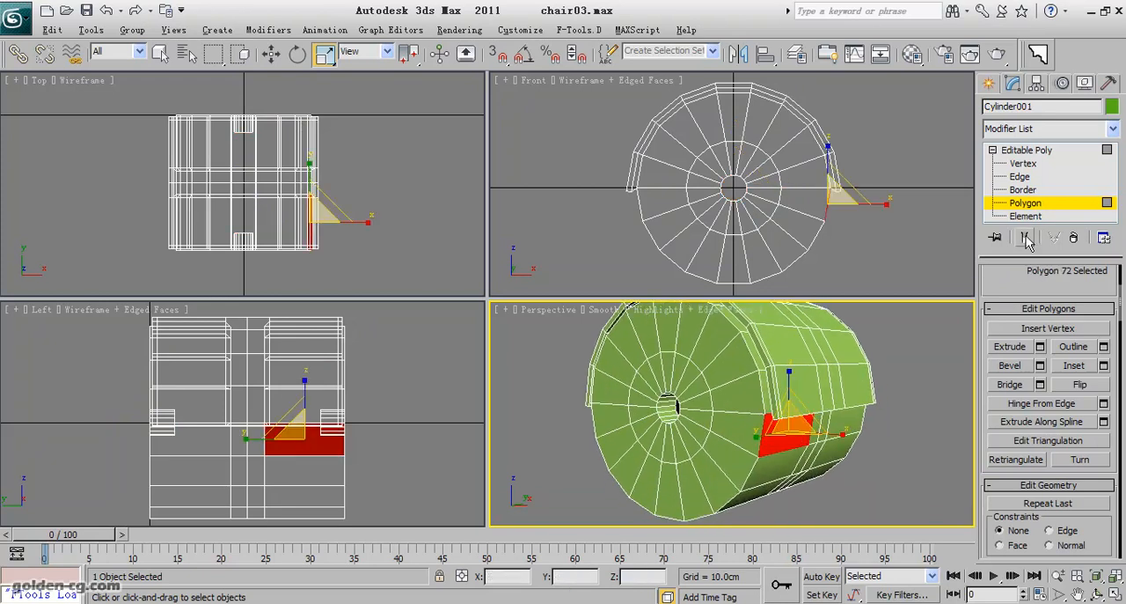
{"action": "left_click", "coordinate": [1020, 176]}
{"action": "left_click", "coordinate": [761, 396]}
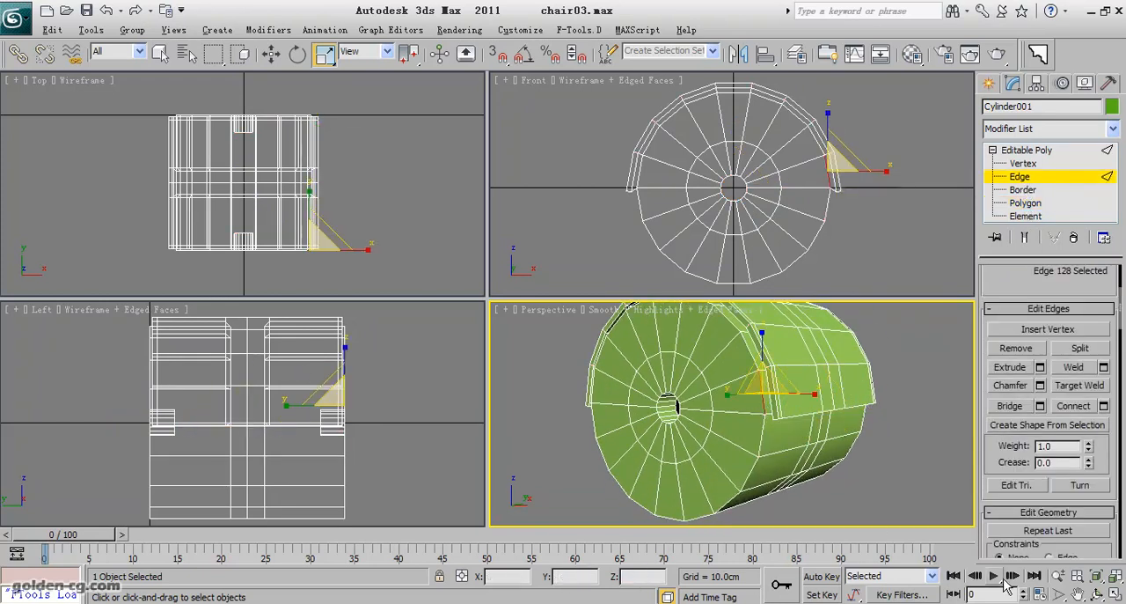
Add a rim edge of the opposite end cap to the selection and expand both to full edge loops.
{"action": "left_click", "coordinate": [1096, 594]}
{"action": "left_click_drag", "start_coordinate": [748, 410], "coordinate": [719, 411]}
{"action": "right_click", "coordinate": [726, 416]}
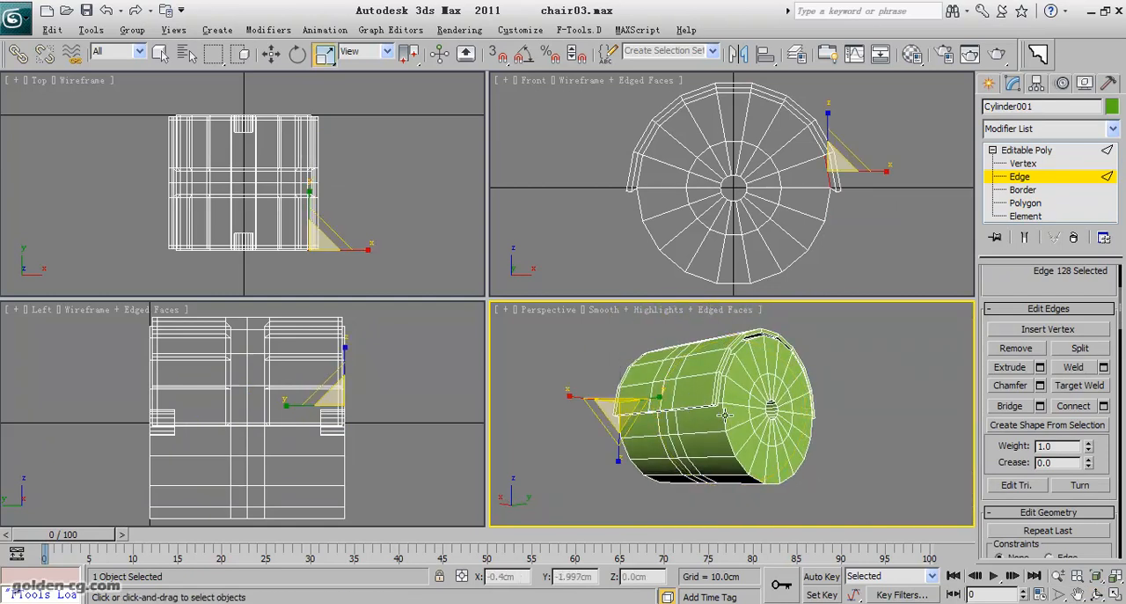
{"action": "left_click", "coordinate": [727, 416], "text": "ctrl"}
{"action": "left_click_drag", "start_coordinate": [1009, 291], "coordinate": [1019, 433]}
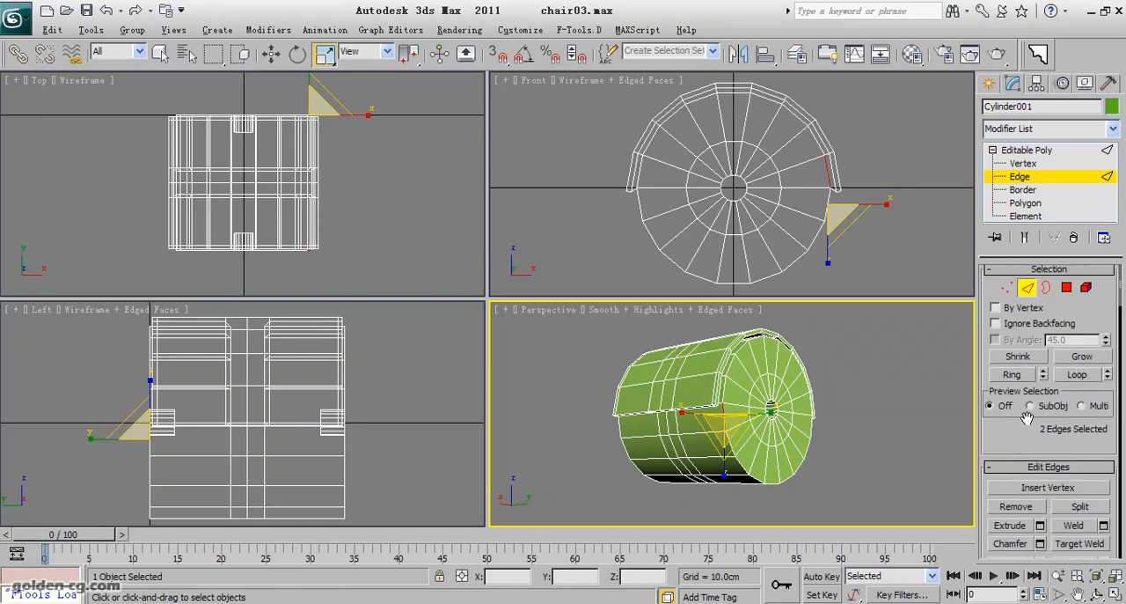
{"action": "left_click", "coordinate": [1075, 374]}
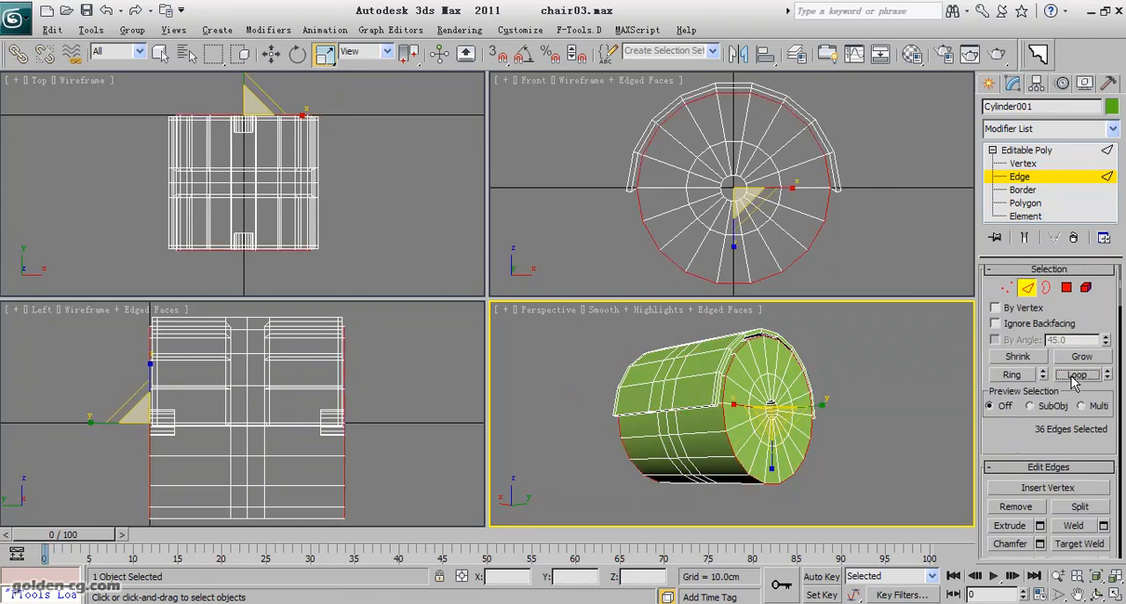
Chamfer the selected rim loops of both end caps with an edge chamfer amount of 0.2 cm.
{"action": "left_click", "coordinate": [1097, 594]}
{"action": "left_click_drag", "start_coordinate": [691, 409], "coordinate": [870, 410]}
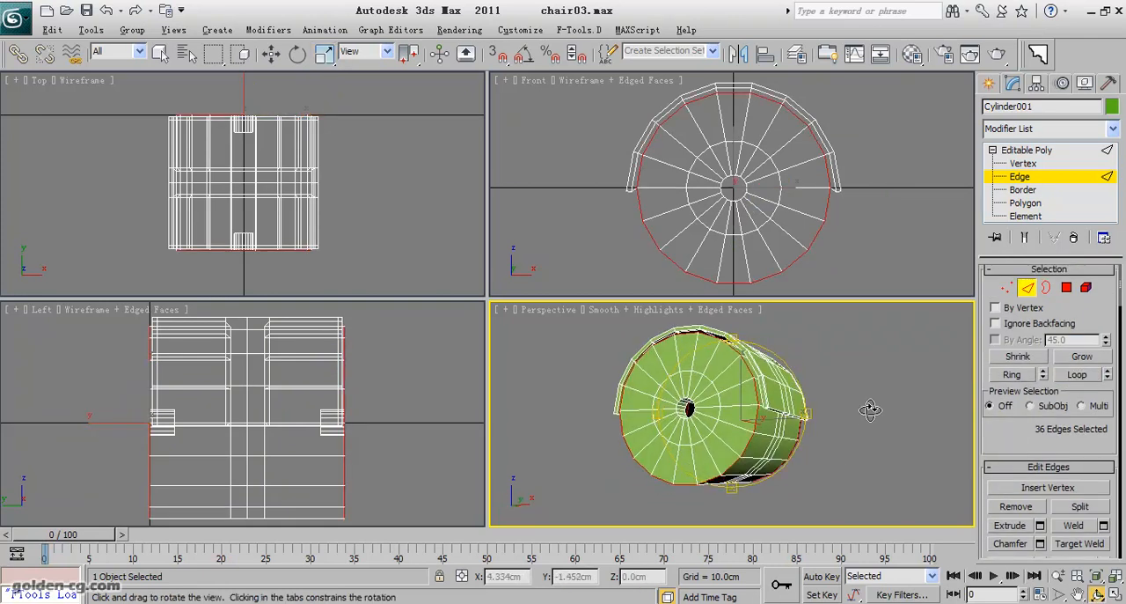
{"action": "left_click_drag", "start_coordinate": [992, 445], "coordinate": [1039, 410]}
{"action": "left_click", "coordinate": [1040, 498]}
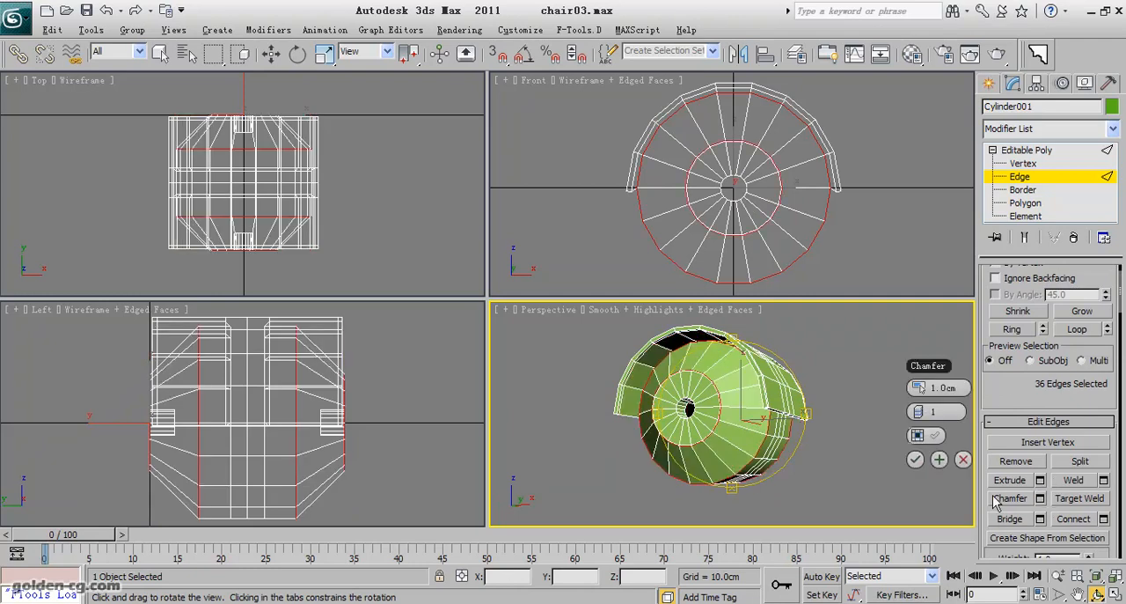
{"action": "left_click_drag", "start_coordinate": [881, 384], "coordinate": [880, 395]}
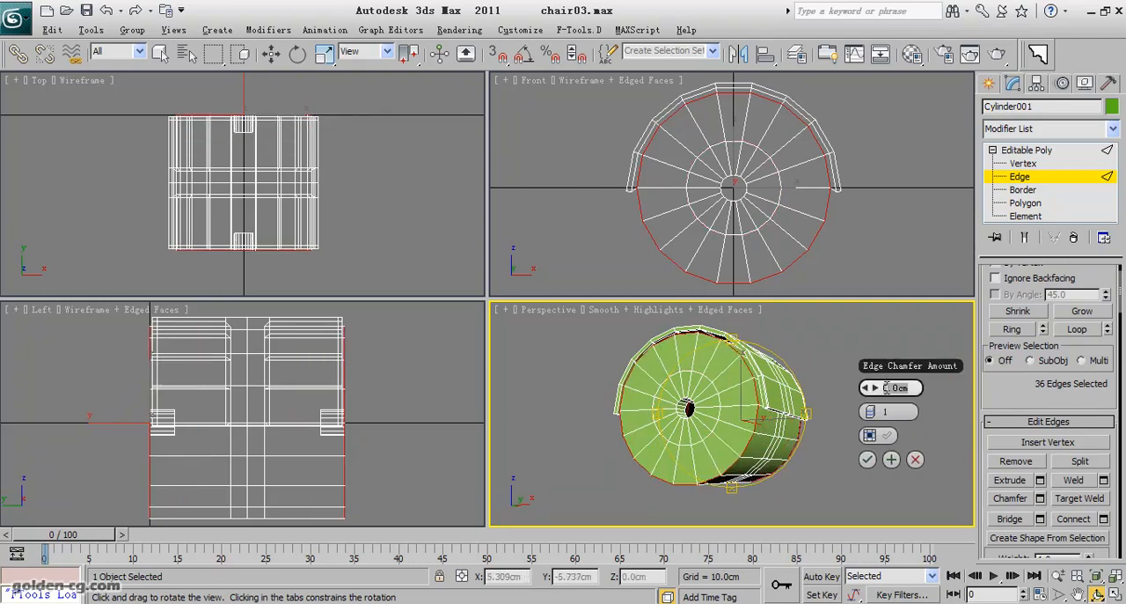
{"action": "type", "text": "2"}
{"action": "key", "text": "Return"}
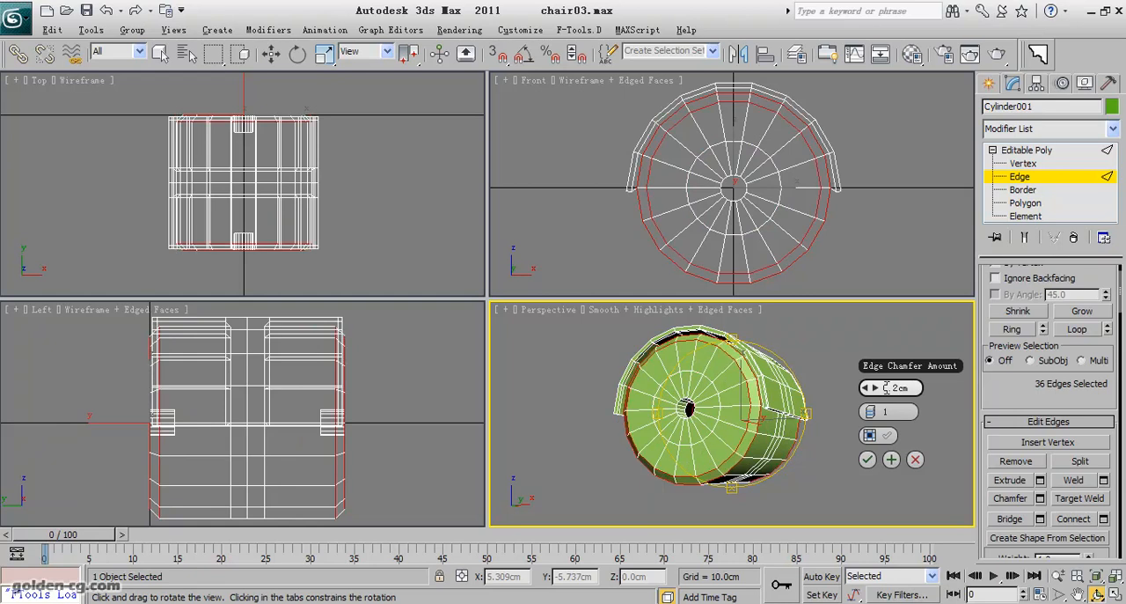
Set the rim chamfer to 2 segments and accept it.
{"action": "left_click", "coordinate": [876, 413]}
{"action": "left_click_drag", "start_coordinate": [755, 417], "coordinate": [670, 372]}
{"action": "left_click_drag", "start_coordinate": [684, 416], "coordinate": [717, 412]}
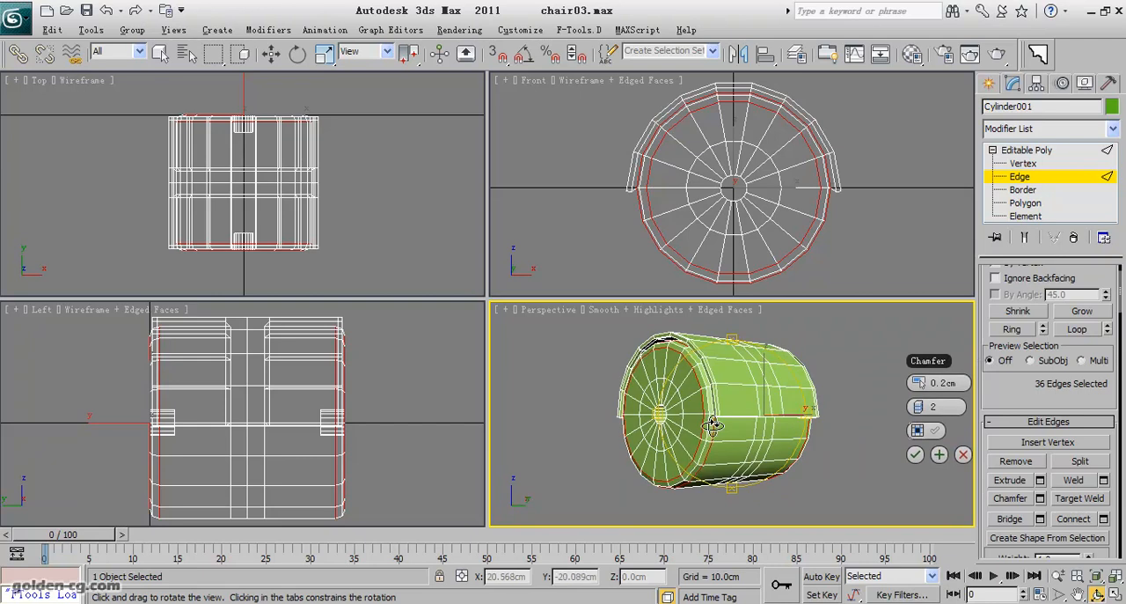
{"action": "left_click", "coordinate": [913, 458]}
{"action": "scroll", "coordinate": [719, 452], "scroll_direction": "up", "scroll_amount": 5}
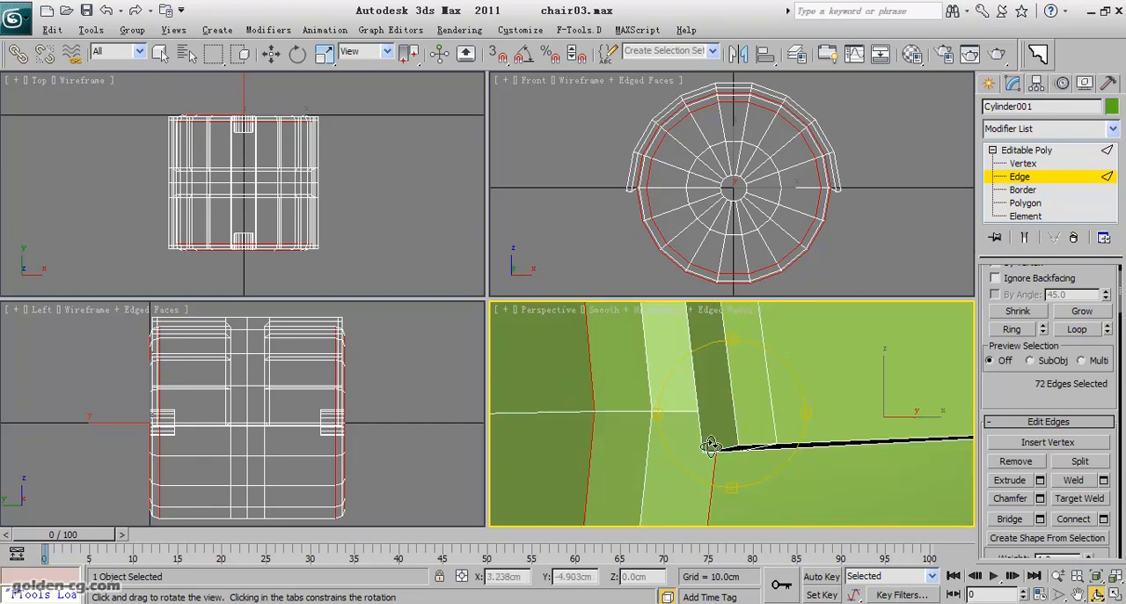
{"action": "scroll", "coordinate": [724, 430], "scroll_direction": "down", "scroll_amount": 5}
{"action": "left_click_drag", "start_coordinate": [713, 430], "coordinate": [748, 430]}
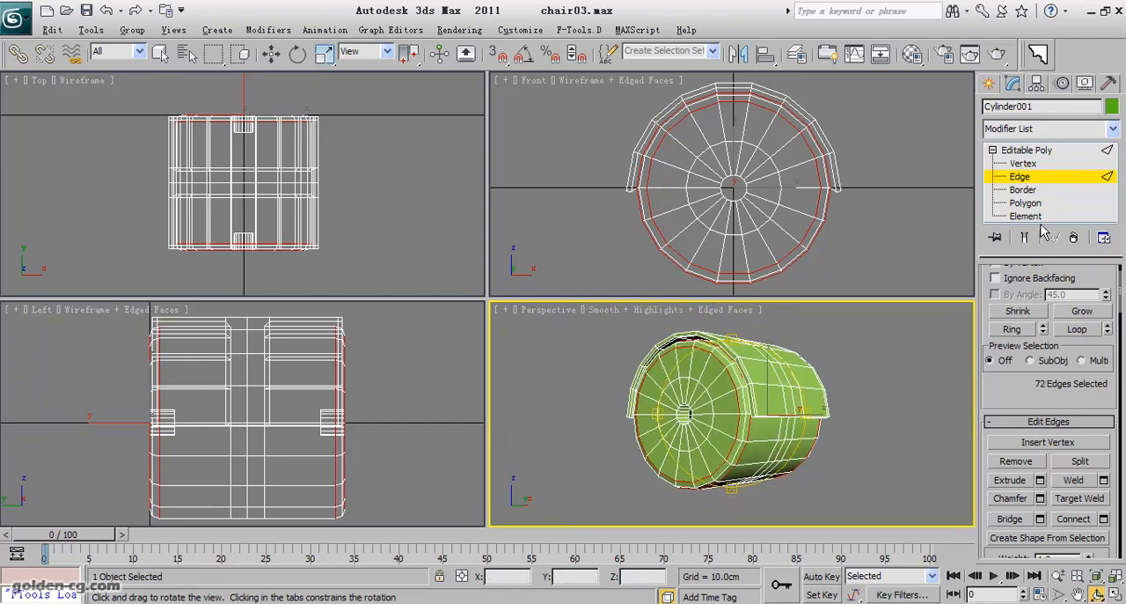
Leave edge level and add a TurboSmooth modifier with 2 iterations and Isoline Display enabled.
{"action": "left_click", "coordinate": [1031, 176]}
{"action": "left_click", "coordinate": [1035, 130]}
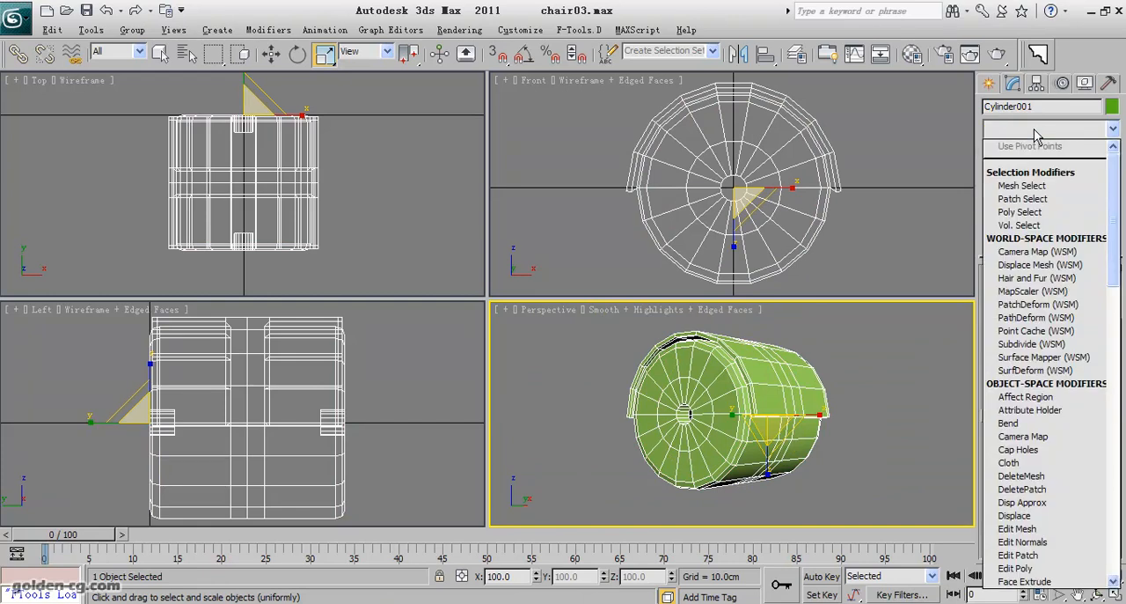
{"action": "key", "text": "t"}
{"action": "left_click", "coordinate": [1056, 371]}
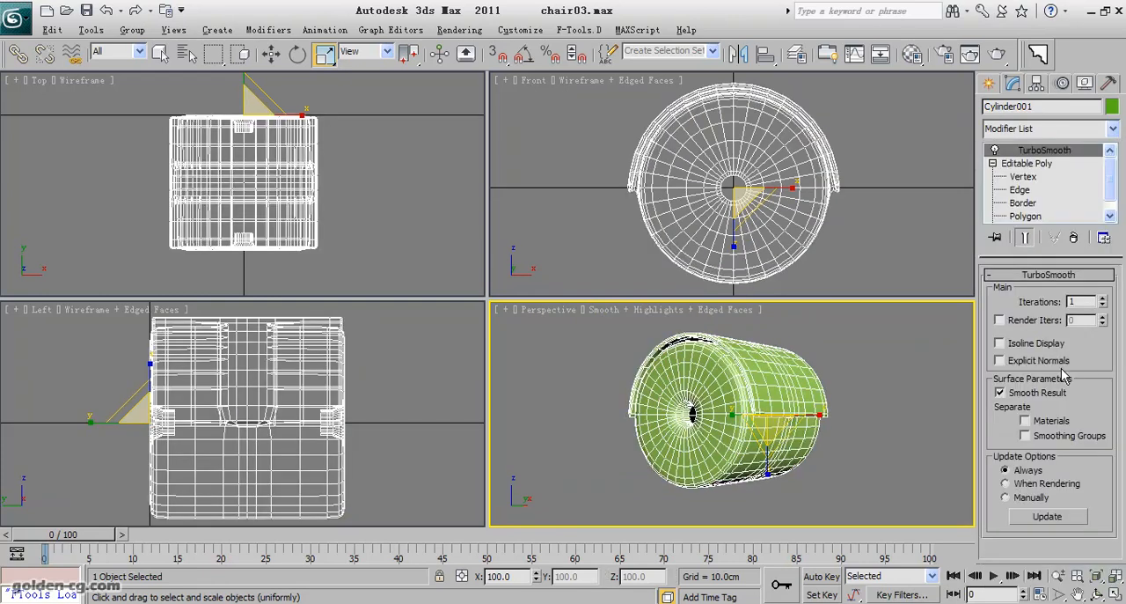
{"action": "left_click", "coordinate": [1101, 299]}
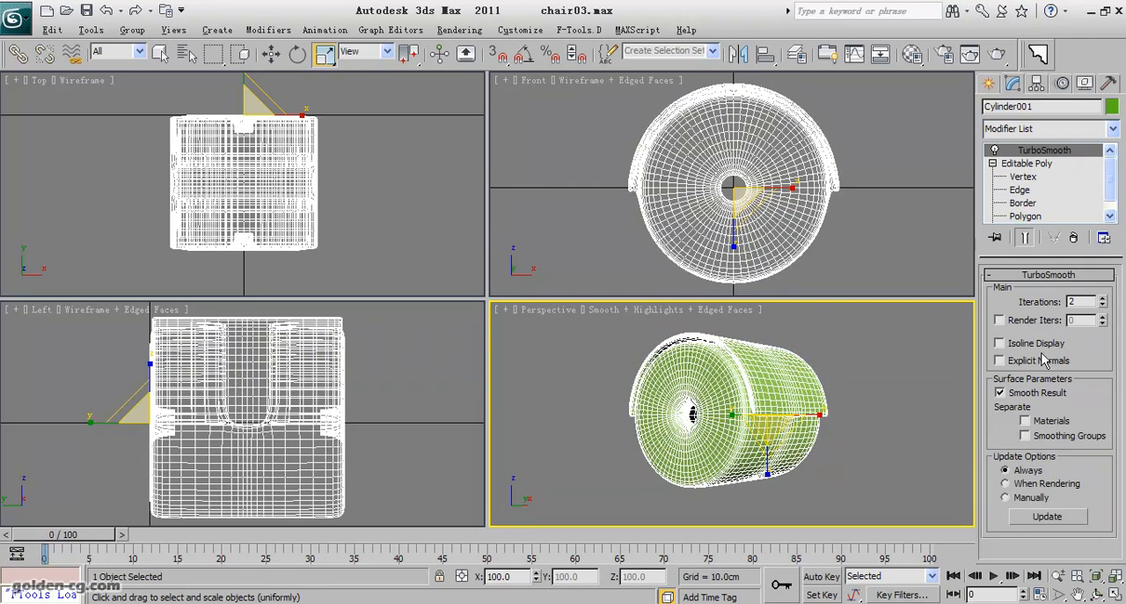
{"action": "left_click", "coordinate": [1000, 343]}
Hide the edged faces and examine the smoothed cylinder from several sides.
{"action": "key", "text": "F4"}
{"action": "middle_click_drag", "start_coordinate": [805, 424], "coordinate": [812, 411]}
{"action": "left_click", "coordinate": [1095, 594]}
{"action": "left_click_drag", "start_coordinate": [787, 431], "coordinate": [665, 353]}
{"action": "left_click_drag", "start_coordinate": [790, 415], "coordinate": [702, 477]}
{"action": "left_click_drag", "start_coordinate": [695, 402], "coordinate": [716, 424]}
{"action": "scroll", "coordinate": [702, 406], "scroll_direction": "down", "scroll_amount": 5}
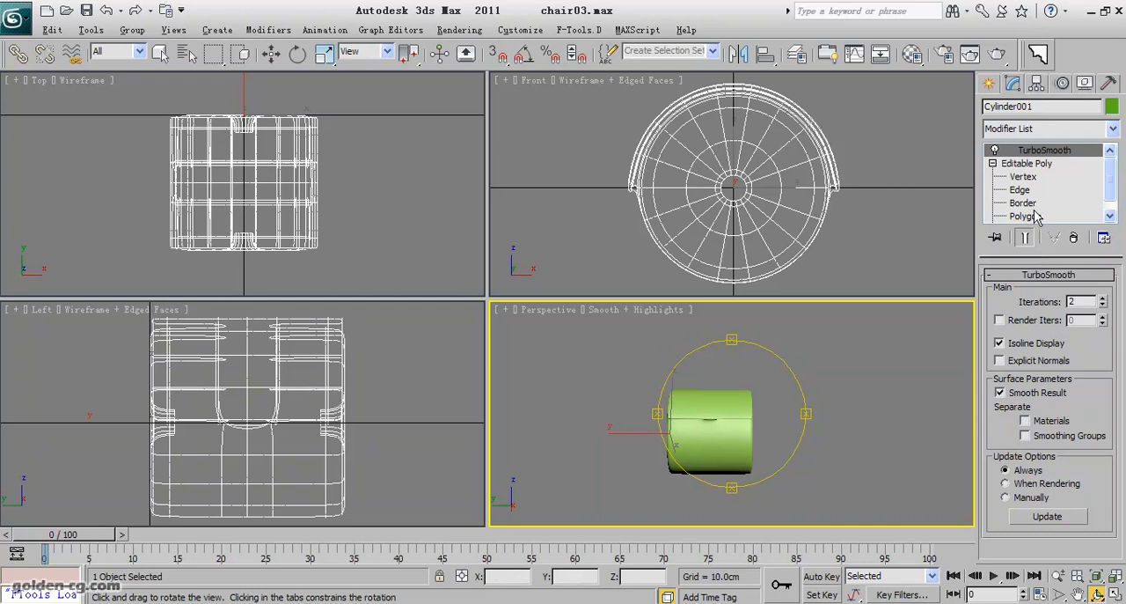
Select four polygons of the narrow central strip just below the raised half band at polygon level.
{"action": "left_click", "coordinate": [1026, 216]}
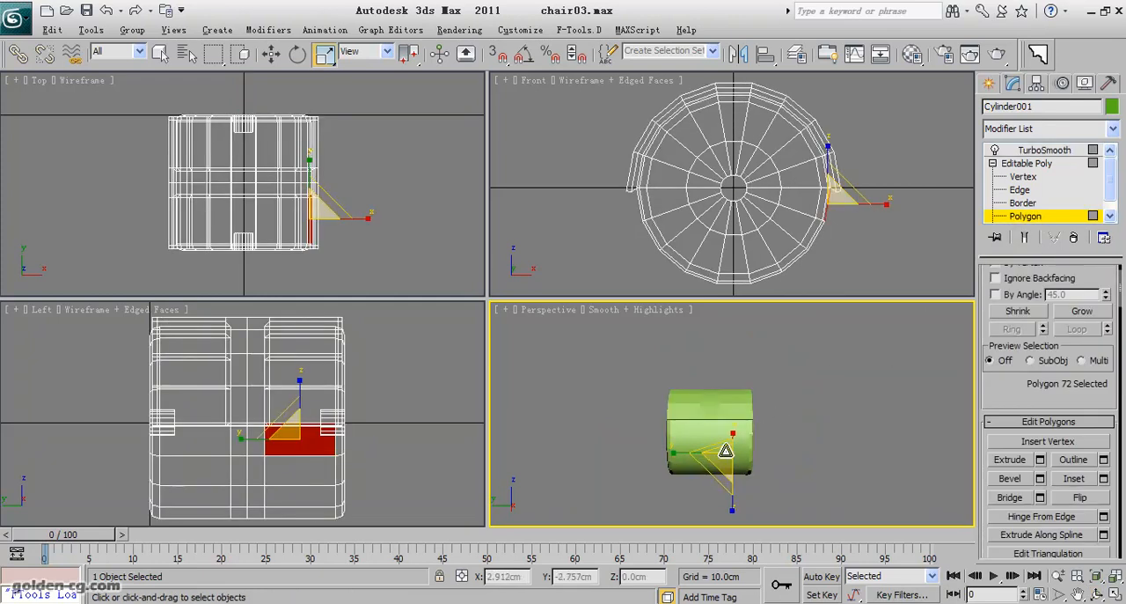
{"action": "scroll", "coordinate": [727, 435], "scroll_direction": "up", "scroll_amount": 4}
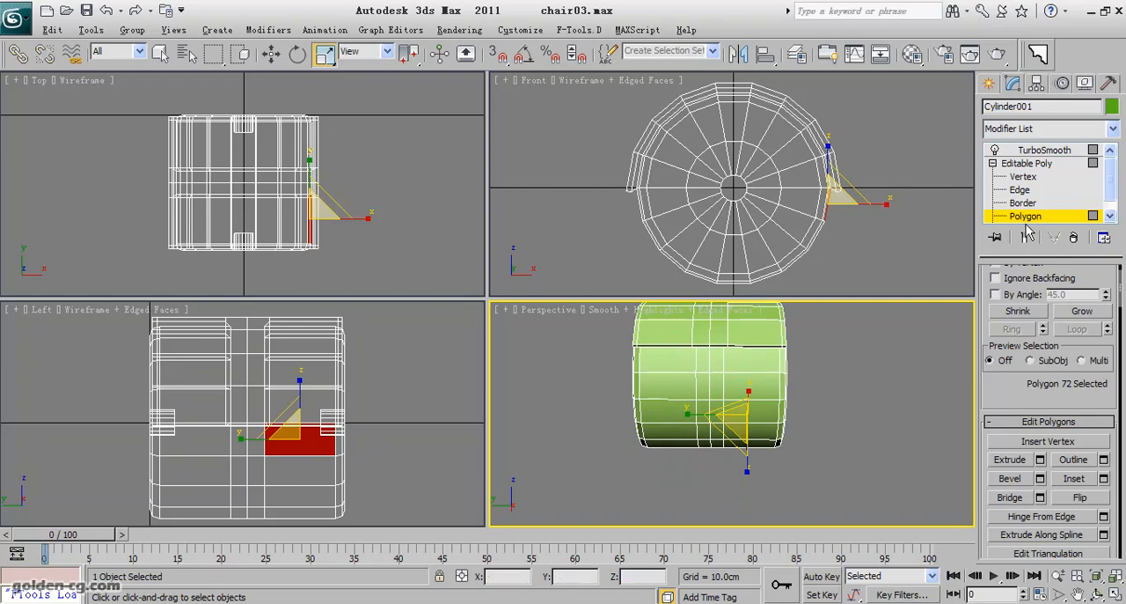
{"action": "left_click", "coordinate": [719, 364]}
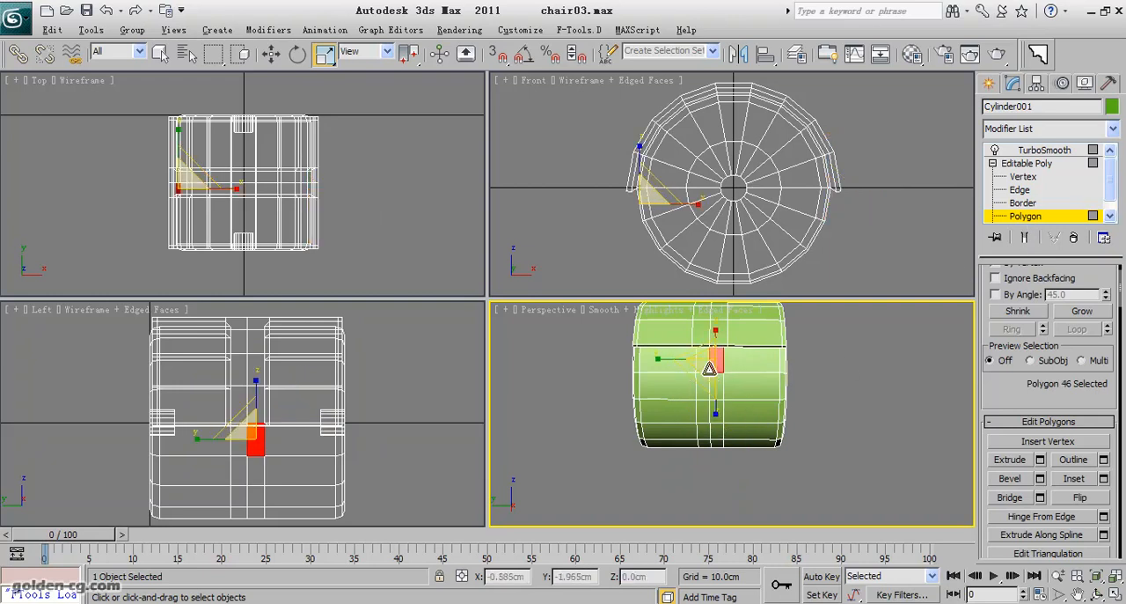
{"action": "left_click", "coordinate": [703, 364], "text": "ctrl"}
{"action": "left_click", "coordinate": [704, 382], "text": "ctrl"}
{"action": "left_click", "coordinate": [714, 381], "text": "ctrl"}
{"action": "middle_click_drag", "start_coordinate": [747, 396], "coordinate": [757, 380]}
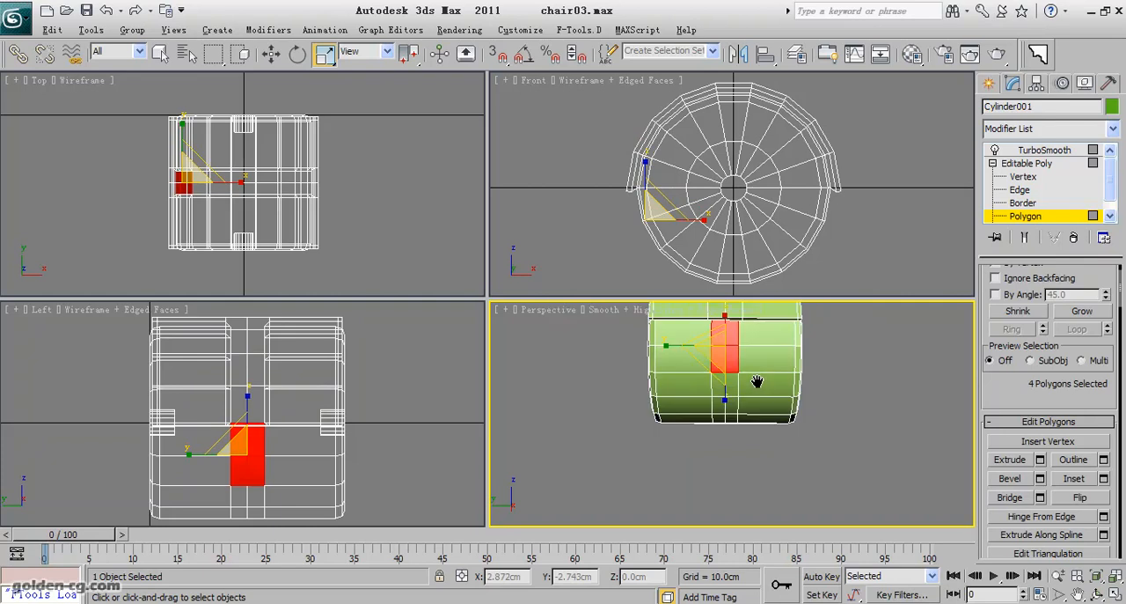
Try to select the central strip through an edge ring around the cylinder in the maximized perspective view.
{"action": "left_click", "coordinate": [1021, 190]}
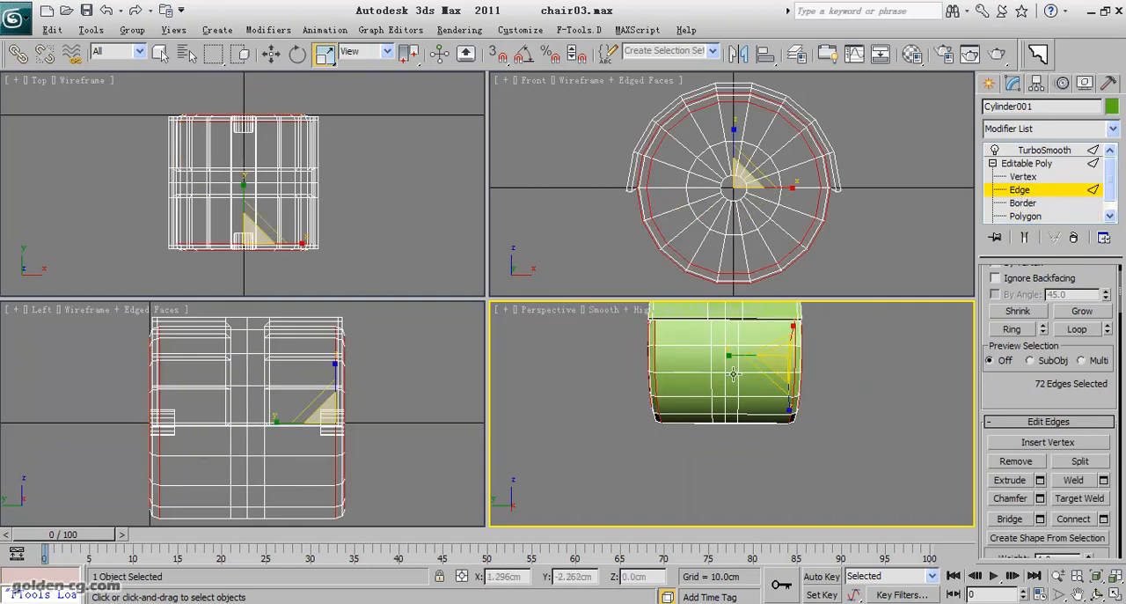
{"action": "left_click", "coordinate": [730, 376]}
{"action": "left_click", "coordinate": [726, 383], "text": "ctrl"}
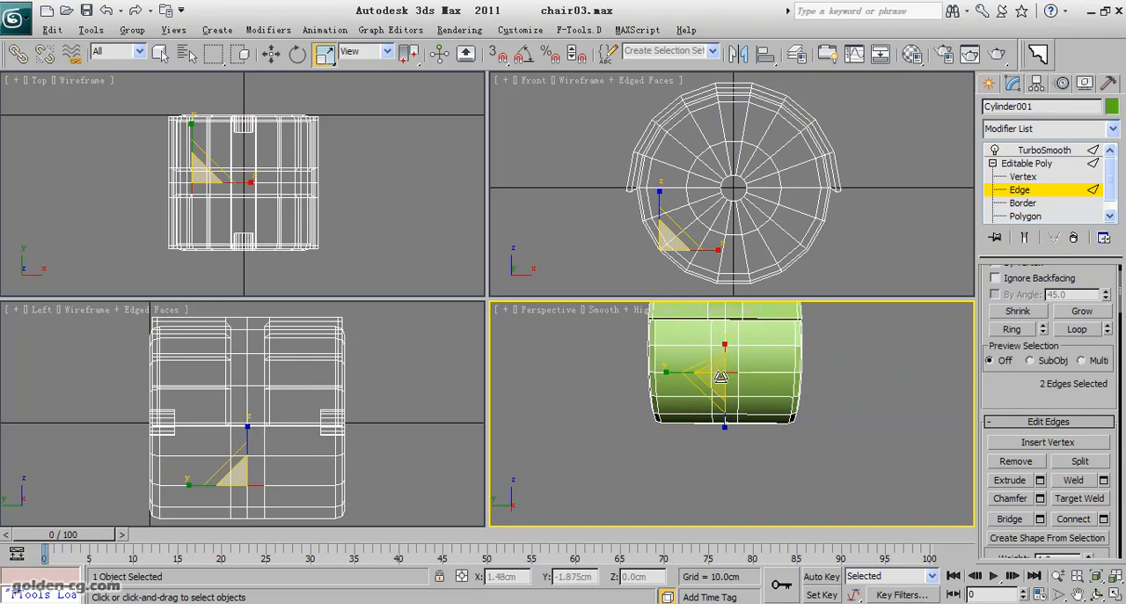
{"action": "key", "text": "alt+w"}
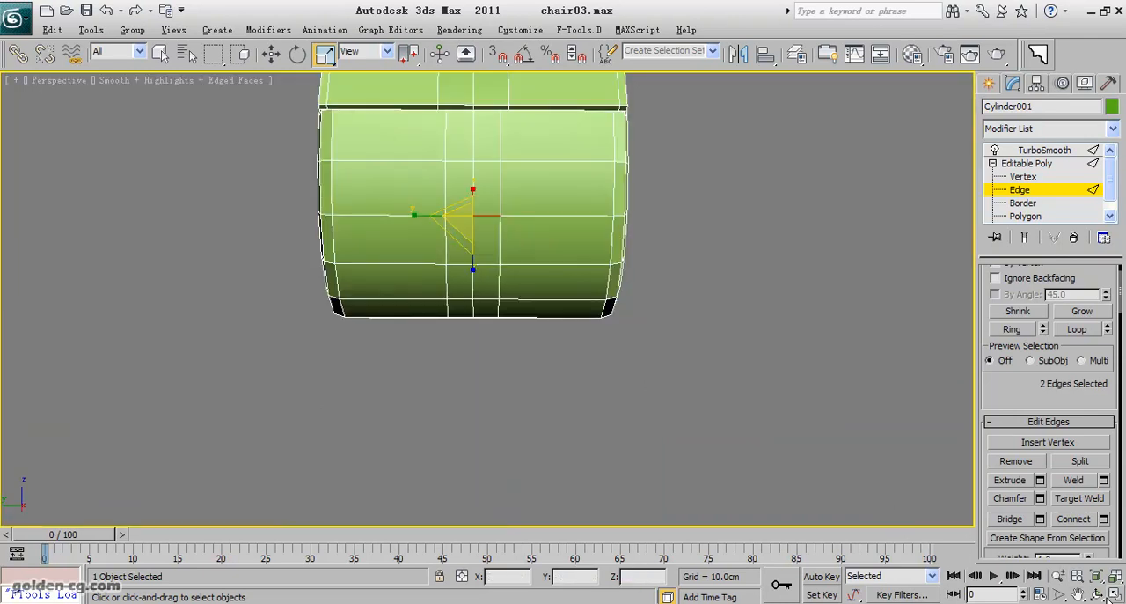
{"action": "left_click", "coordinate": [1011, 328]}
{"action": "key", "text": "z"}
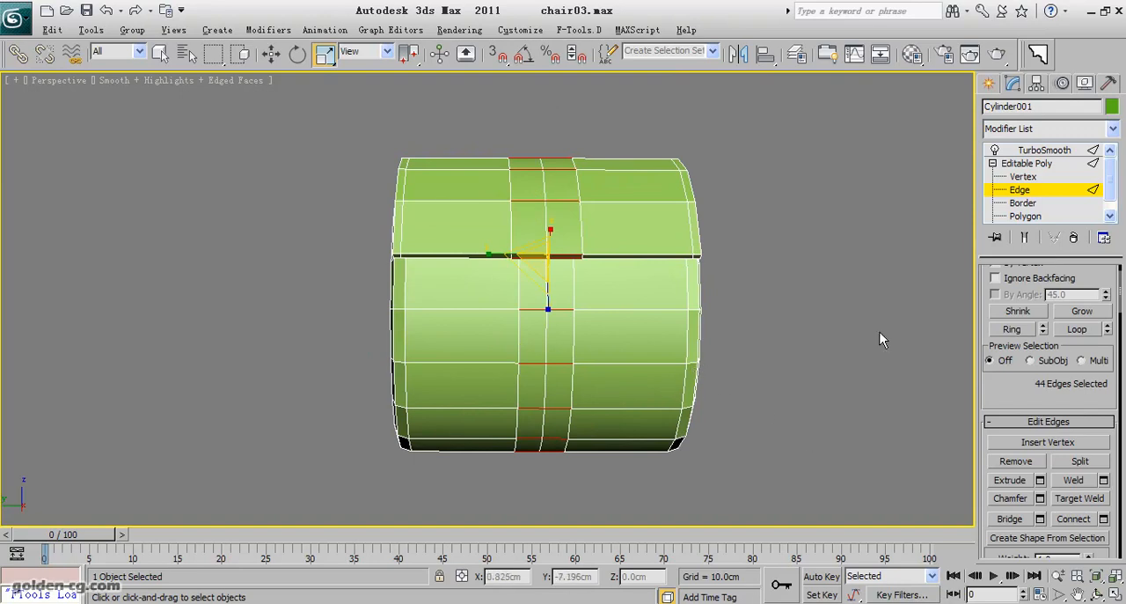
Clear the polygon selection and select the four rows of central strip polygons below the raised half band.
{"action": "left_click", "coordinate": [1034, 216]}
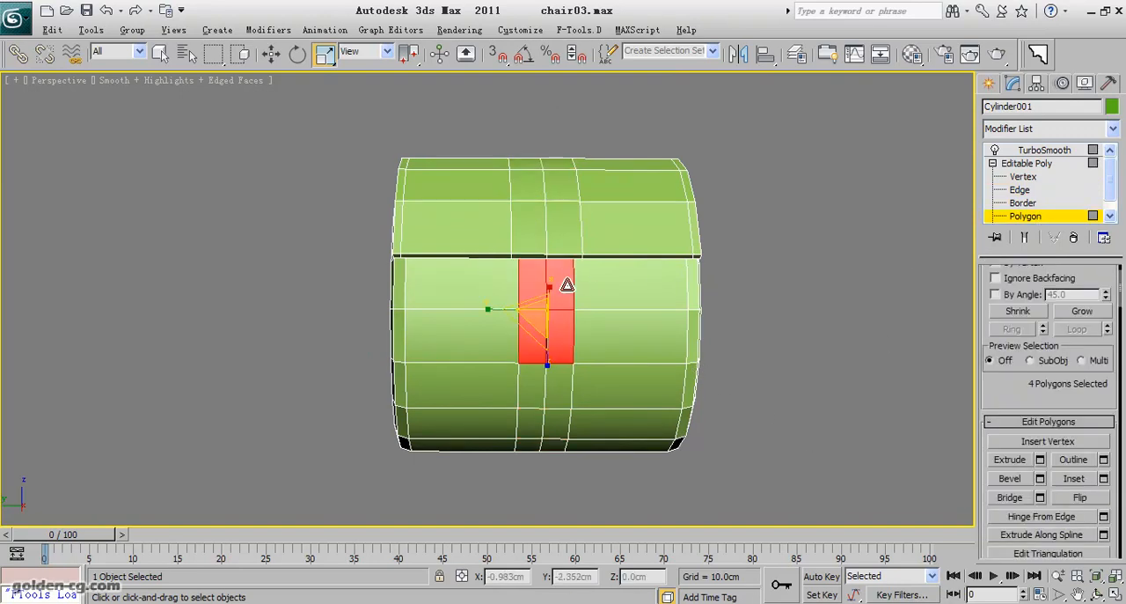
{"action": "left_click", "coordinate": [806, 300]}
{"action": "left_click", "coordinate": [566, 289]}
{"action": "left_click", "coordinate": [530, 290], "text": "ctrl"}
{"action": "left_click", "coordinate": [528, 328], "text": "ctrl"}
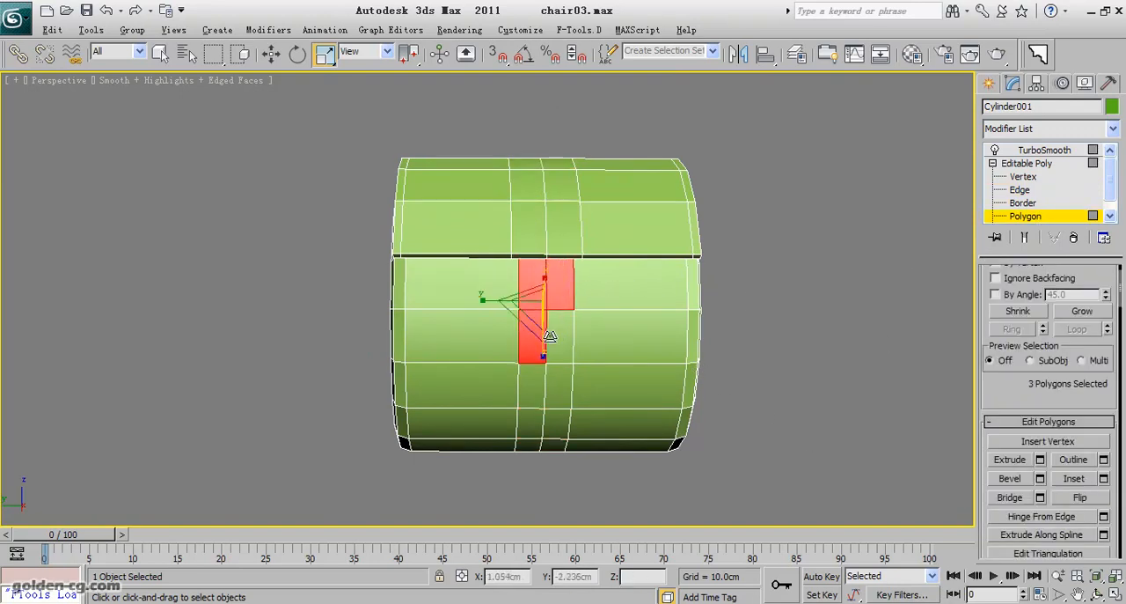
{"action": "left_click", "coordinate": [559, 336], "text": "ctrl"}
{"action": "left_click", "coordinate": [556, 402], "text": "ctrl"}
{"action": "left_click", "coordinate": [533, 400], "text": "ctrl"}
{"action": "left_click", "coordinate": [533, 428], "text": "ctrl"}
{"action": "left_click", "coordinate": [552, 429], "text": "ctrl"}
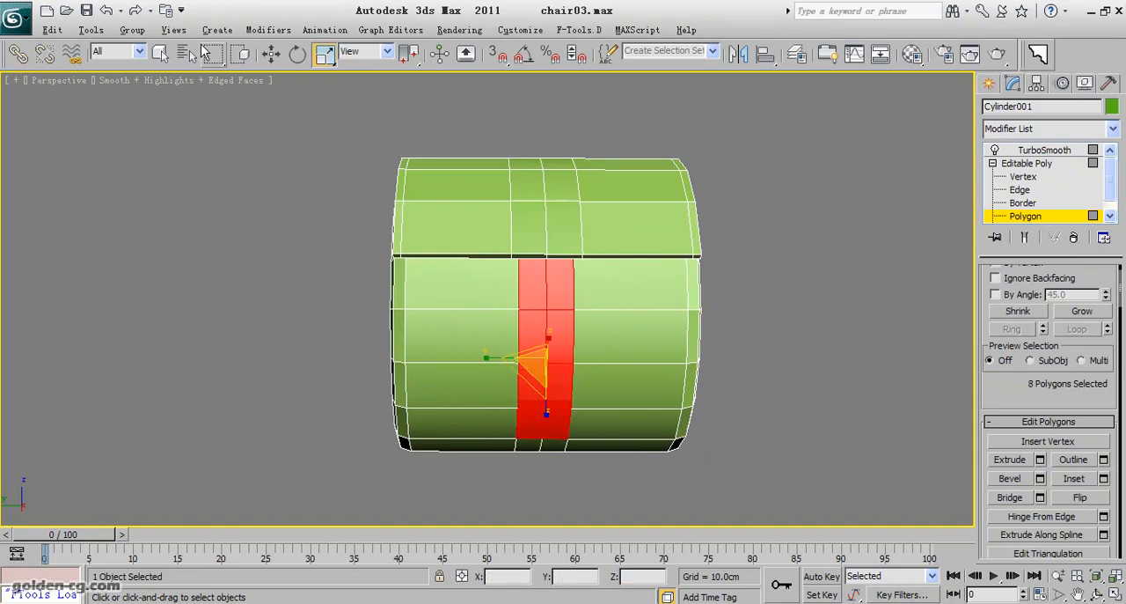
Extend the selection with the next three rows of central strip polygons around the cylinder's underside.
{"action": "left_click", "coordinate": [164, 53]}
{"action": "left_click", "coordinate": [1097, 594]}
{"action": "left_click_drag", "start_coordinate": [562, 384], "coordinate": [532, 269]}
{"action": "left_click_drag", "start_coordinate": [525, 368], "coordinate": [518, 288]}
{"action": "right_click", "coordinate": [518, 287]}
{"action": "left_click", "coordinate": [516, 290], "text": "ctrl"}
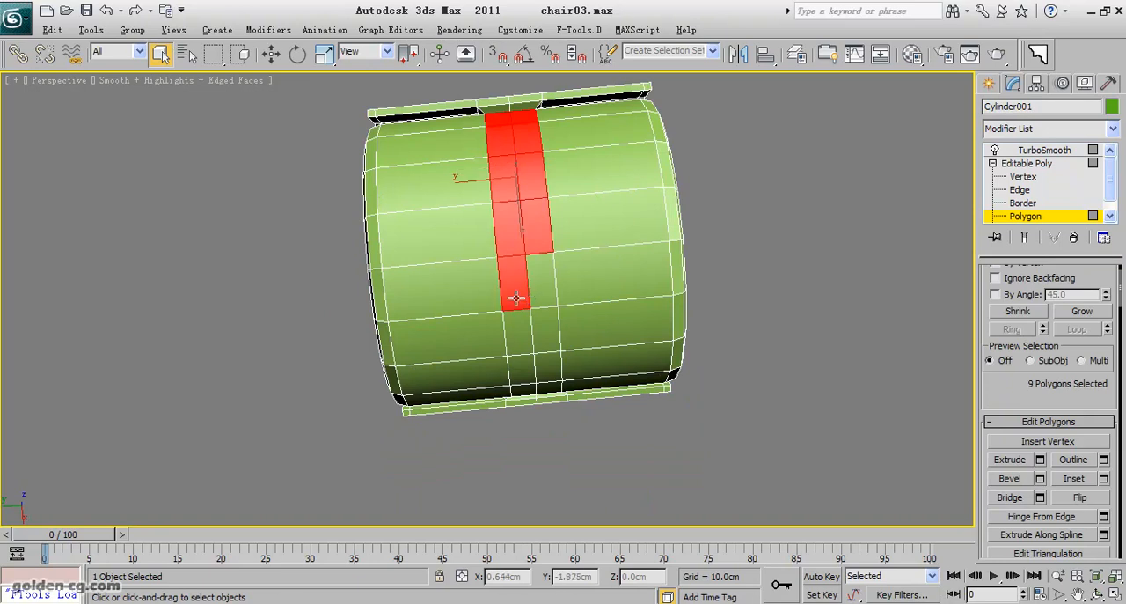
{"action": "left_click", "coordinate": [535, 292], "text": "ctrl"}
{"action": "left_click", "coordinate": [522, 327], "text": "ctrl"}
{"action": "left_click", "coordinate": [539, 322], "text": "ctrl"}
{"action": "left_click", "coordinate": [544, 358], "text": "ctrl"}
{"action": "left_click", "coordinate": [521, 370], "text": "ctrl"}
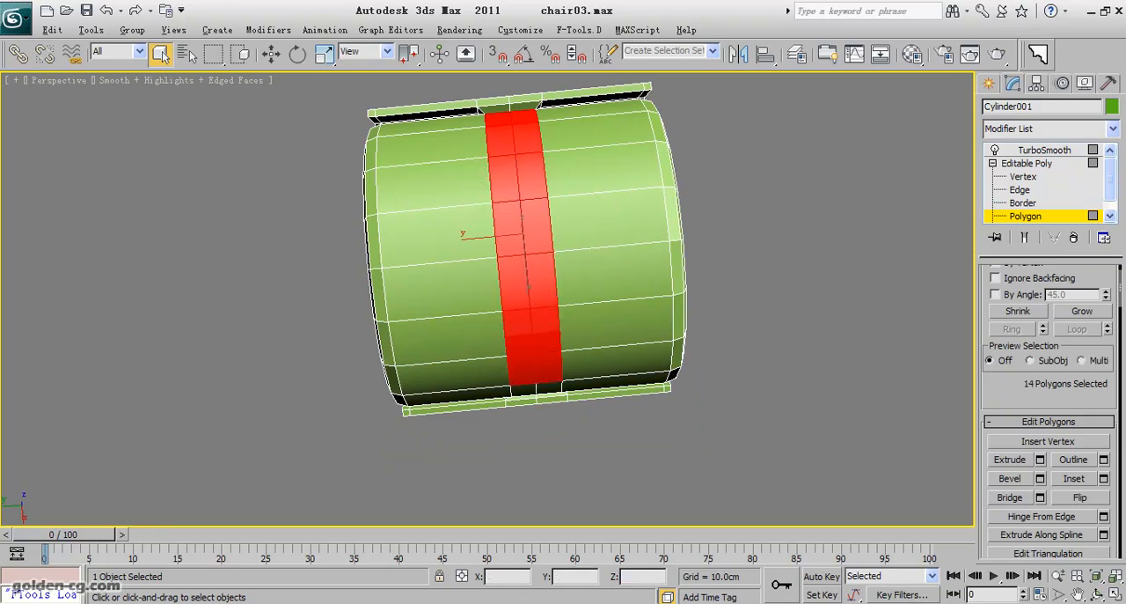
Add the last two rows of central strip polygons up to the raised band's opposite edge.
{"action": "left_click", "coordinate": [1097, 593]}
{"action": "left_click_drag", "start_coordinate": [533, 352], "coordinate": [543, 330]}
{"action": "left_click", "coordinate": [597, 341], "text": "ctrl"}
{"action": "left_click", "coordinate": [627, 339], "text": "ctrl"}
{"action": "left_click", "coordinate": [631, 394], "text": "ctrl"}
{"action": "left_click", "coordinate": [612, 398], "text": "ctrl"}
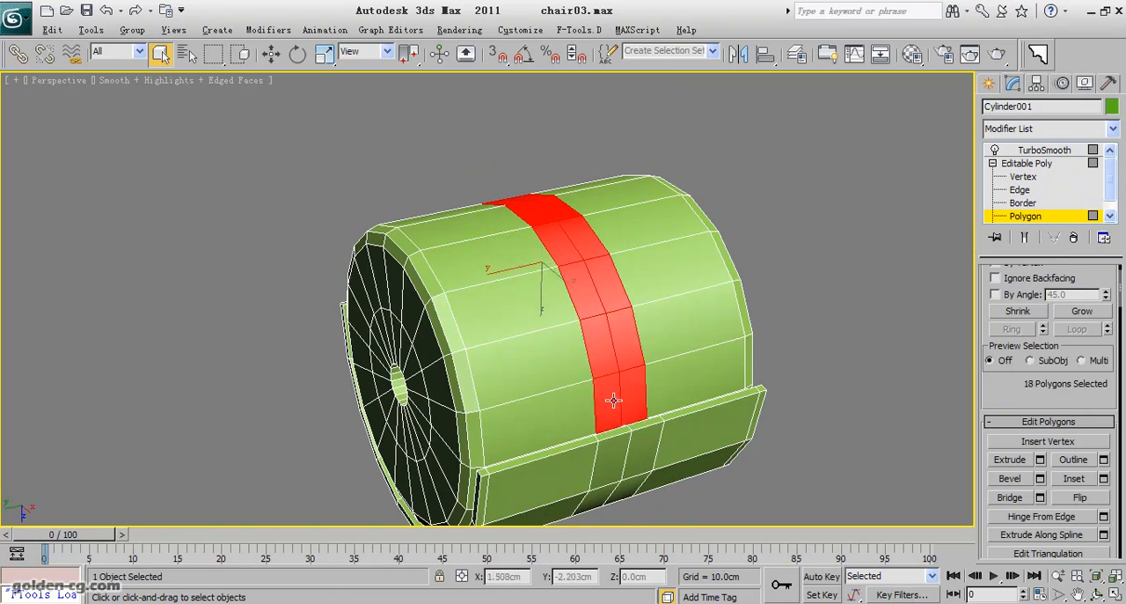
Start extruding the selected central strip polygons with the extrusion type set to Local Normal.
{"action": "left_click", "coordinate": [1097, 594]}
{"action": "left_click_drag", "start_coordinate": [535, 281], "coordinate": [586, 284]}
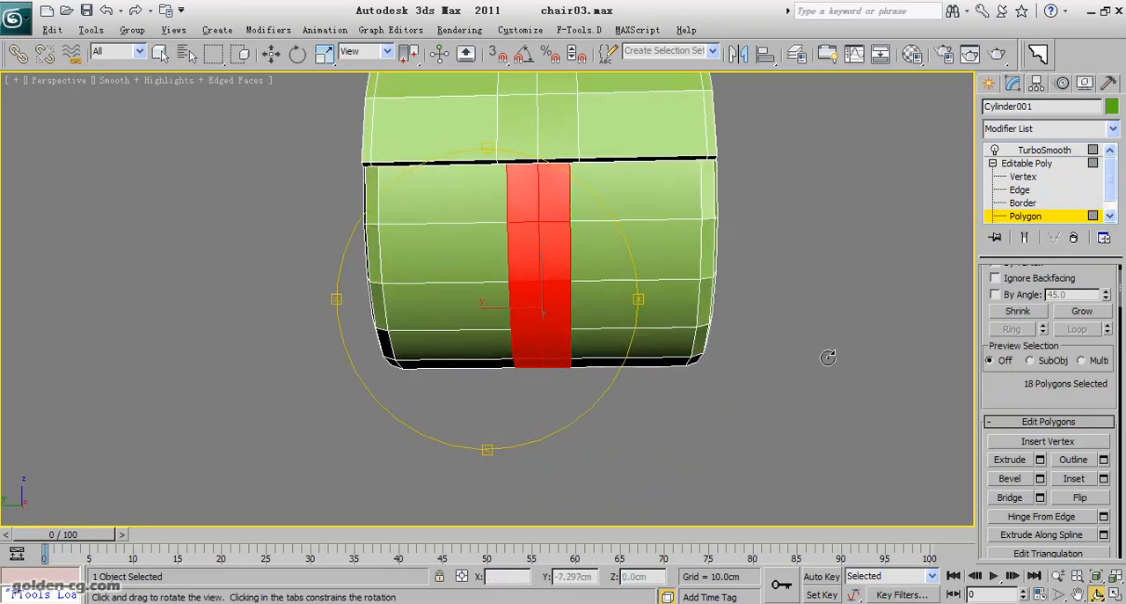
{"action": "scroll", "coordinate": [1011, 401], "scroll_direction": "down", "scroll_amount": 3}
{"action": "left_click", "coordinate": [1040, 388]}
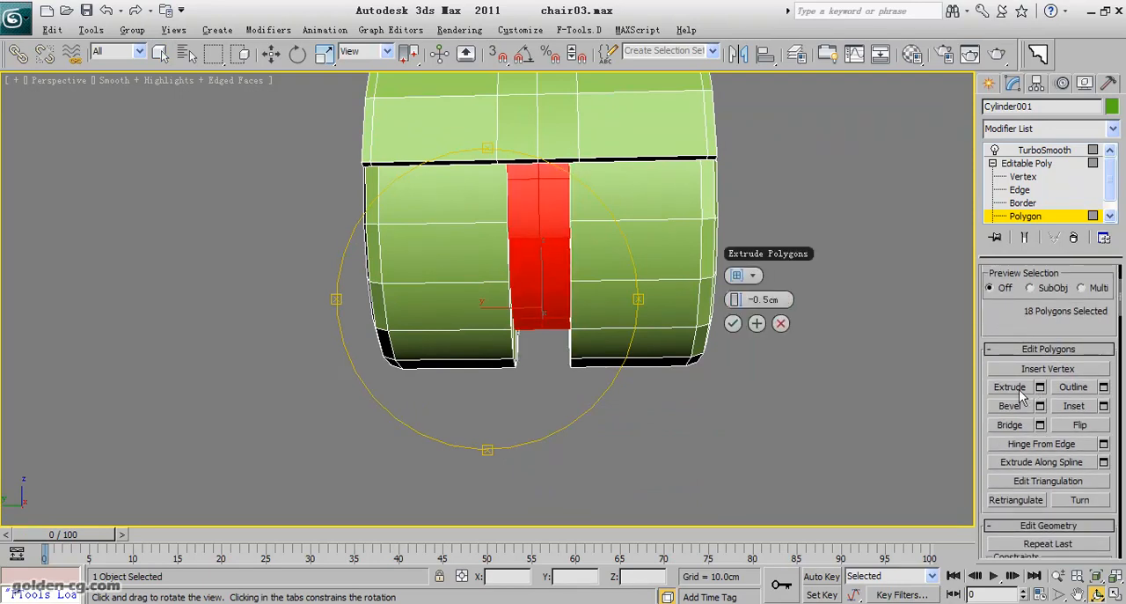
{"action": "left_click_drag", "start_coordinate": [546, 349], "coordinate": [389, 262]}
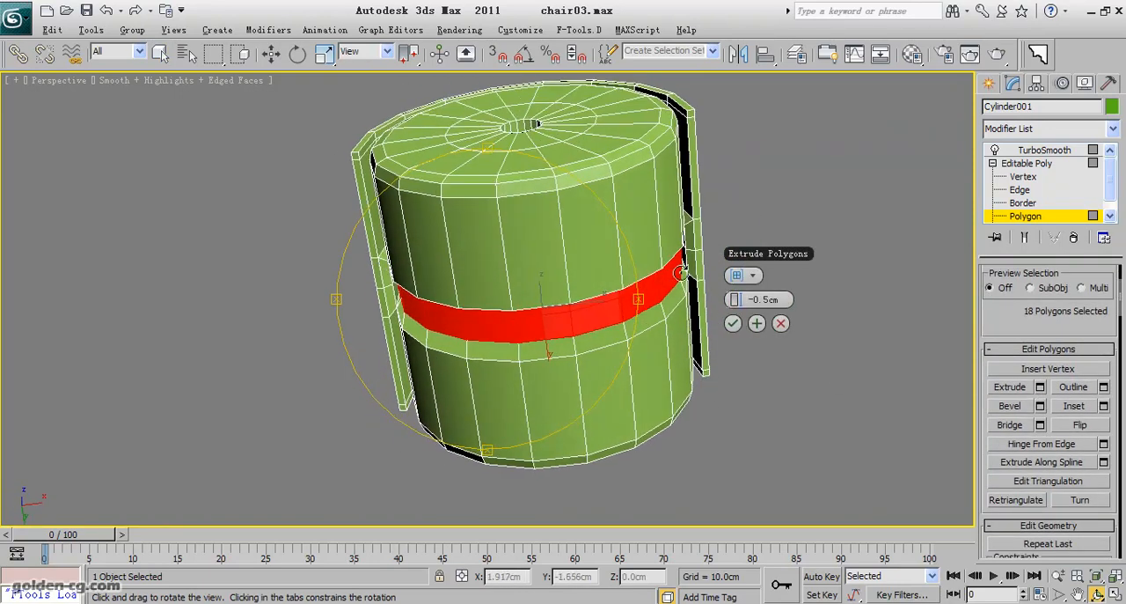
{"action": "left_click", "coordinate": [750, 276]}
Set the strip's extrusion height to -0.05 cm and apply it while continuing with another extrusion.
{"action": "left_click", "coordinate": [792, 302]}
{"action": "mouse_move", "coordinate": [536, 301]}
{"action": "left_mouse_down"}
{"action": "mouse_move", "coordinate": [515, 266]}
{"action": "mouse_move", "coordinate": [521, 299]}
{"action": "left_mouse_up"}
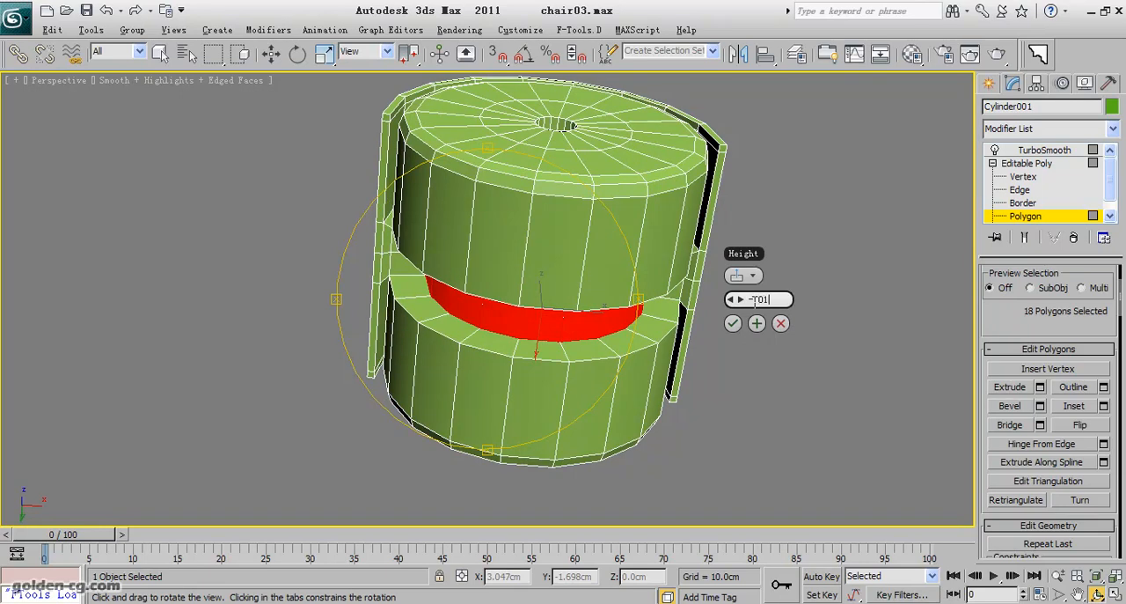
{"action": "key", "text": "Return"}
{"action": "left_click_drag", "start_coordinate": [490, 252], "coordinate": [510, 267]}
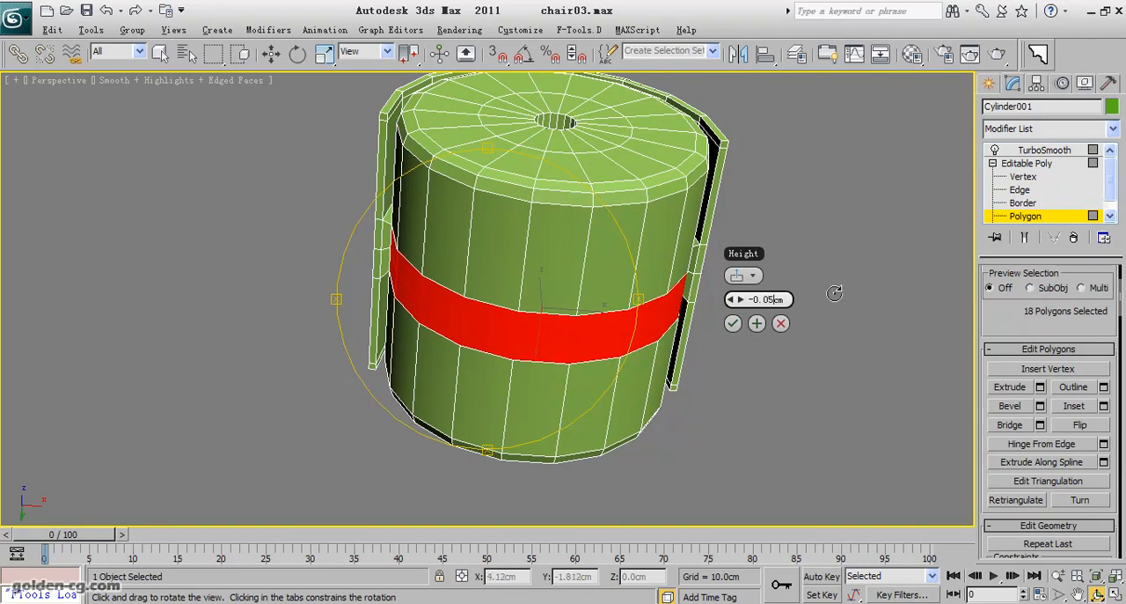
{"action": "key", "text": "Return"}
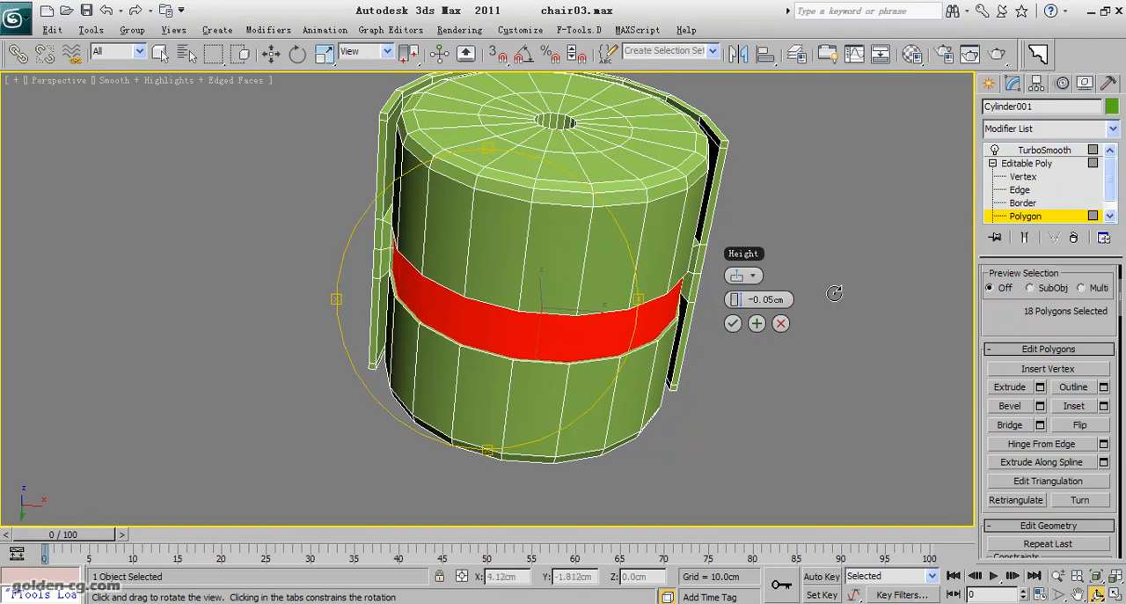
{"action": "left_click", "coordinate": [757, 323]}
Extrude the strip deeper inward by about -1.43 cm and apply it while continuing with another extrusion.
{"action": "left_click_drag", "start_coordinate": [737, 298], "coordinate": [699, 345]}
{"action": "left_click_drag", "start_coordinate": [735, 297], "coordinate": [735, 297]}
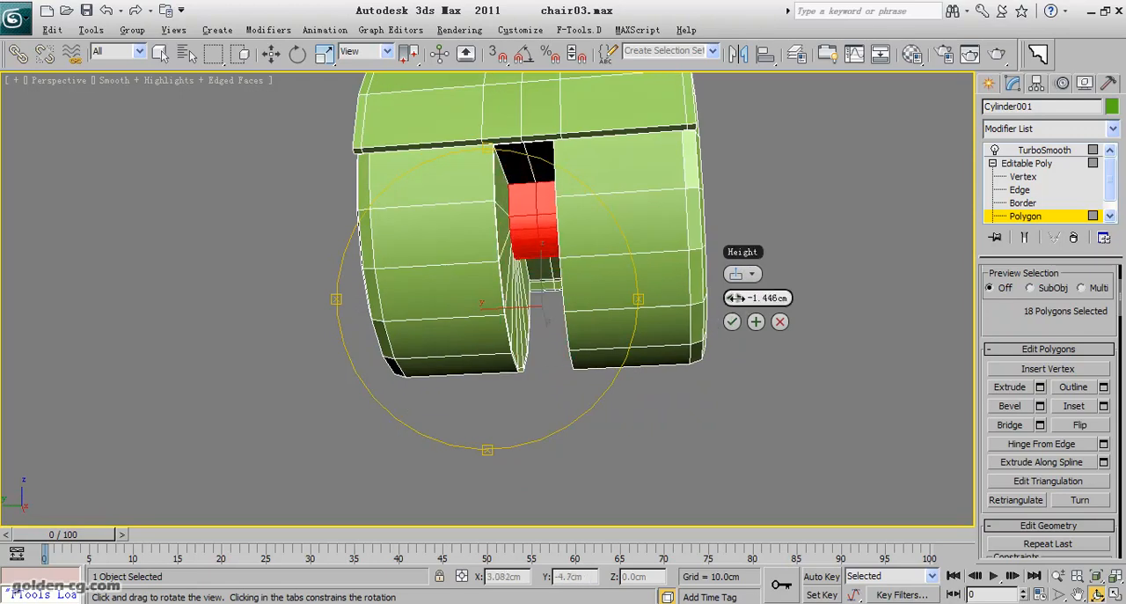
{"action": "left_click", "coordinate": [754, 322]}
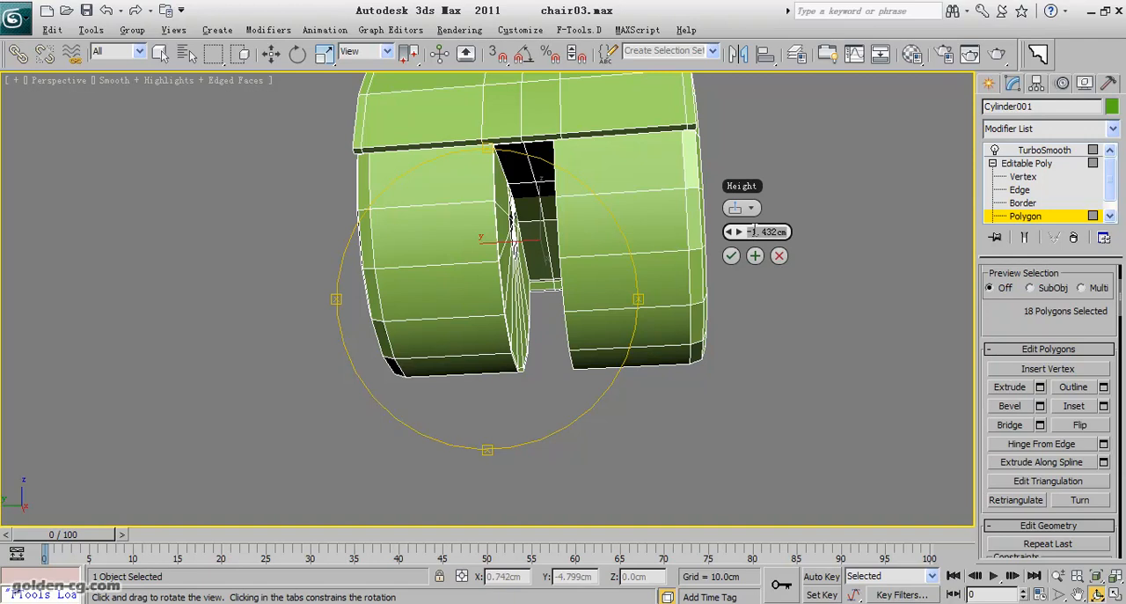
Set the final strip extrusion's height to -0.05 cm and accept it.
{"action": "type", "text": "-0.05"}
{"action": "key", "text": "Return"}
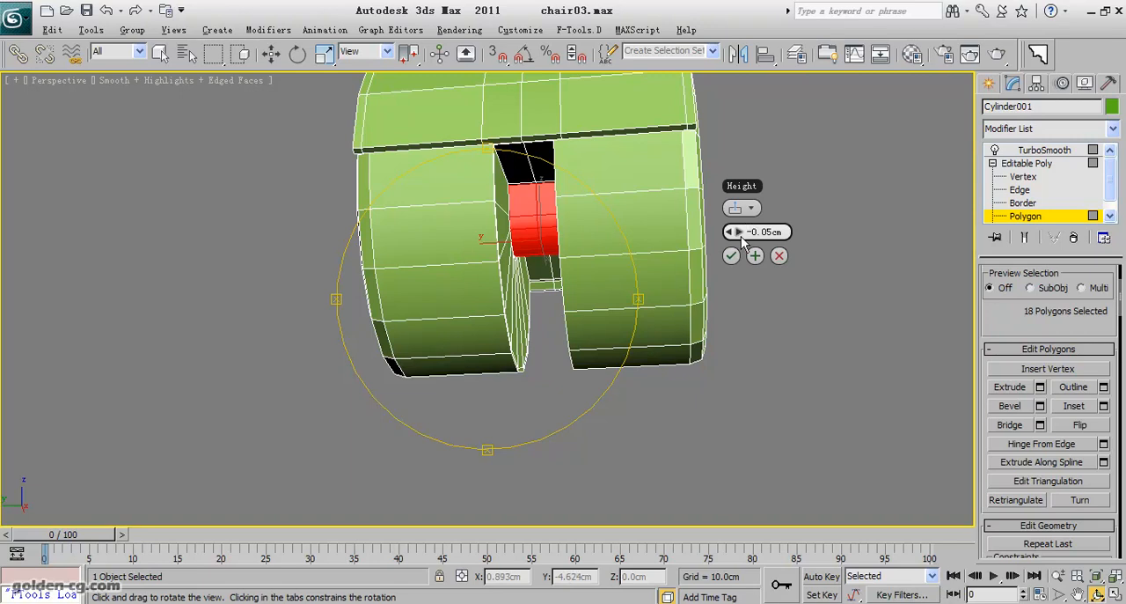
{"action": "left_click", "coordinate": [731, 255]}
Leave polygon level, return to the TurboSmooth modifier and examine the smoothed part and its central groove from several sides.
{"action": "left_click", "coordinate": [1036, 218]}
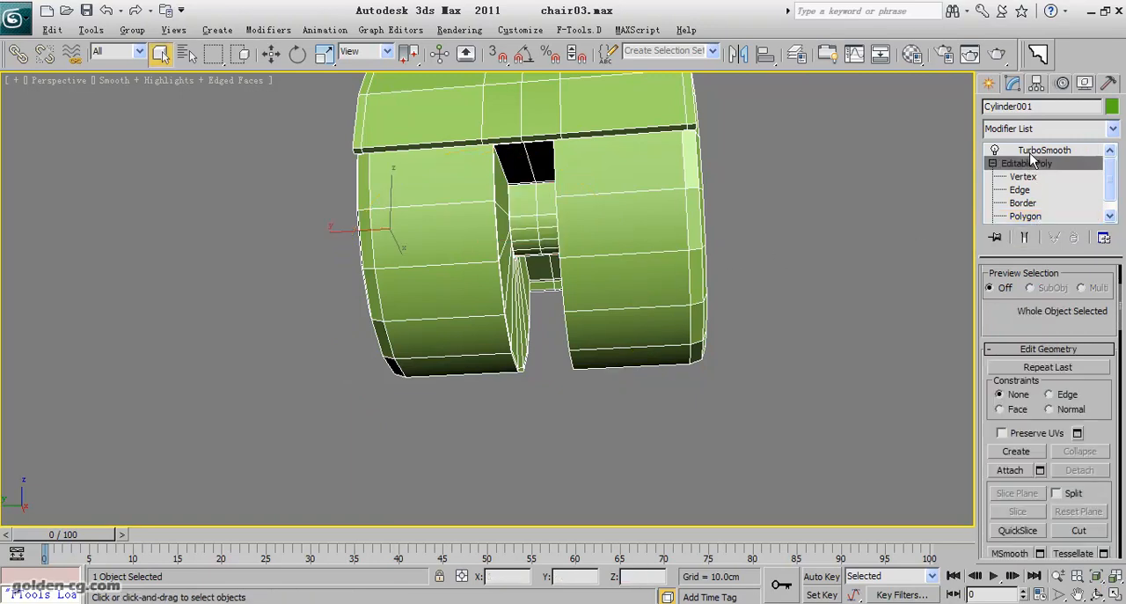
{"action": "left_click", "coordinate": [1034, 151]}
{"action": "middle_click_drag", "start_coordinate": [743, 344], "coordinate": [759, 415]}
{"action": "scroll", "coordinate": [781, 410], "scroll_direction": "down", "scroll_amount": 5}
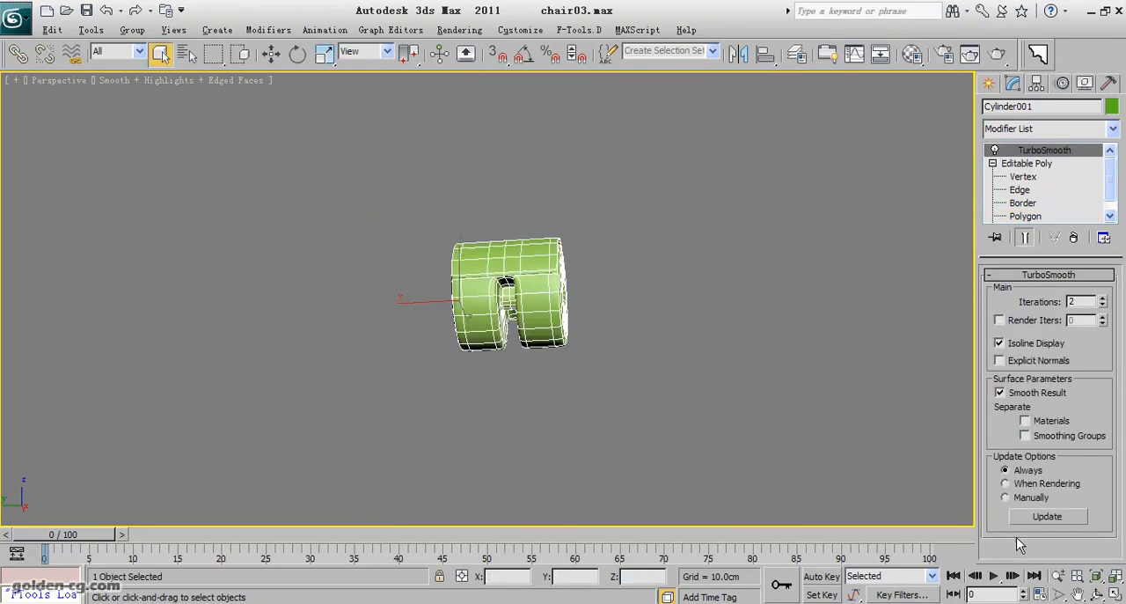
{"action": "left_click", "coordinate": [1096, 593]}
{"action": "left_click_drag", "start_coordinate": [423, 316], "coordinate": [223, 352]}
{"action": "left_click_drag", "start_coordinate": [361, 357], "coordinate": [389, 328]}
{"action": "left_click_drag", "start_coordinate": [494, 347], "coordinate": [540, 283]}
{"action": "middle_click_drag", "start_coordinate": [543, 282], "coordinate": [515, 331]}
{"action": "scroll", "coordinate": [545, 285], "scroll_direction": "up", "scroll_amount": 6}
{"action": "mouse_move", "coordinate": [544, 285]}
{"action": "left_mouse_down"}
{"action": "mouse_move", "coordinate": [580, 253]}
{"action": "mouse_move", "coordinate": [716, 372]}
{"action": "mouse_move", "coordinate": [515, 335]}
{"action": "mouse_move", "coordinate": [498, 256]}
{"action": "mouse_move", "coordinate": [551, 234]}
{"action": "mouse_move", "coordinate": [540, 168]}
{"action": "mouse_move", "coordinate": [605, 153]}
{"action": "mouse_move", "coordinate": [613, 257]}
{"action": "mouse_move", "coordinate": [483, 295]}
{"action": "mouse_move", "coordinate": [303, 276]}
{"action": "mouse_move", "coordinate": [492, 259]}
{"action": "mouse_move", "coordinate": [401, 279]}
{"action": "mouse_move", "coordinate": [445, 347]}
{"action": "mouse_move", "coordinate": [536, 335]}
{"action": "left_mouse_up"}
{"action": "scroll", "coordinate": [483, 295], "scroll_direction": "down", "scroll_amount": 5}
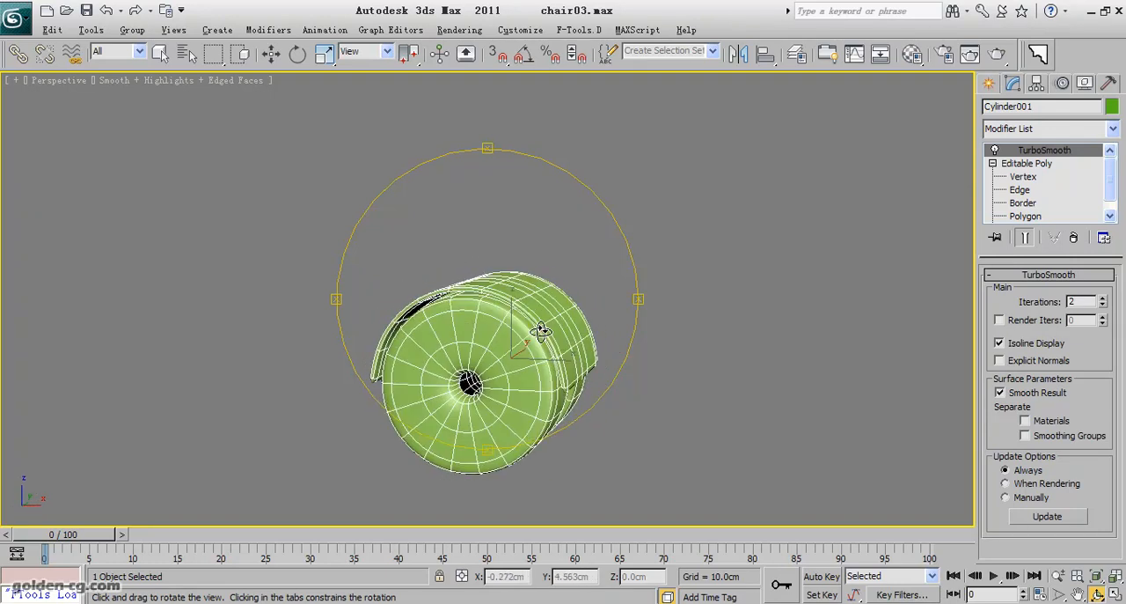